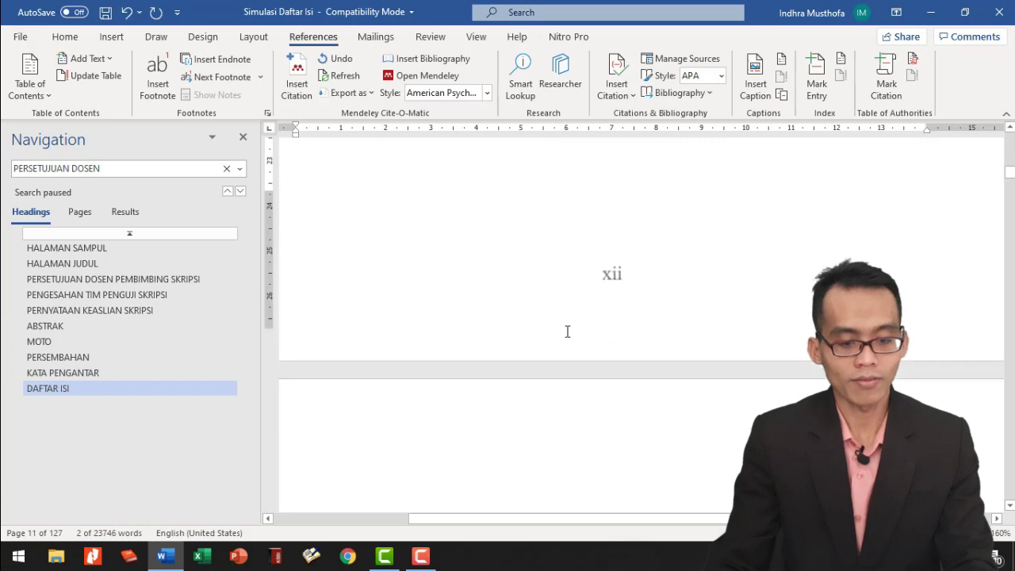
Paste the copied heading formatting onto the DAFTAR TABEL and DAFTAR GAMBAR titles
drag(575, 350, 716, 354)
key(ctrl+shift+v)
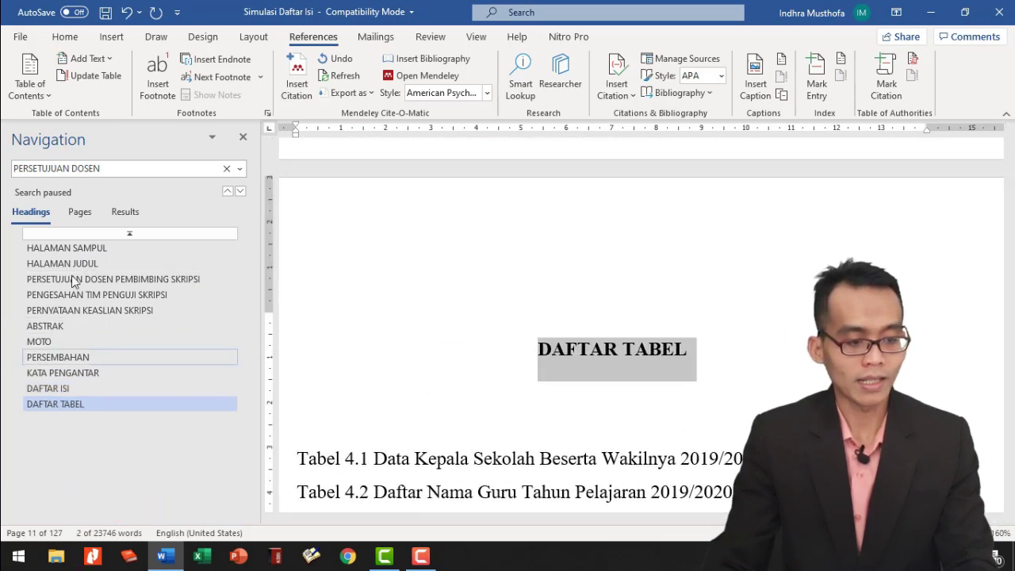
scroll(565, 370, down, 15)
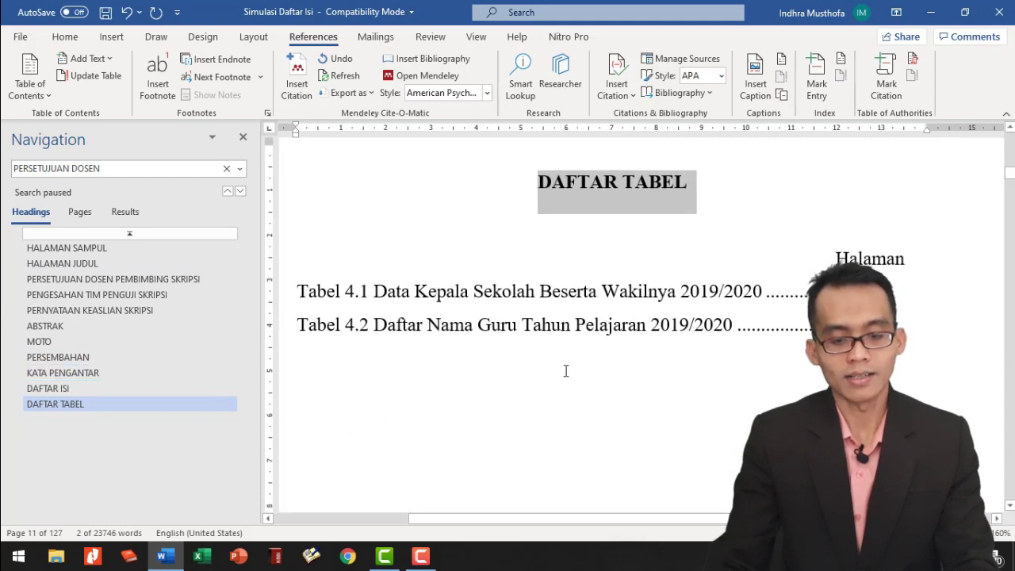
click(523, 347)
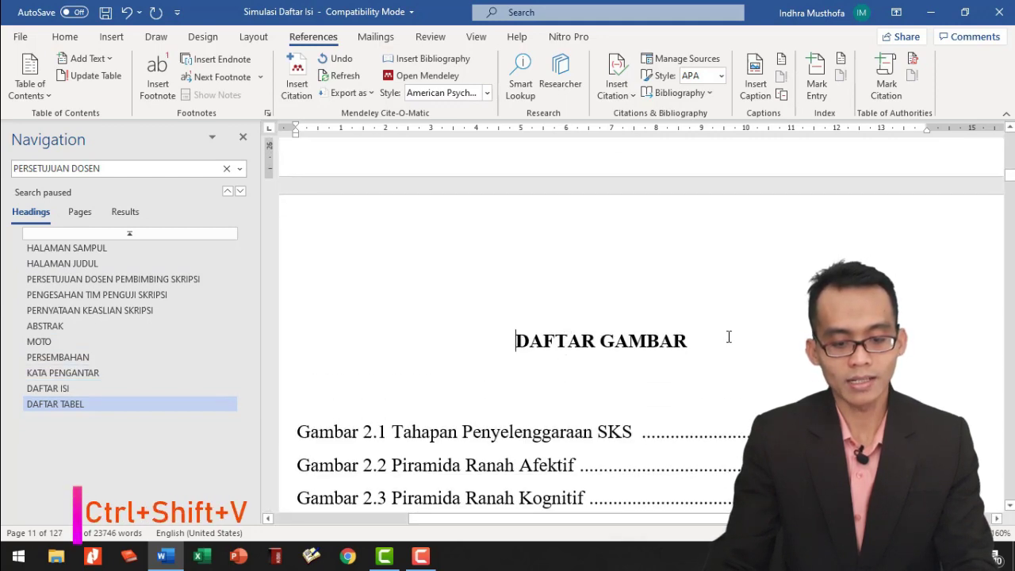
shift+click(728, 336)
key(ctrl+shift+v)
Paste the copied heading formatting onto the DAFTAR LAMPIRAN title
scroll(453, 441, down, 10)
scroll(453, 442, down, 6)
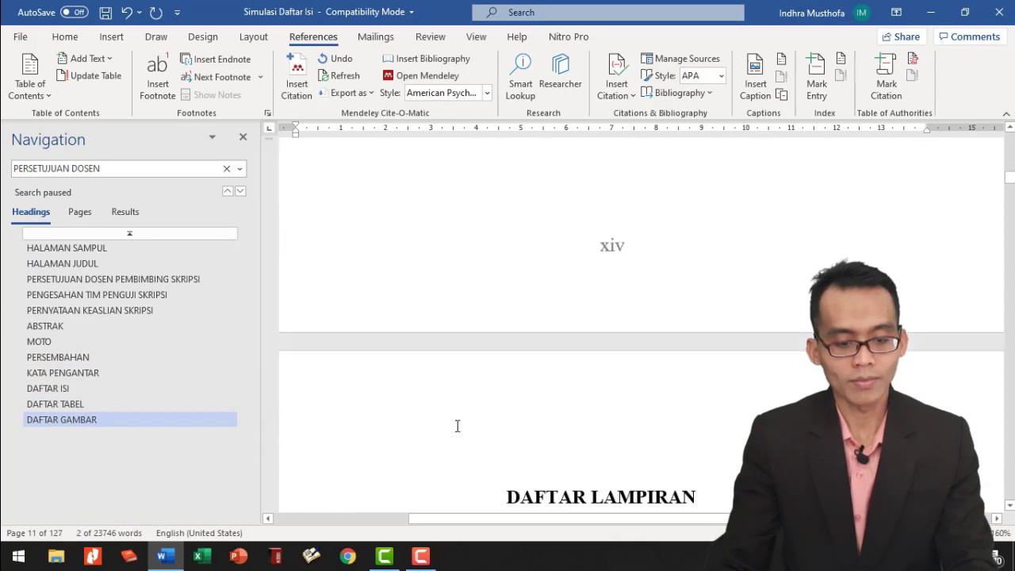
click(505, 246)
shift+click(697, 247)
key(ctrl+shift+v)
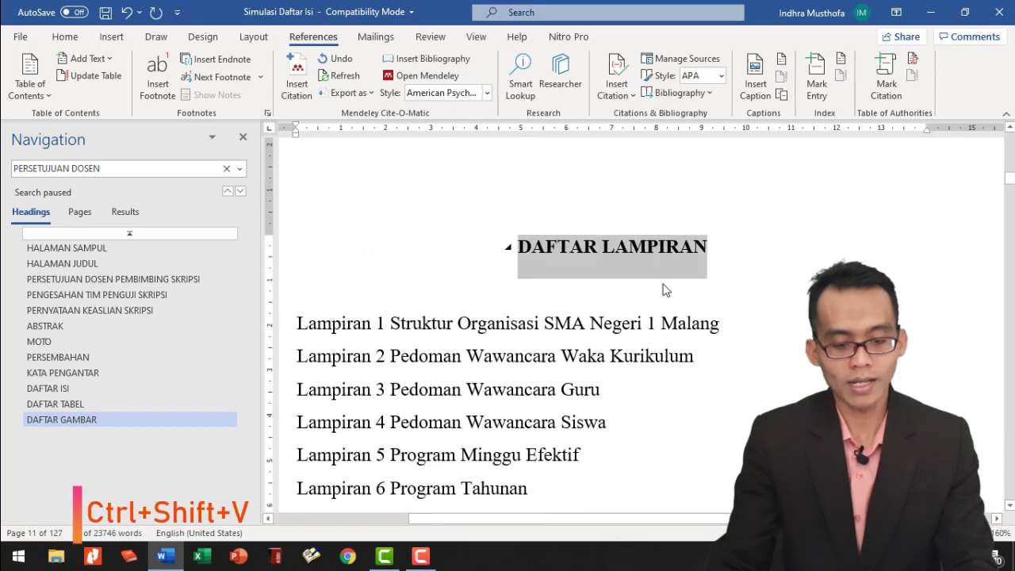
Join the two chapter title lines BAB I and PENDAHULUAN into the single line BAB I PENDAHULUAN
scroll(510, 369, down, 12)
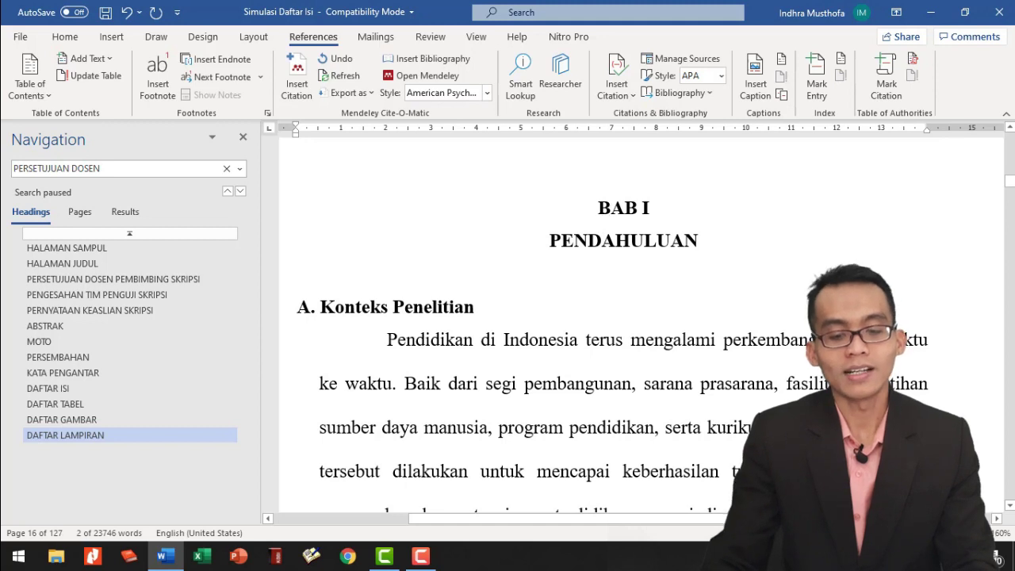
click(657, 276)
key(Up)
key(Up)
key(End)
key(Right)
key(BackSpace)
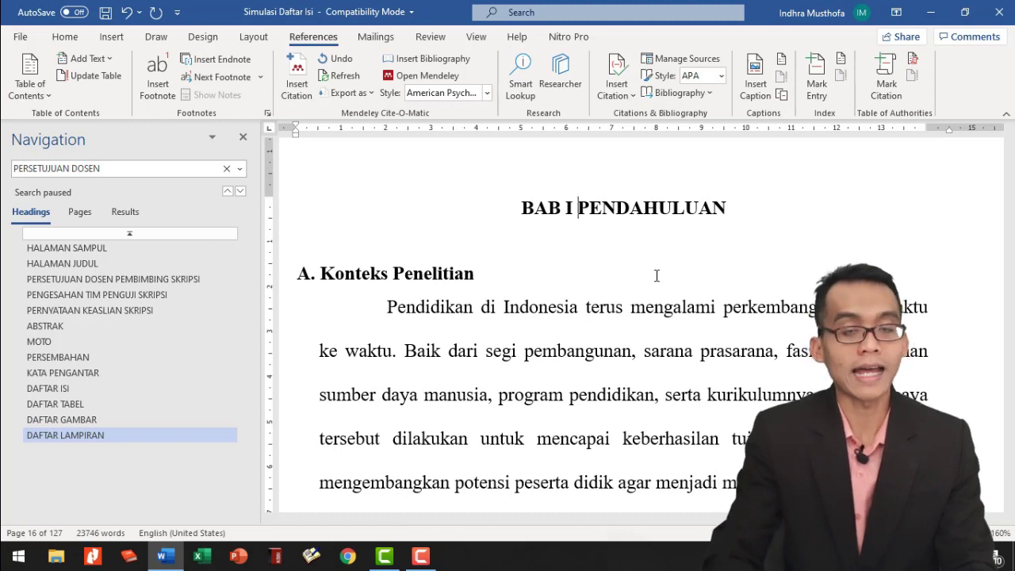
key(shift+Return)
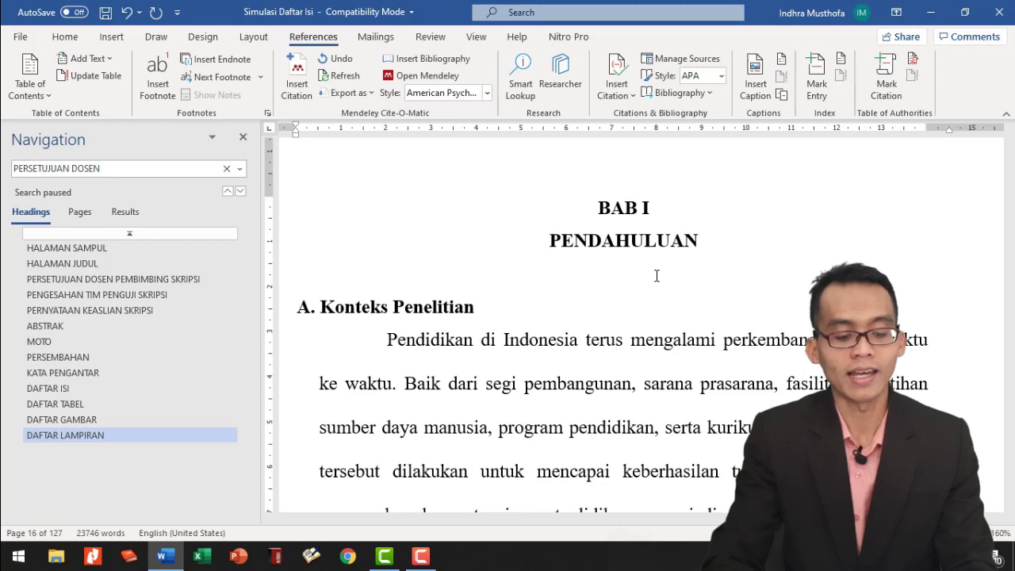
key(BackSpace)
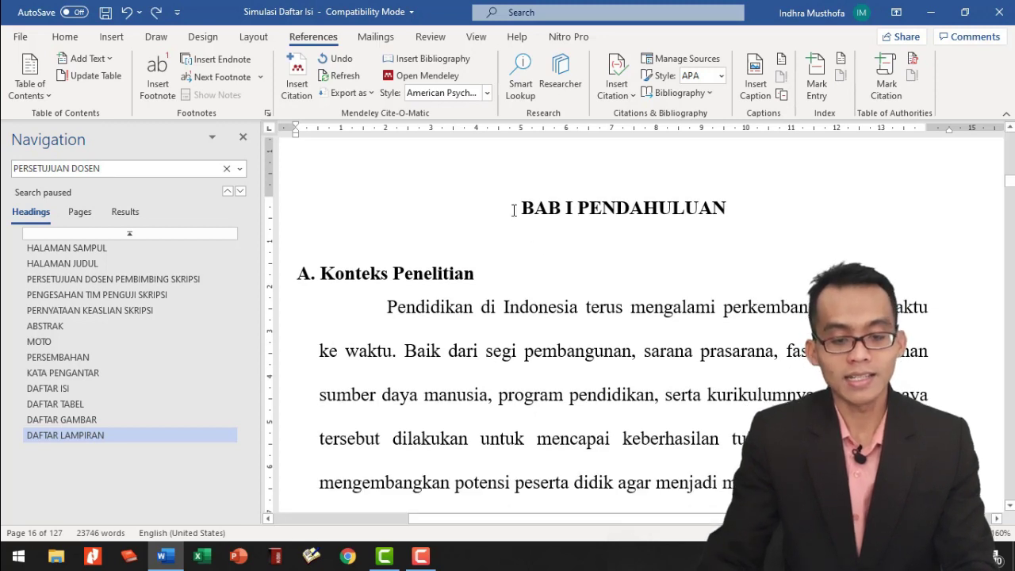
Mark BAB I PENDAHULUAN as a top-level table of contents entry and paste the copied heading formatting onto it
drag(514, 211, 729, 208)
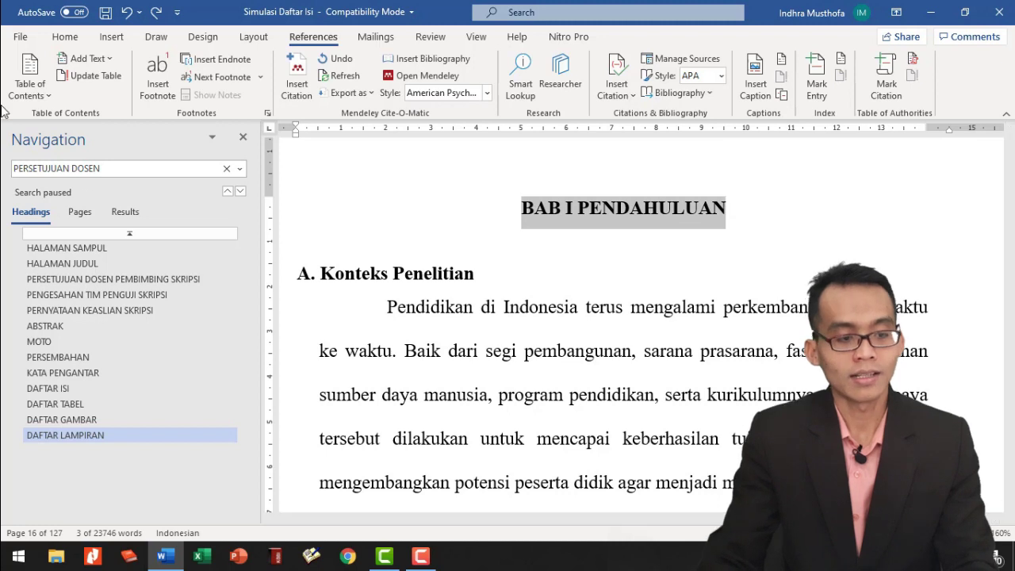
click(85, 59)
click(100, 103)
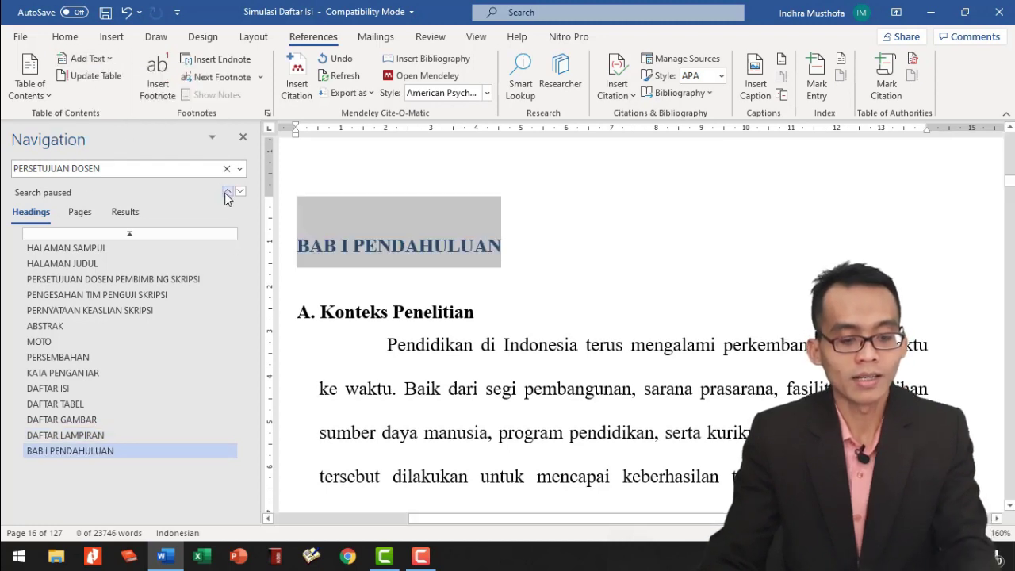
key(ctrl+shift+v)
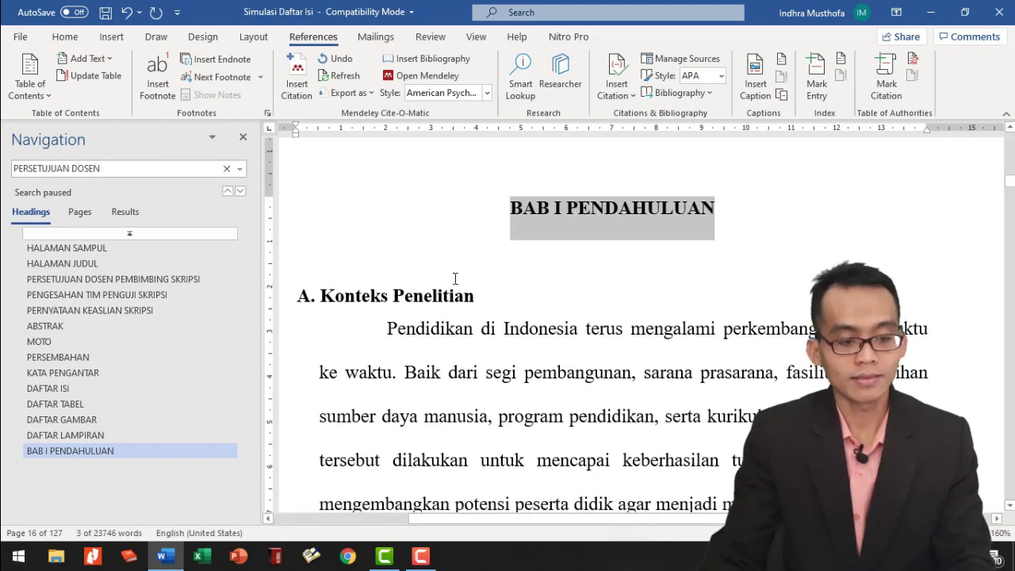
Insert a manual line break before PENDAHULUAN so it sits below BAB I within the same heading
click(569, 220)
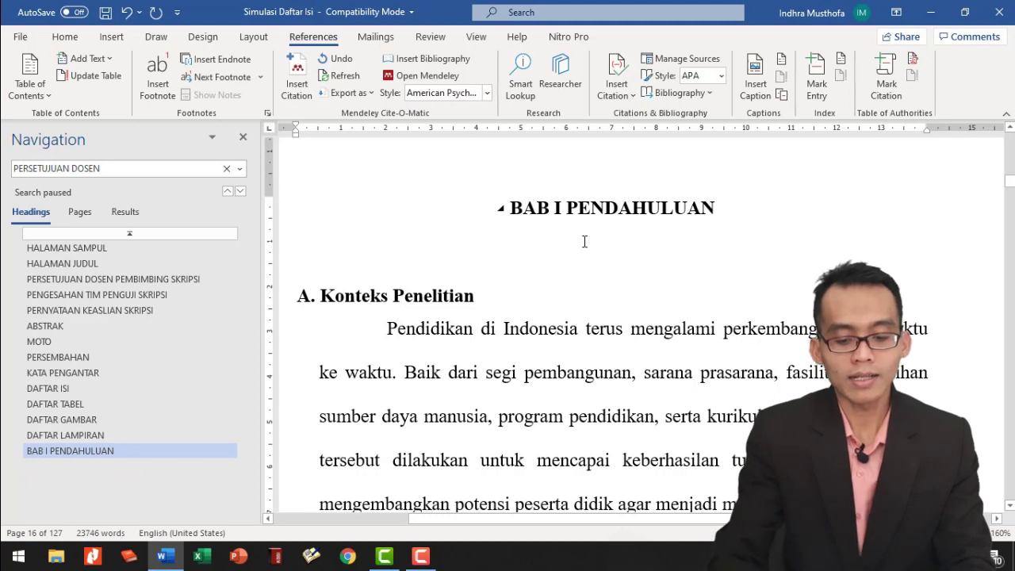
key(shift+Return)
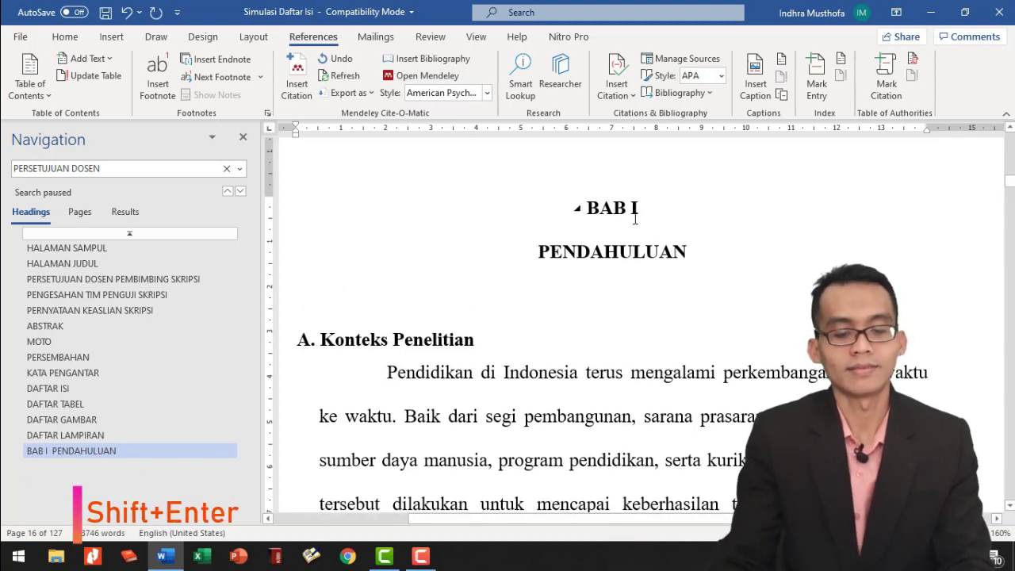
drag(592, 213, 510, 313)
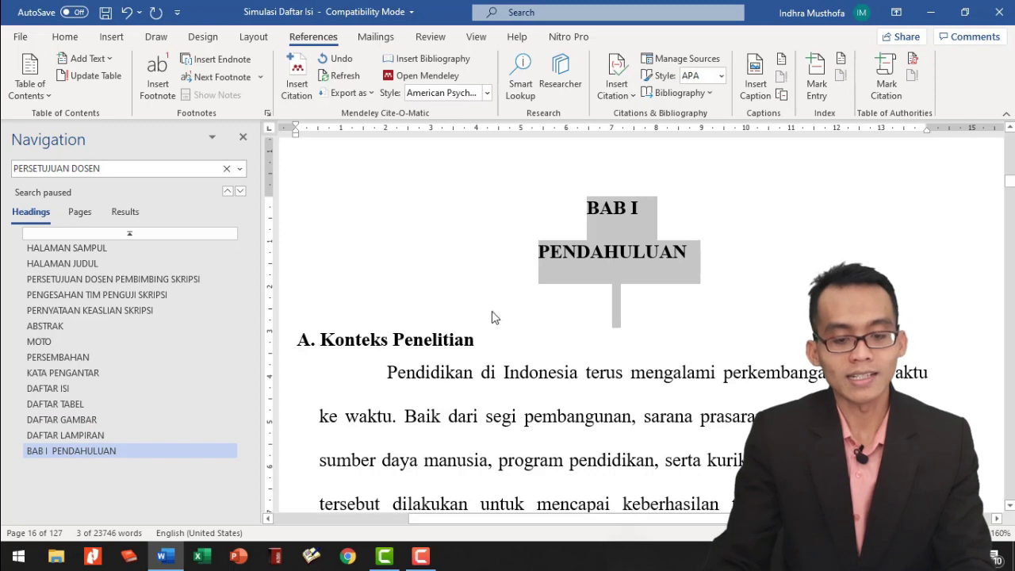
click(539, 265)
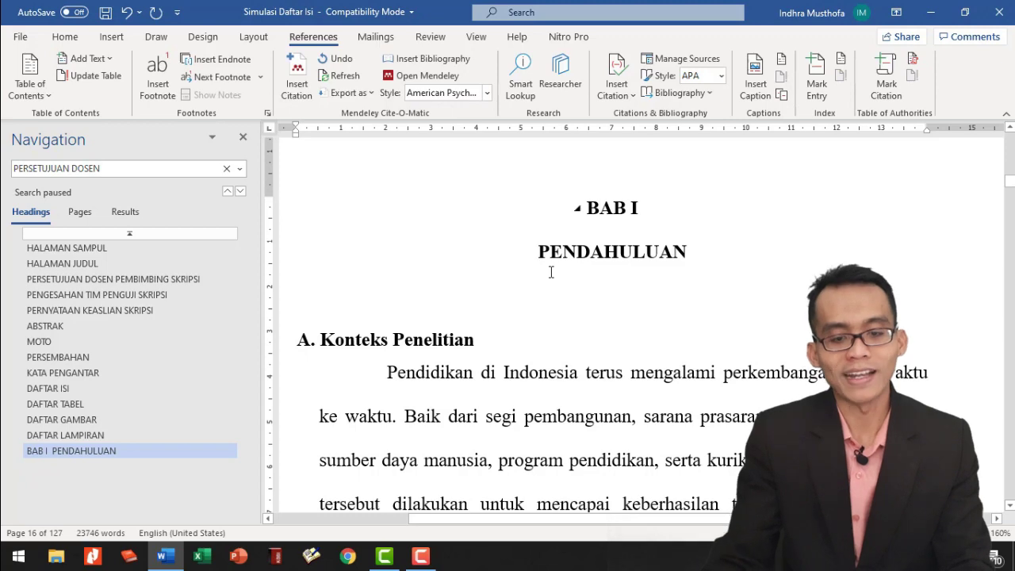
scroll(551, 253, down, 1)
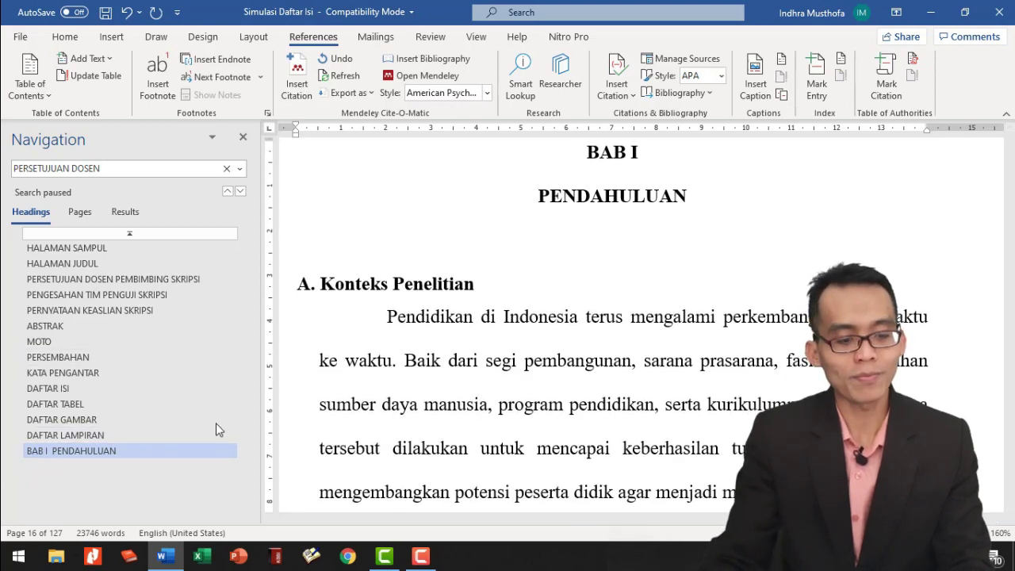
scroll(547, 346, down, 1)
scroll(547, 347, up, 3)
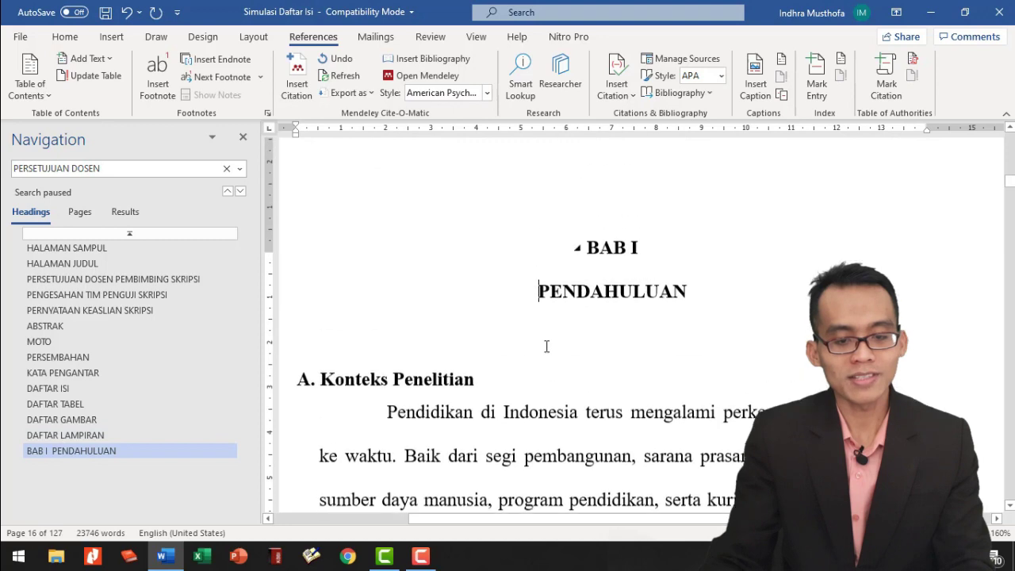
Find BAB II, paste the heading formatting onto its title and put KAJIAN PUSTAKA on a second line with a manual line break
click(97, 172)
text(BAB II)
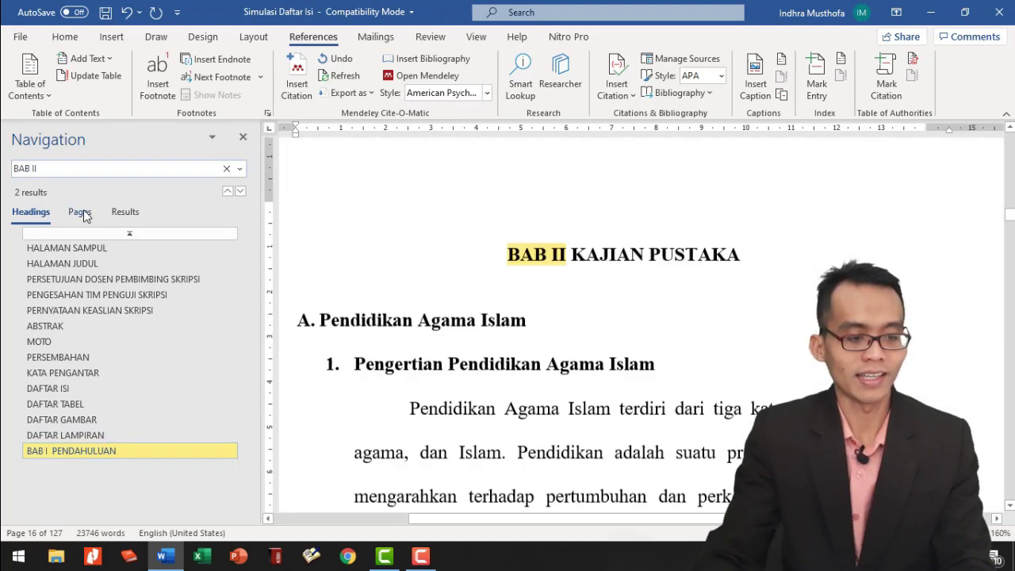
drag(509, 213, 724, 206)
key(ctrl+shift+v)
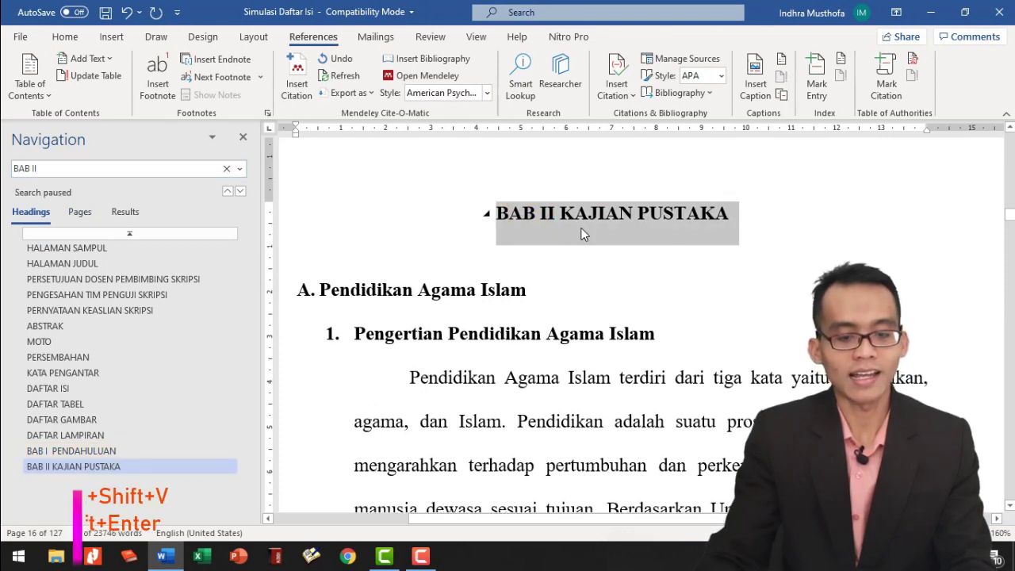
click(560, 212)
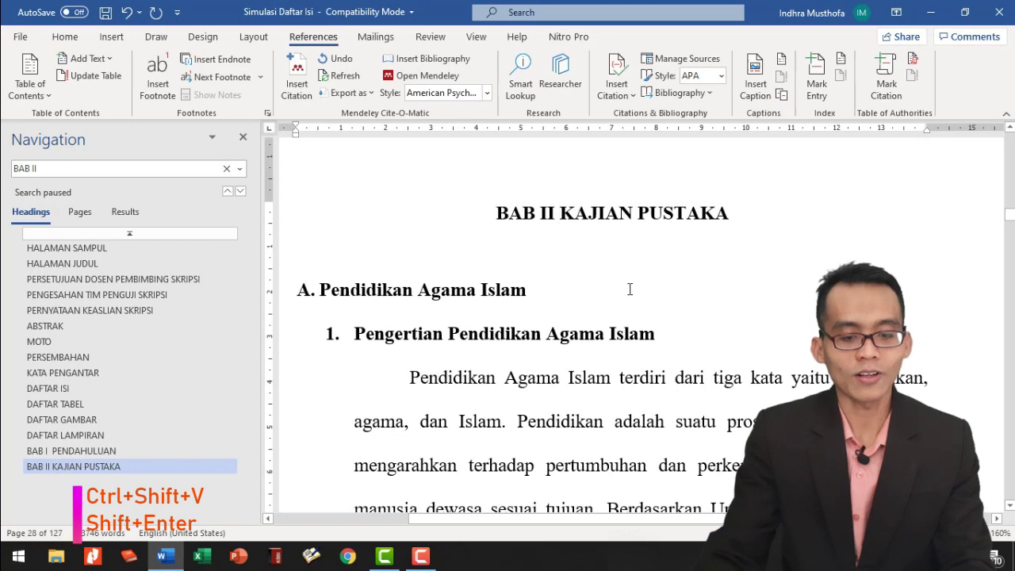
key(shift+Return)
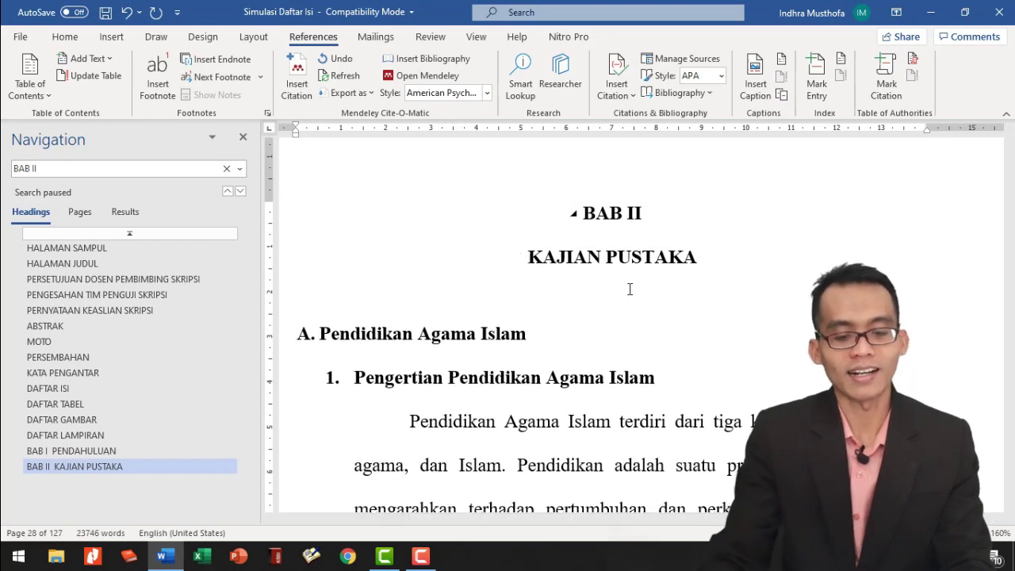
Find BAB III, paste the heading formatting onto its title and put METODE PENELITIAN on a second line with a manual line break
click(127, 169)
text(I)
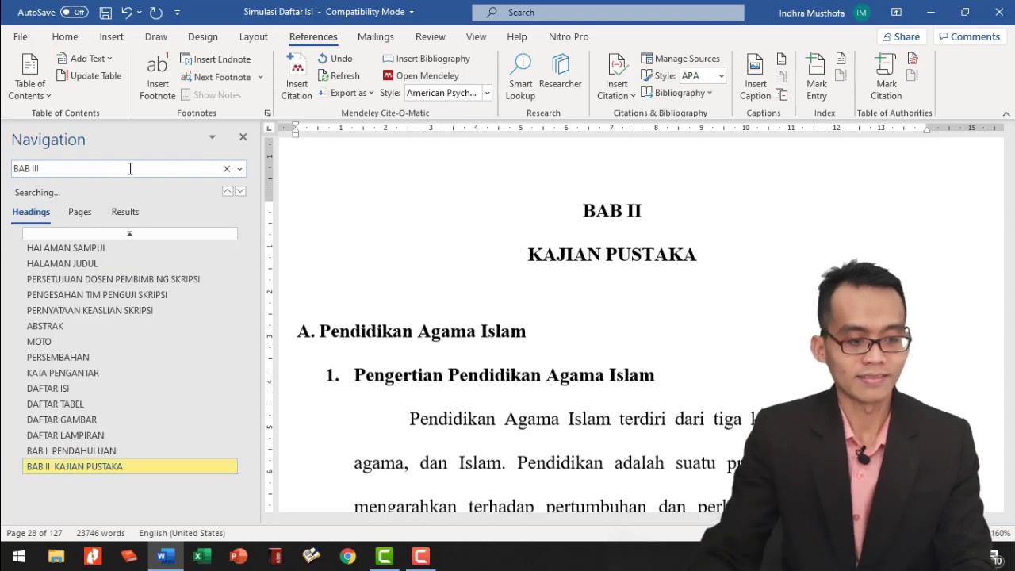
drag(468, 212, 739, 204)
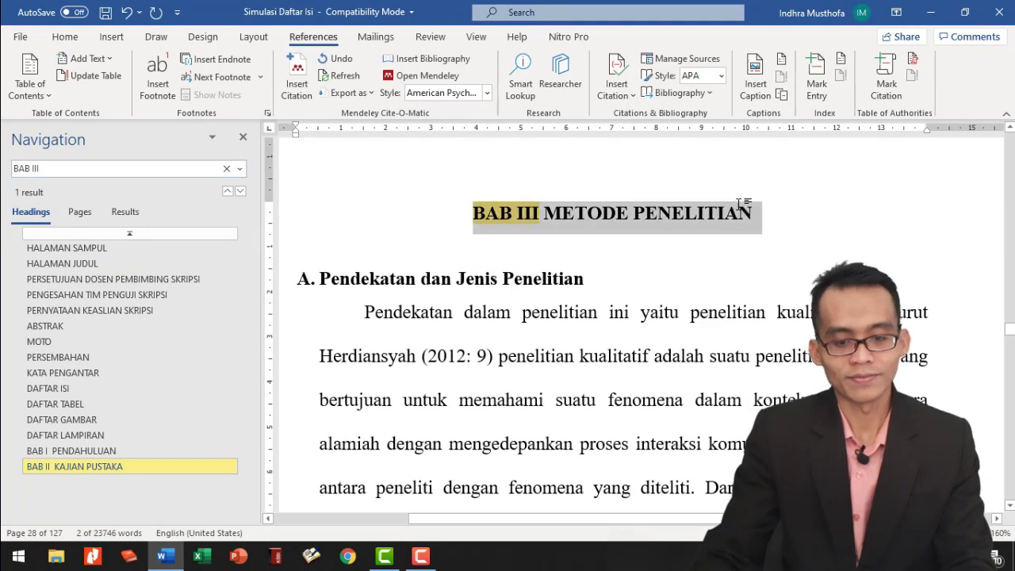
key(ctrl+shift+v)
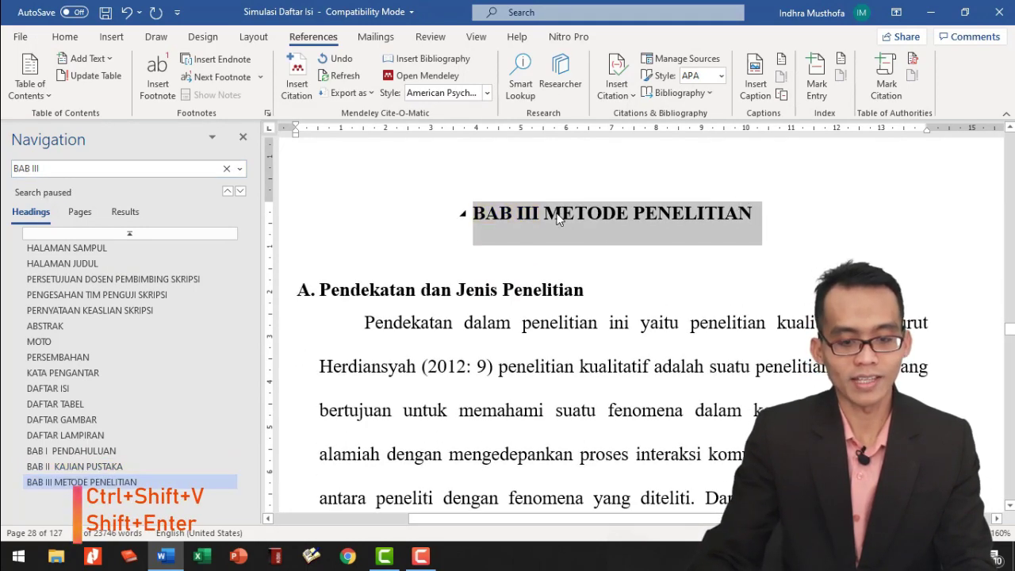
key(shift+Return)
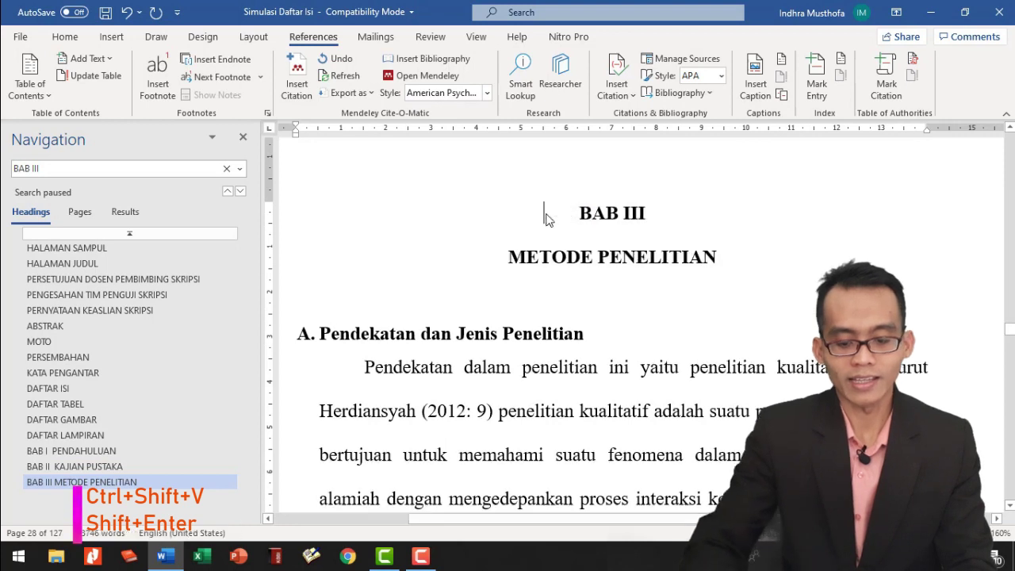
Find BAB IV, paste the heading formatting onto its title and break PAPARAN DATA DAN TEMUAN PENELITIAN onto a second line within the heading
click(166, 168)
click(165, 169)
key(BackSpace)
key(BackSpace)
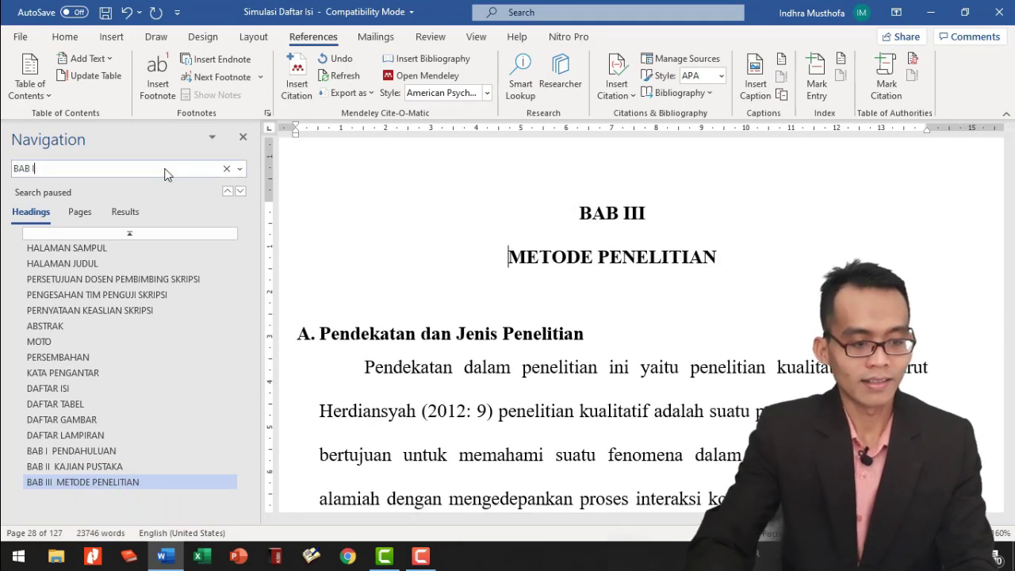
text(V)
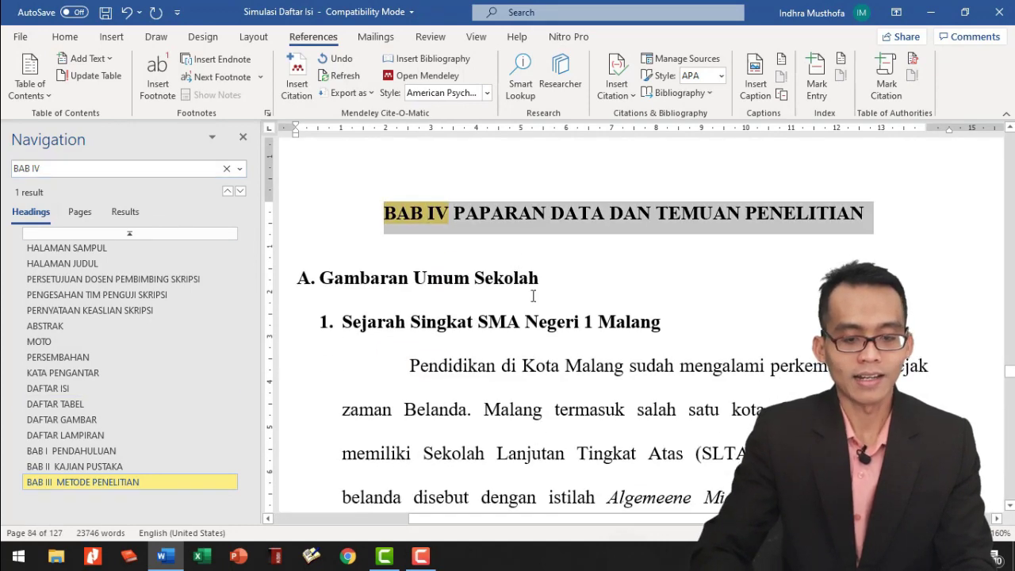
key(ctrl+shift+v)
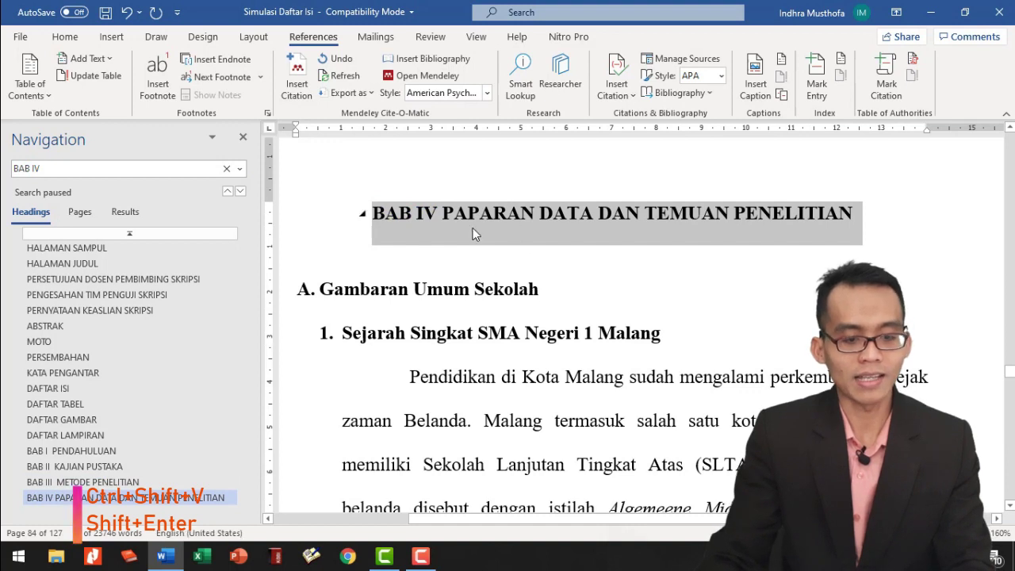
click(534, 246)
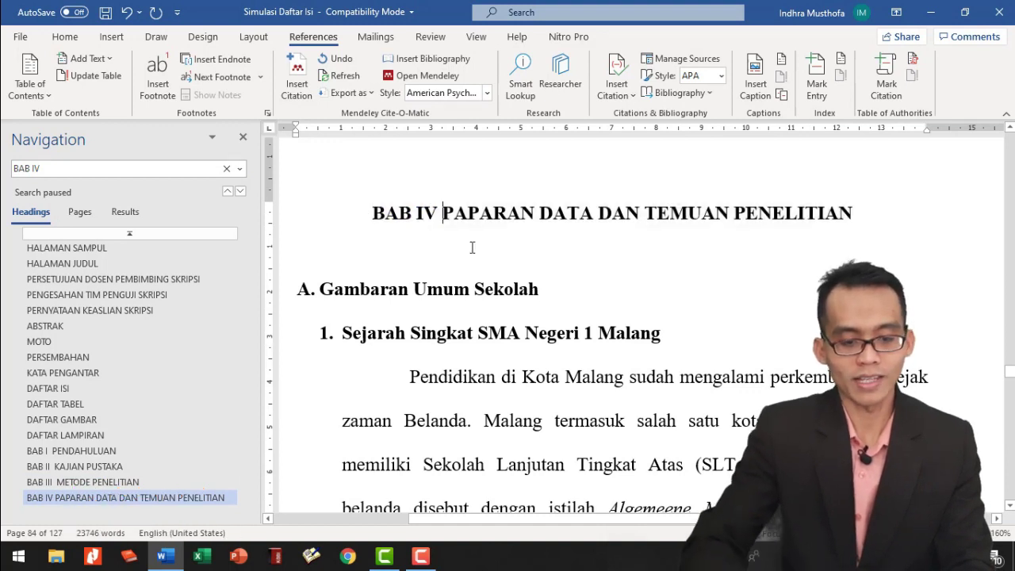
key(shift+Return)
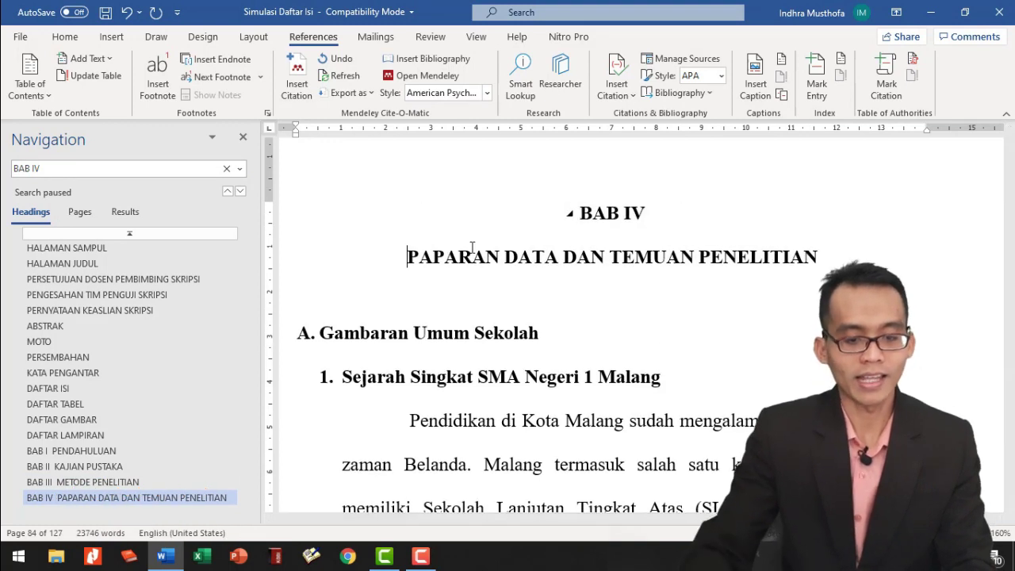
Find BAB V, paste the heading formatting onto its title and put PEMBAHASAN on a second line with a manual line break
click(66, 172)
click(67, 171)
key(BackSpace)
key(BackSpace)
text(V)
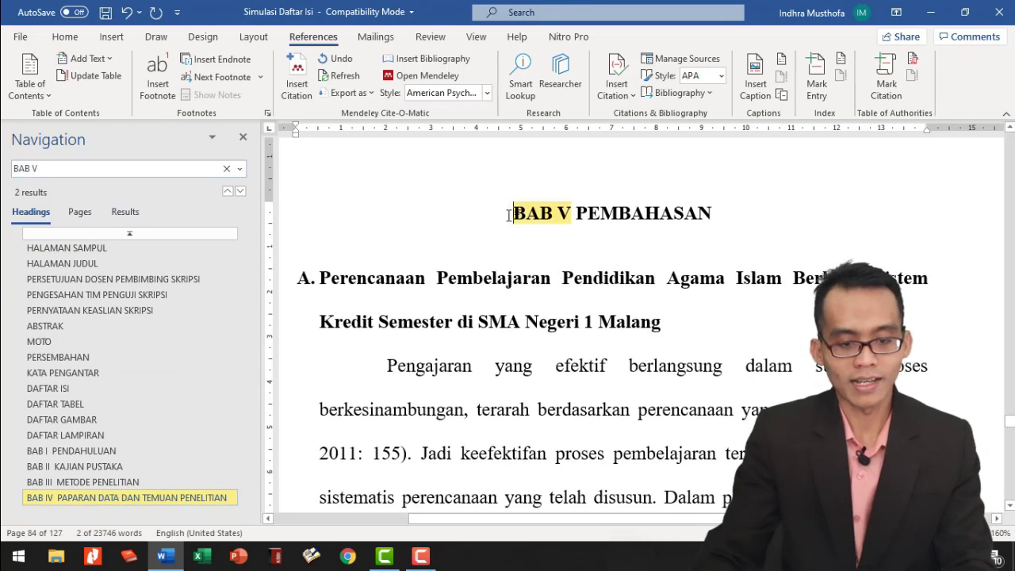
drag(507, 216, 759, 223)
key(ctrl+shift+v)
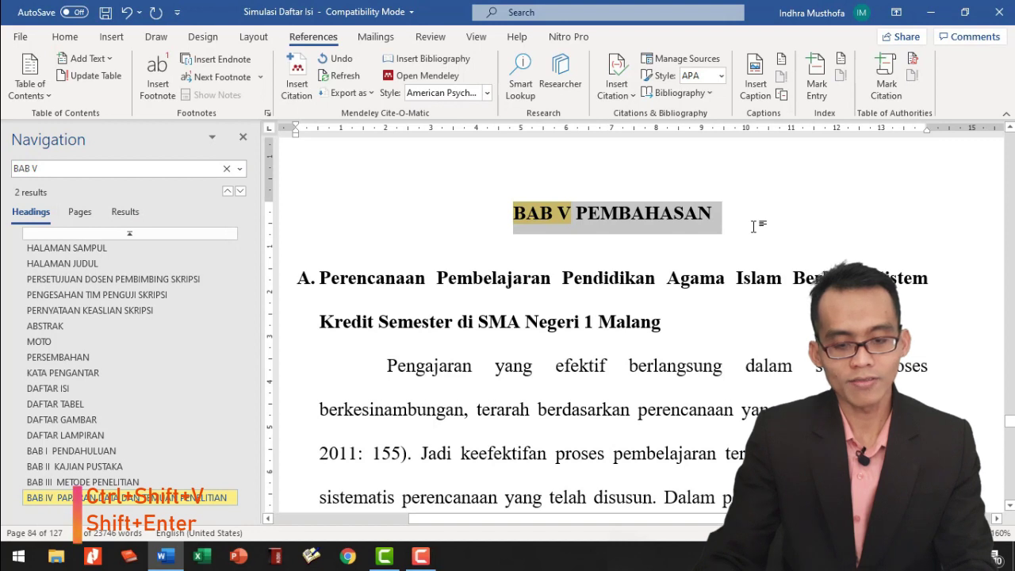
click(578, 215)
key(shift+Return)
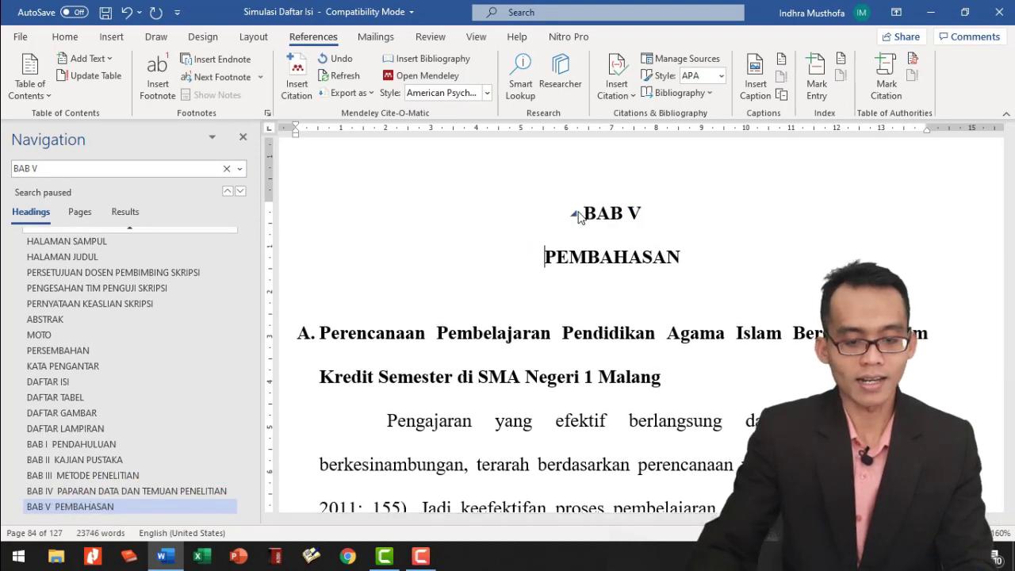
Find BAB VI, paste the heading formatting onto its title and put PENUTUP on a second line with a manual line break
click(67, 168)
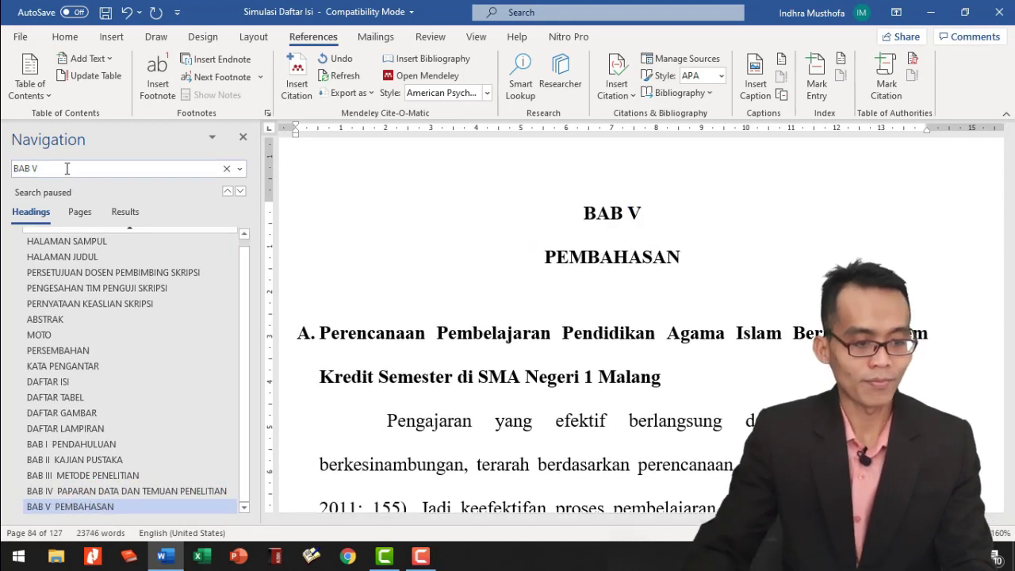
text(I)
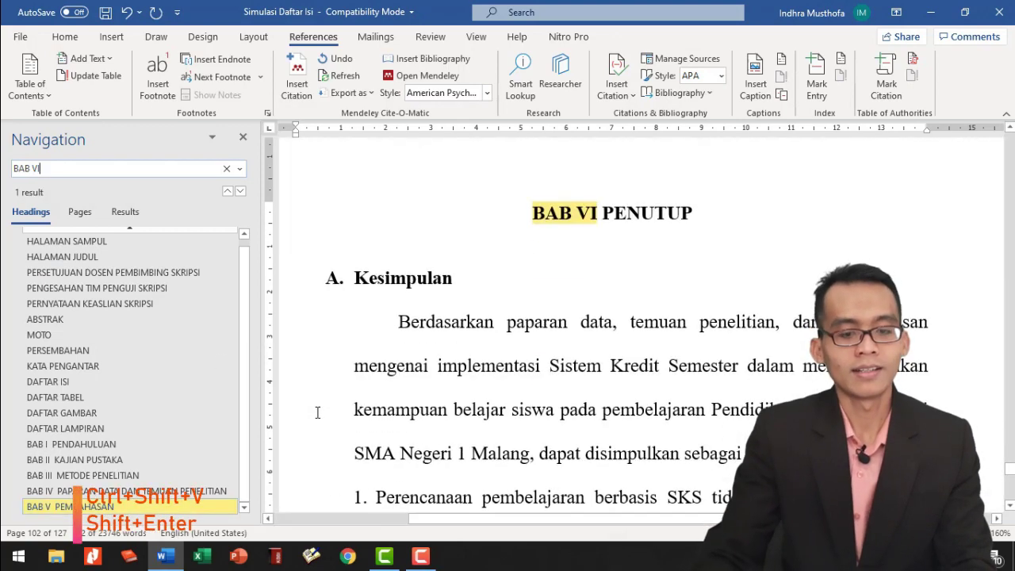
drag(533, 212, 599, 212)
click(601, 212)
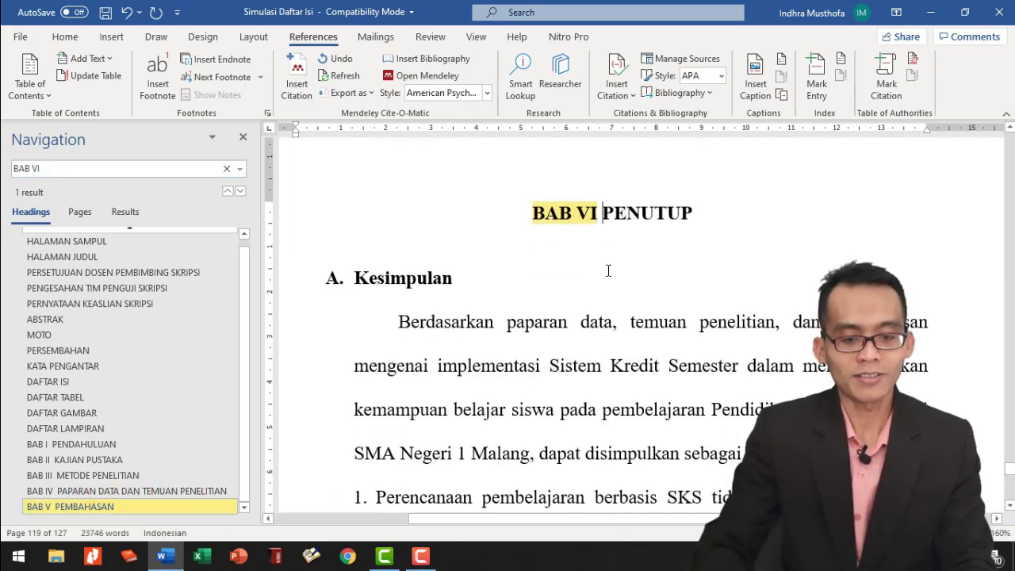
key(shift+End)
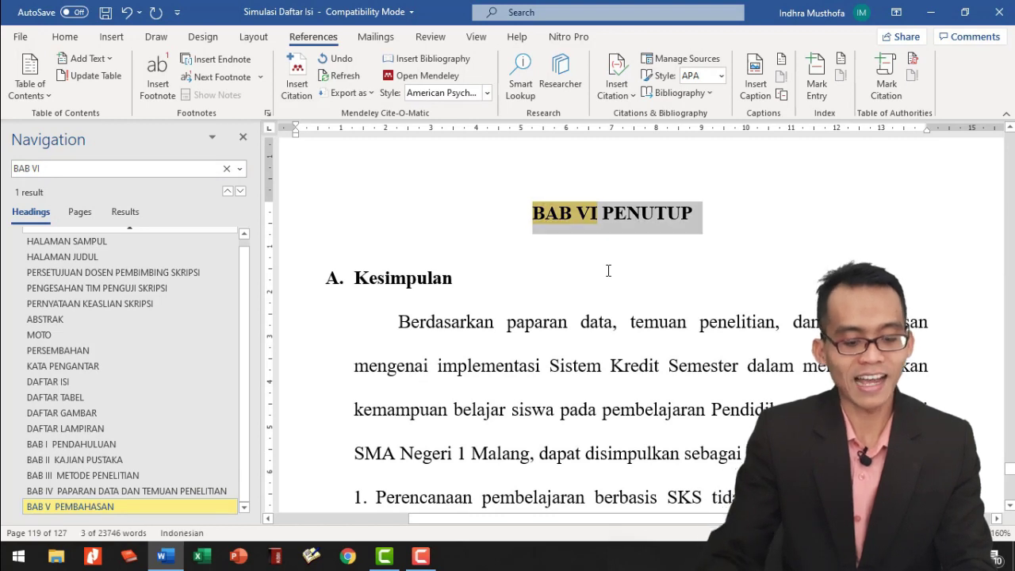
key(ctrl+alt+1)
click(601, 216)
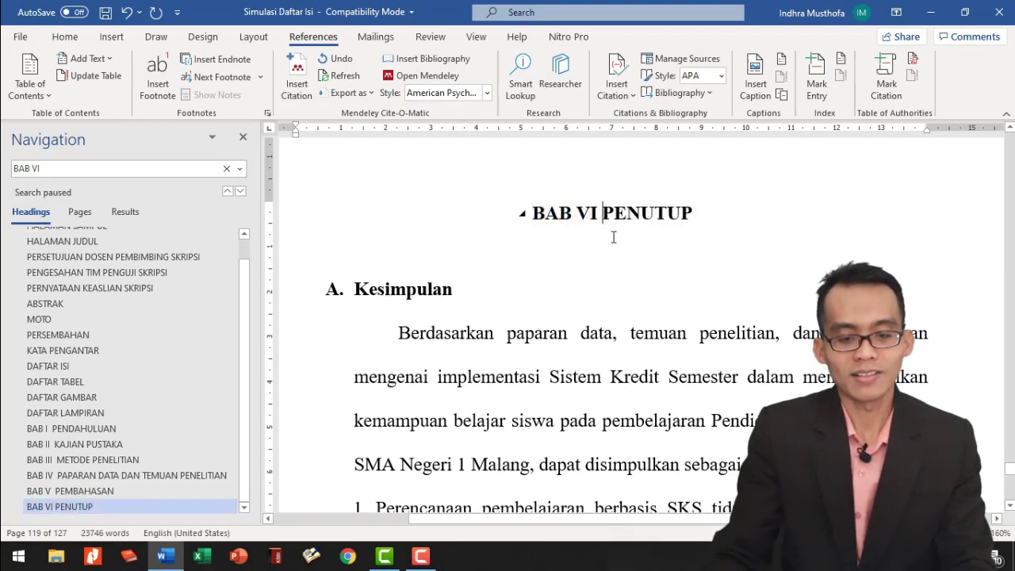
key(Return)
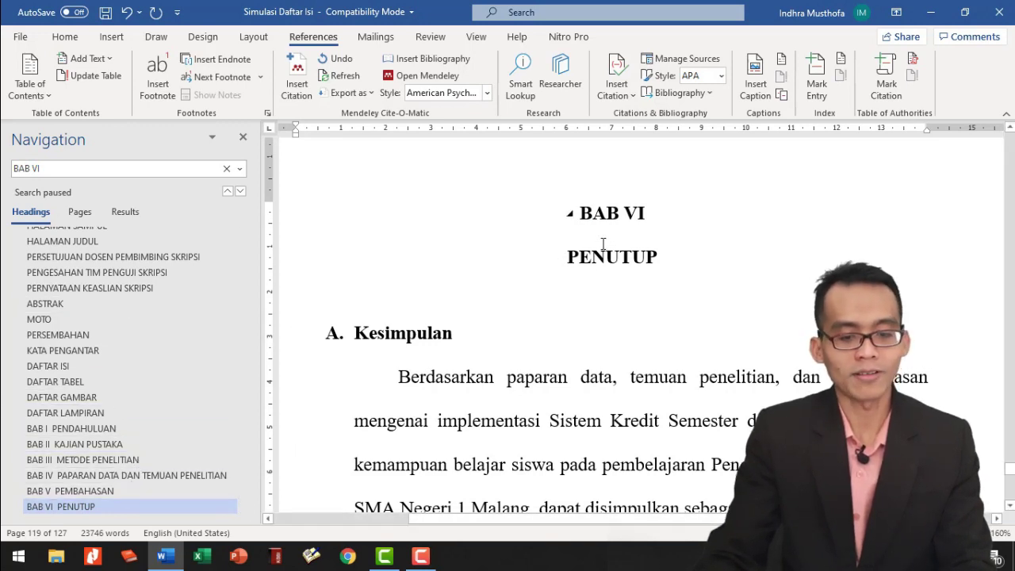
Paste the heading formatting onto the DAFTAR RUJUKAN title after the closing chapter
scroll(603, 365, down, 15)
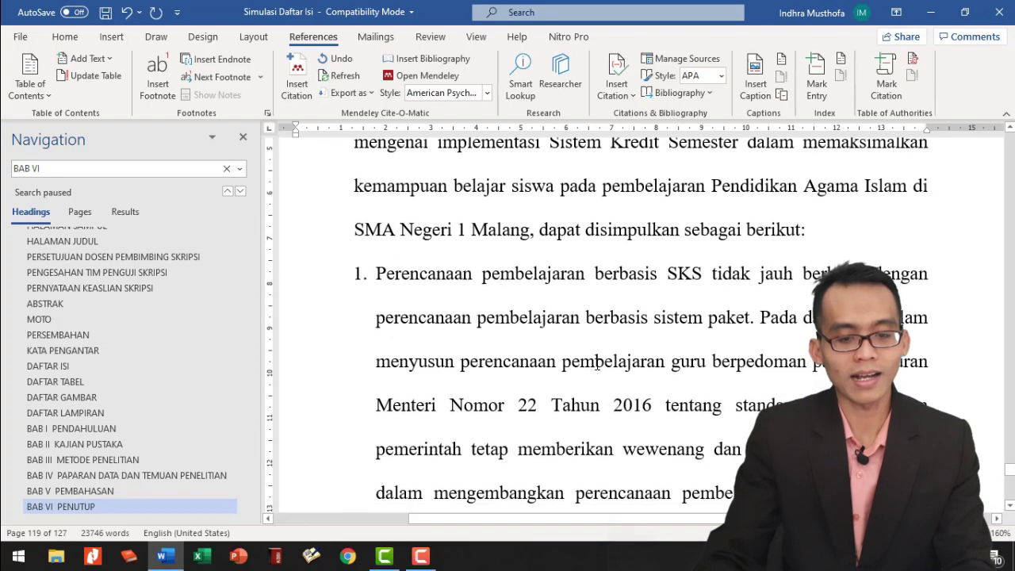
scroll(589, 346, down, 20)
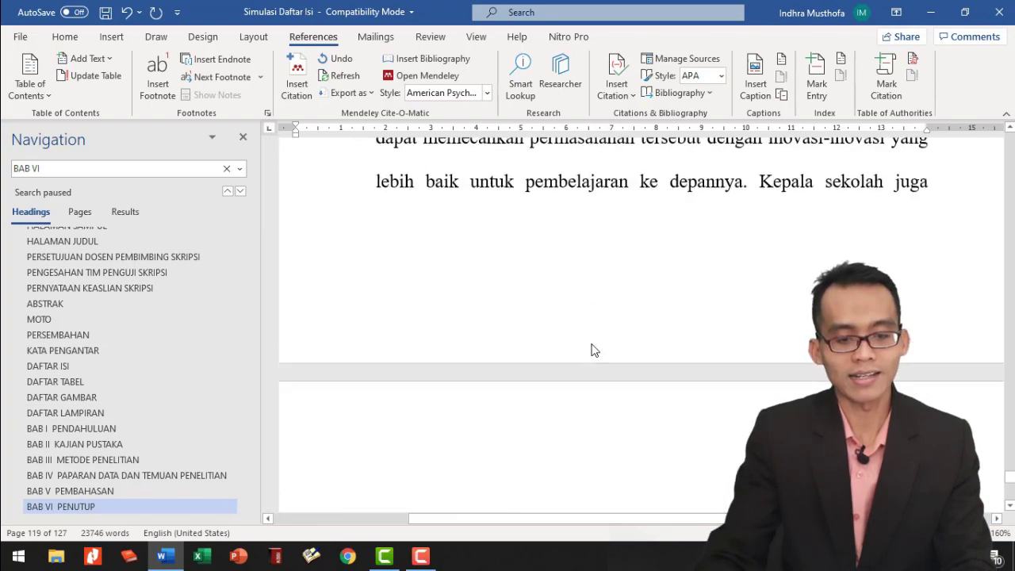
scroll(590, 340, down, 8)
scroll(562, 309, up, 3)
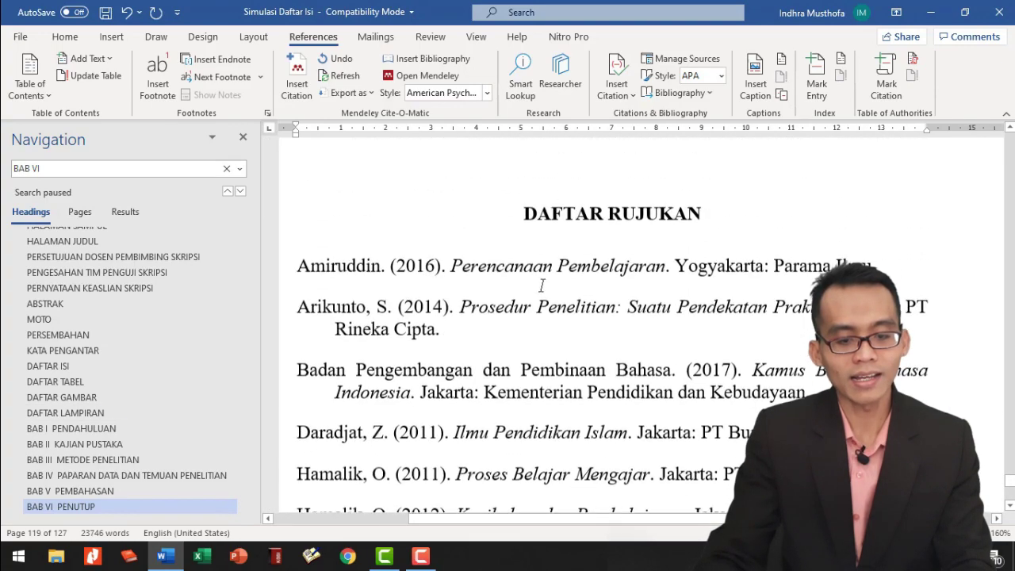
drag(525, 215, 709, 220)
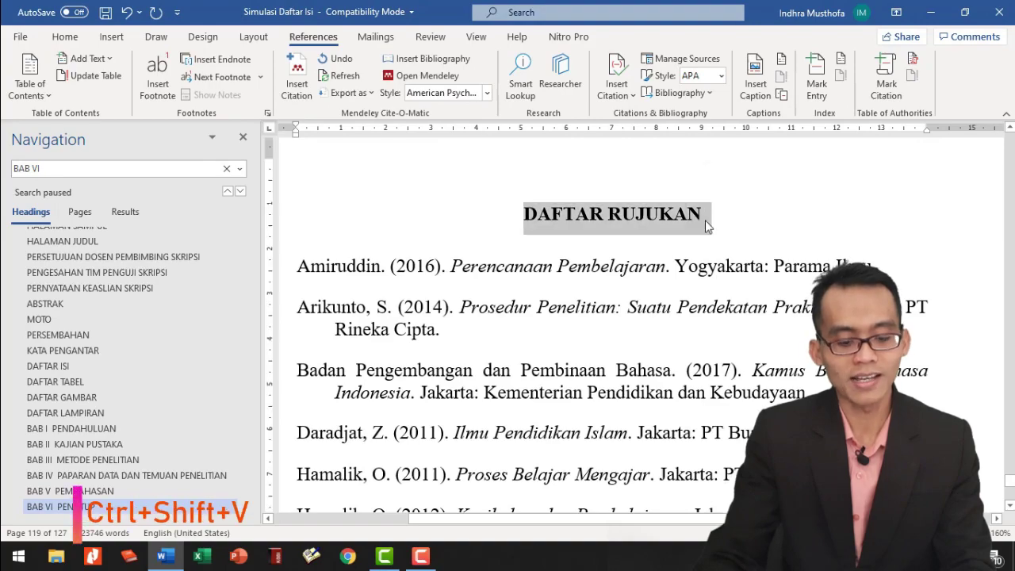
key(ctrl+shift+v)
Paste the heading formatting onto the Lampiran-Lampiran title and align it left
scroll(333, 348, down, 20)
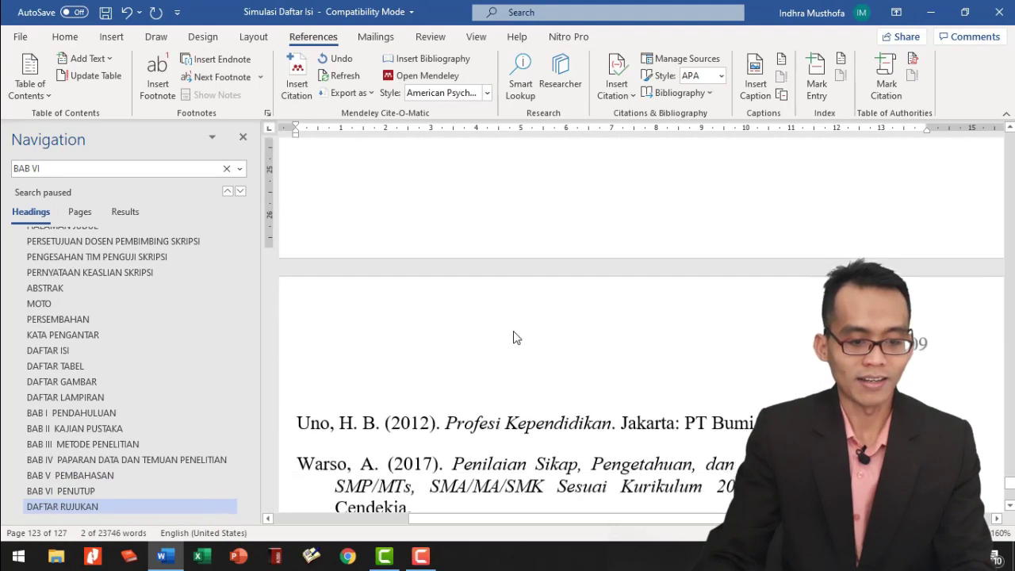
scroll(537, 322, down, 12)
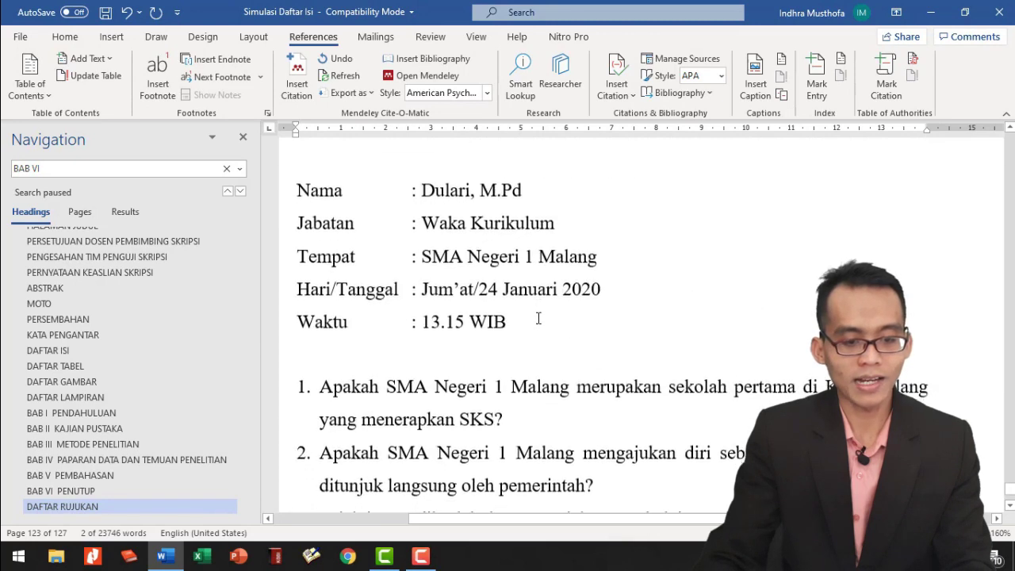
scroll(344, 317, up, 2)
key(ctrl+shift+v)
drag(298, 221, 501, 220)
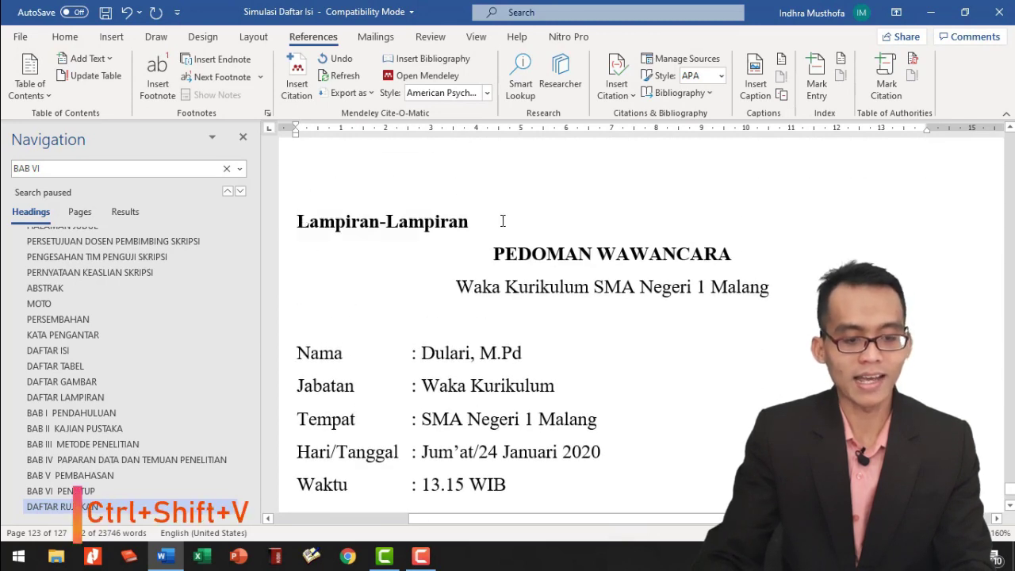
key(ctrl+shift+v)
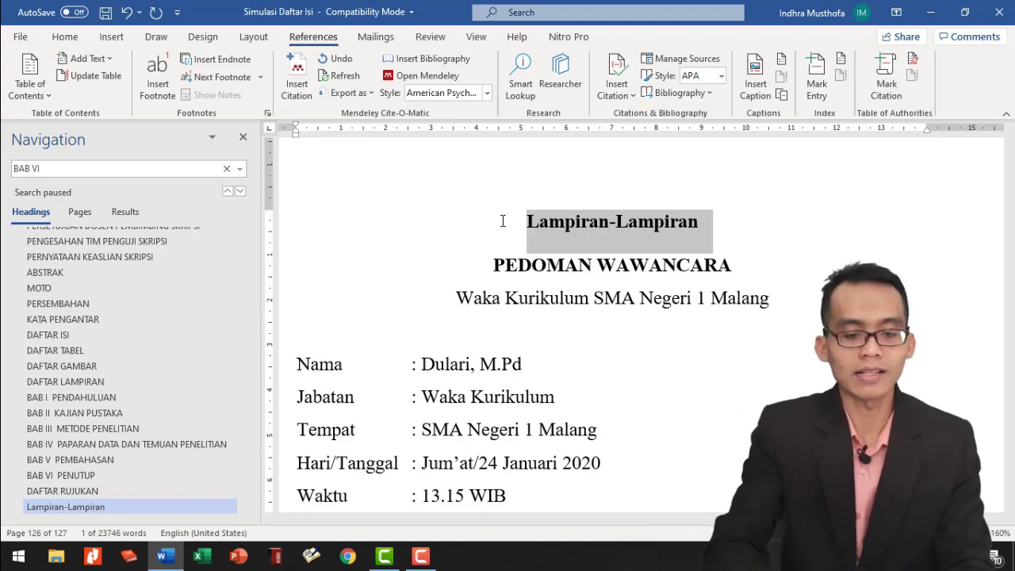
key(ctrl+l)
Paste the heading formatting onto the Riwayat Hidup title on the document's last page
scroll(501, 227, down, 15)
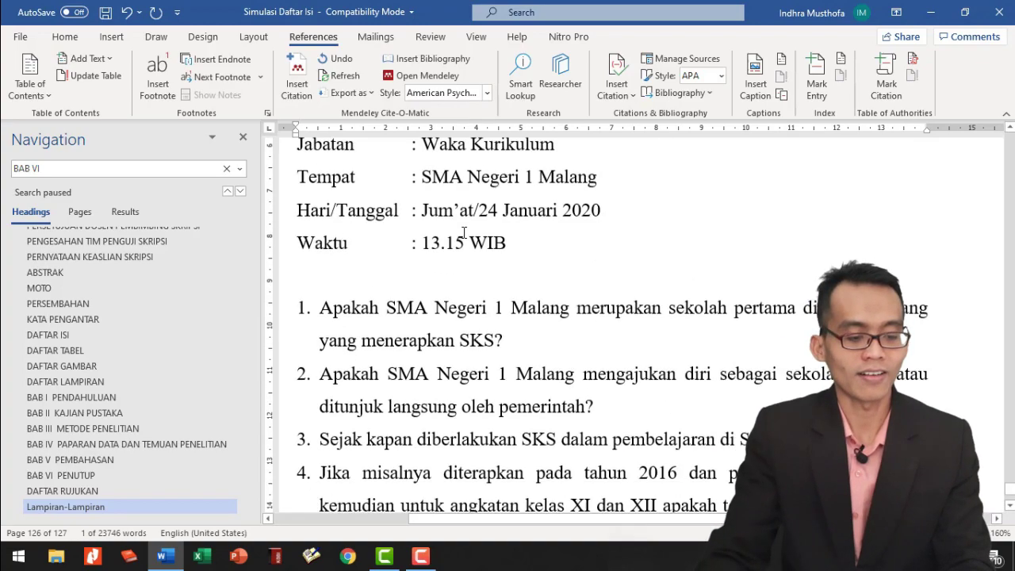
scroll(805, 212, up, 8)
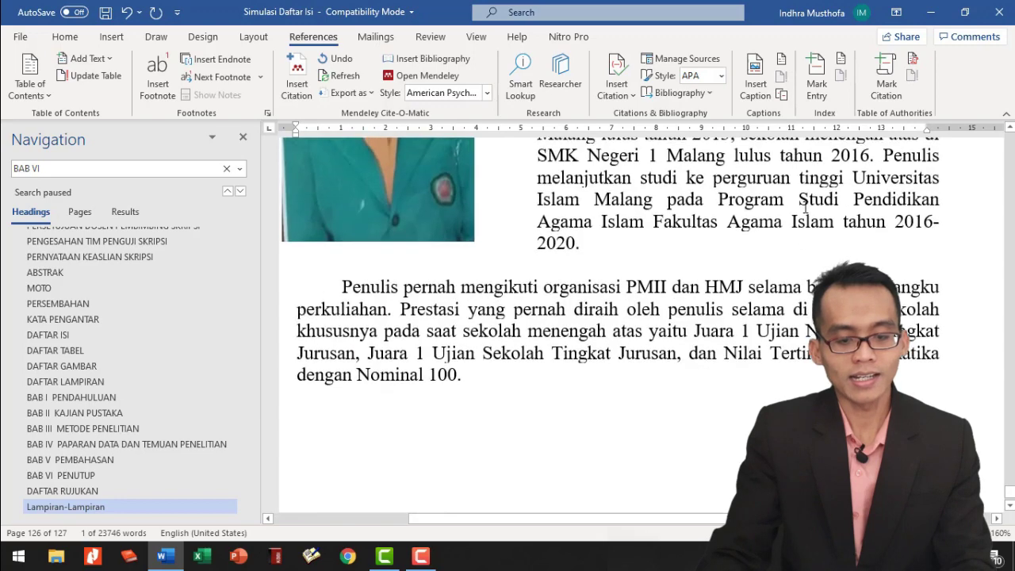
triple_click(671, 345)
key(ctrl+shift+v)
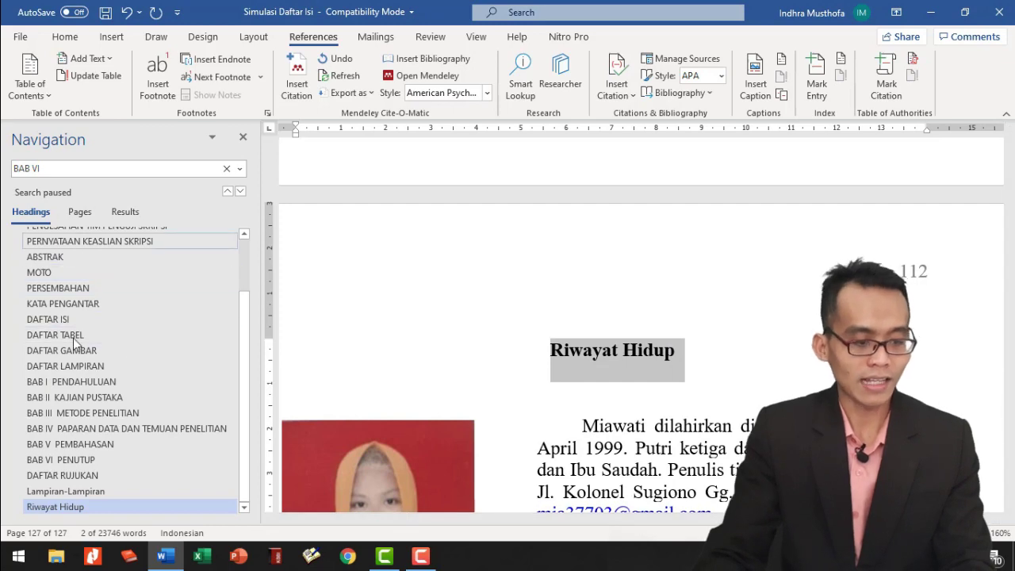
Go to BAB I and add its Konteks Penelitian subheading to the table of contents as Level 2
click(82, 384)
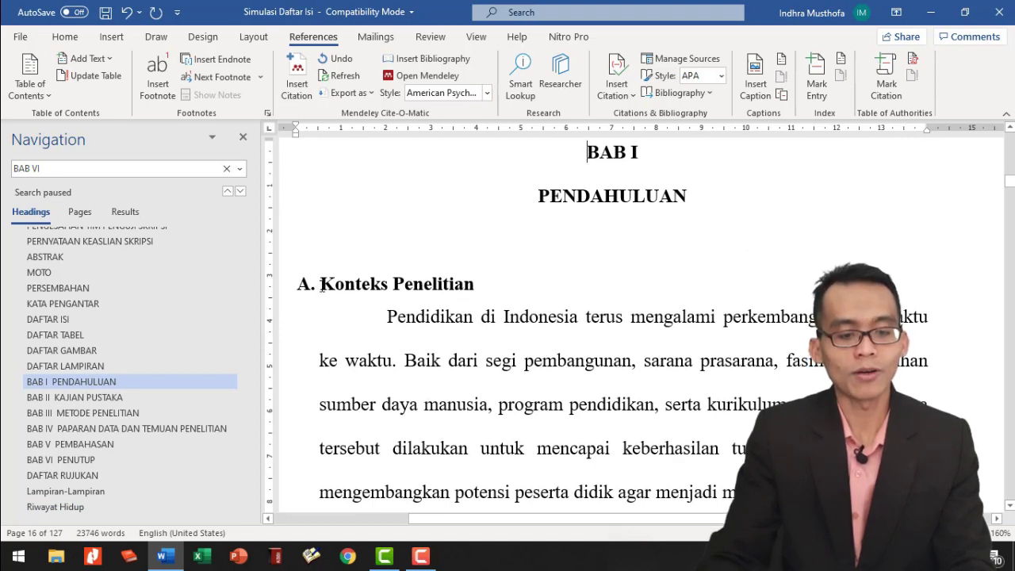
drag(321, 288, 488, 280)
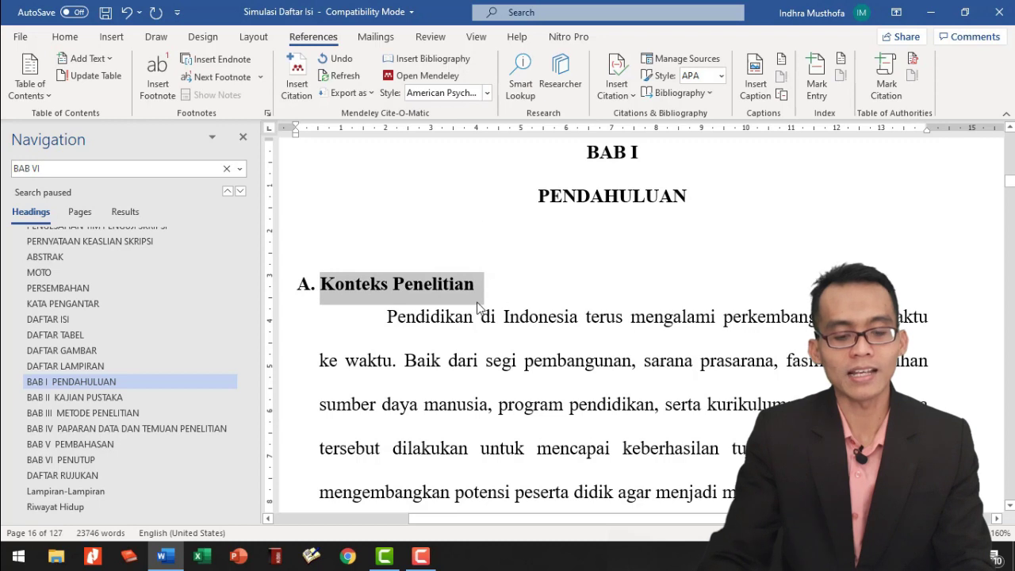
click(318, 286)
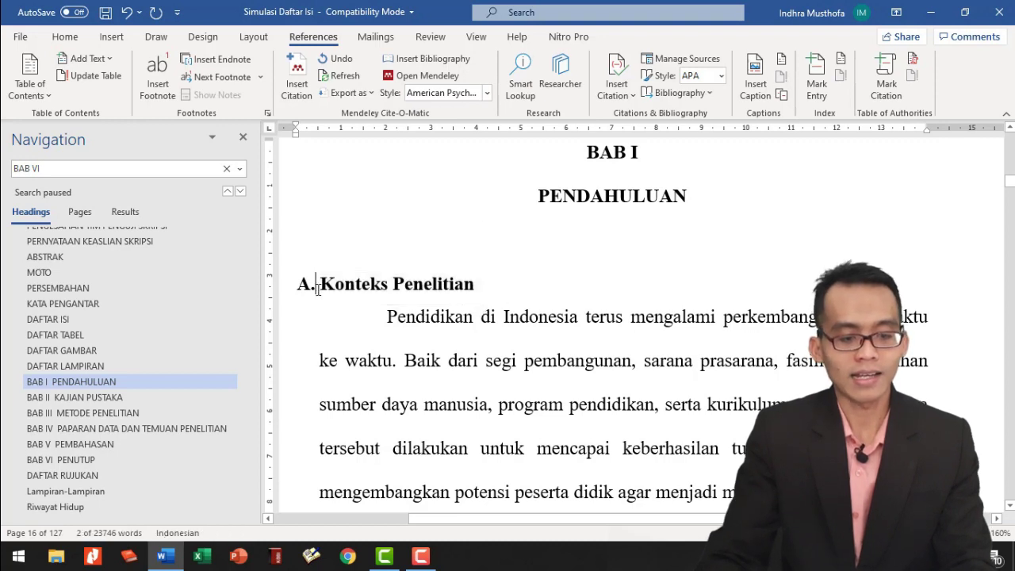
drag(322, 285, 562, 277)
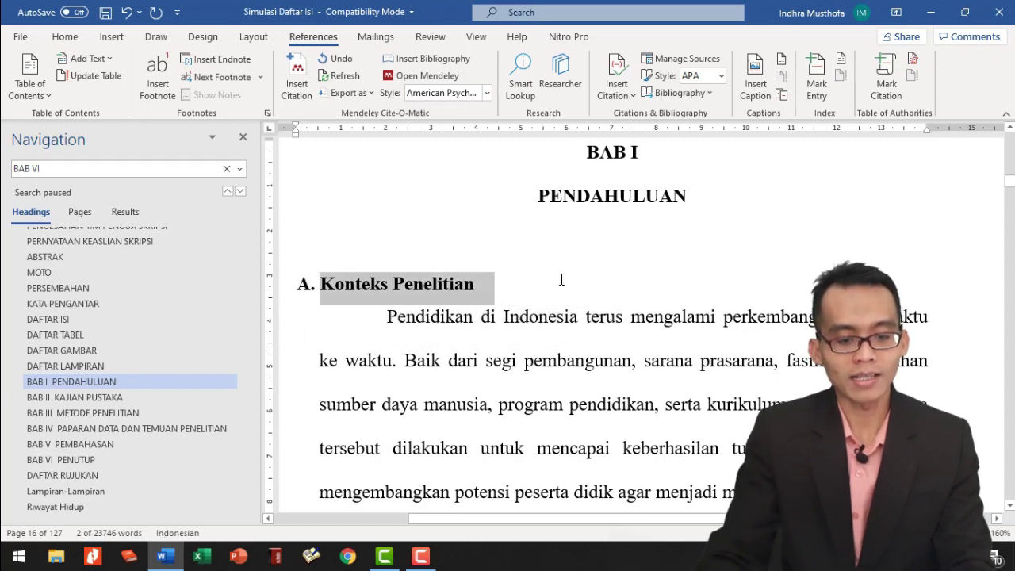
click(110, 60)
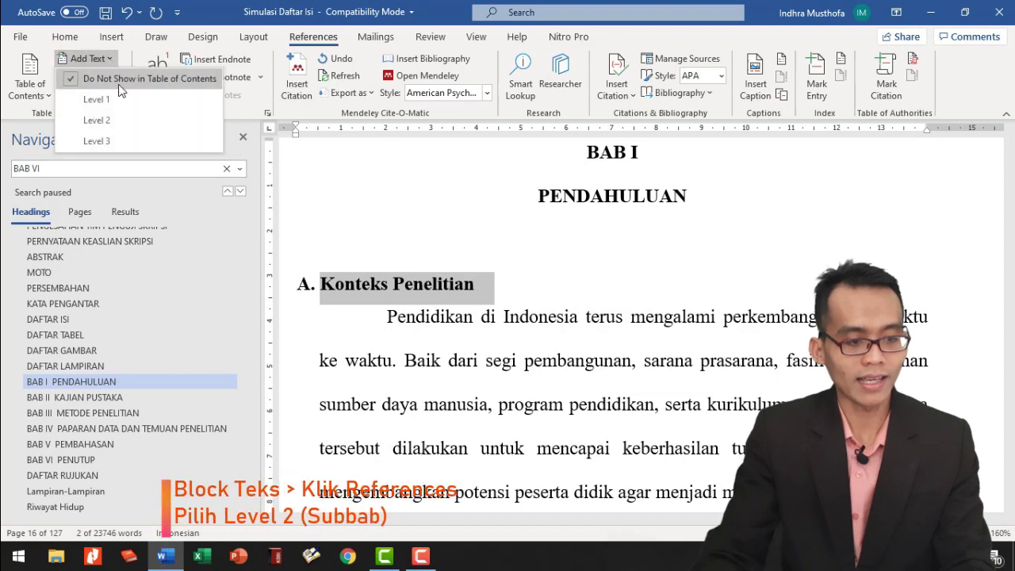
click(122, 119)
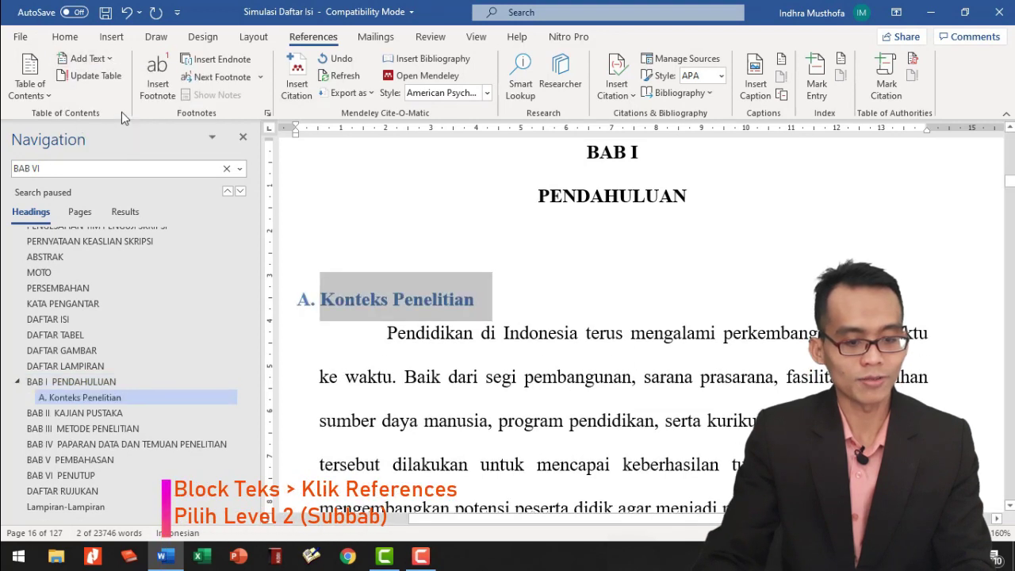
Make the Konteks Penelitian subheading and its A. number black, and reduce its indent so the title lines up with the body text
click(66, 38)
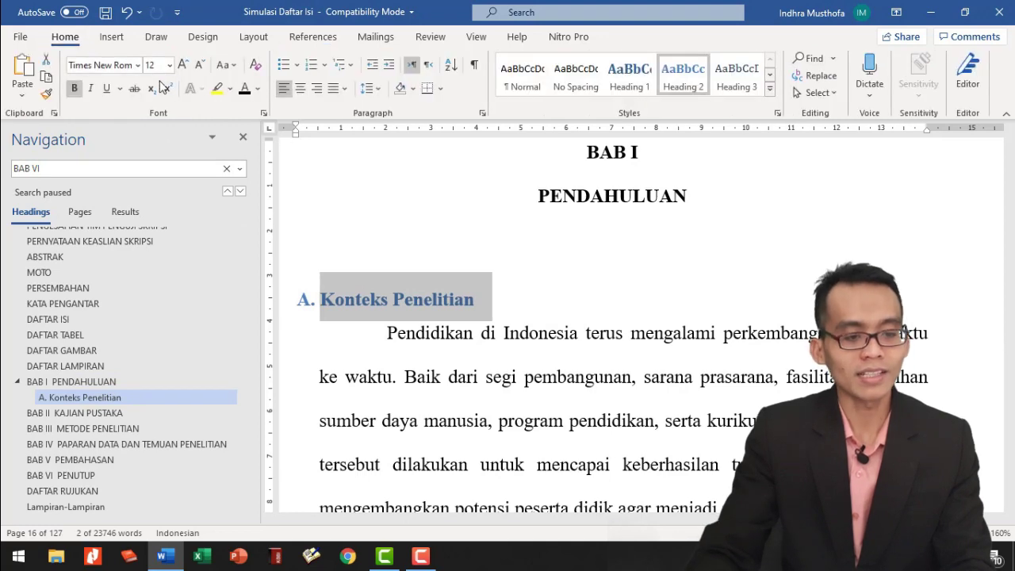
click(309, 305)
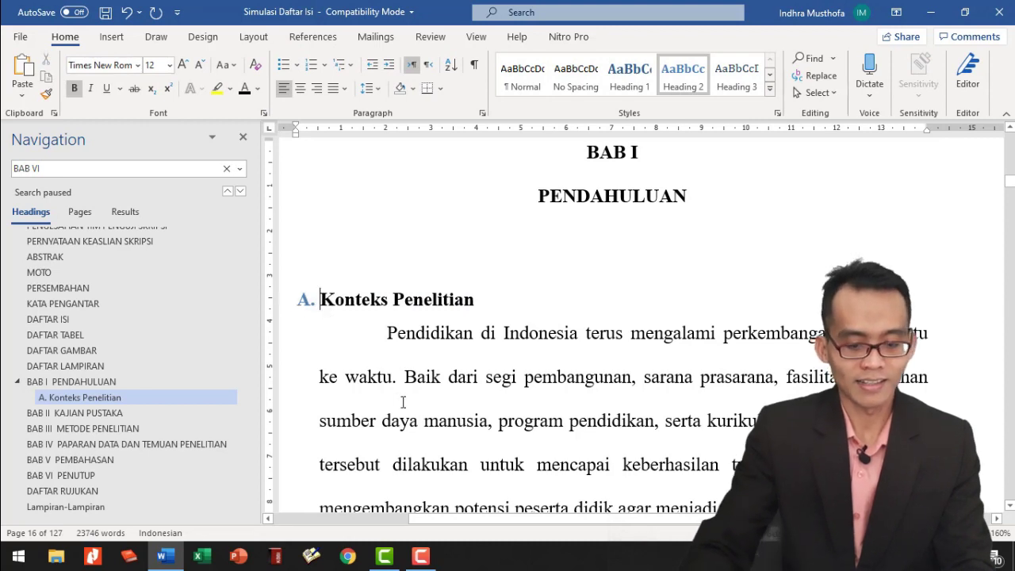
key(BackSpace)
key(BackSpace)
text(A.)
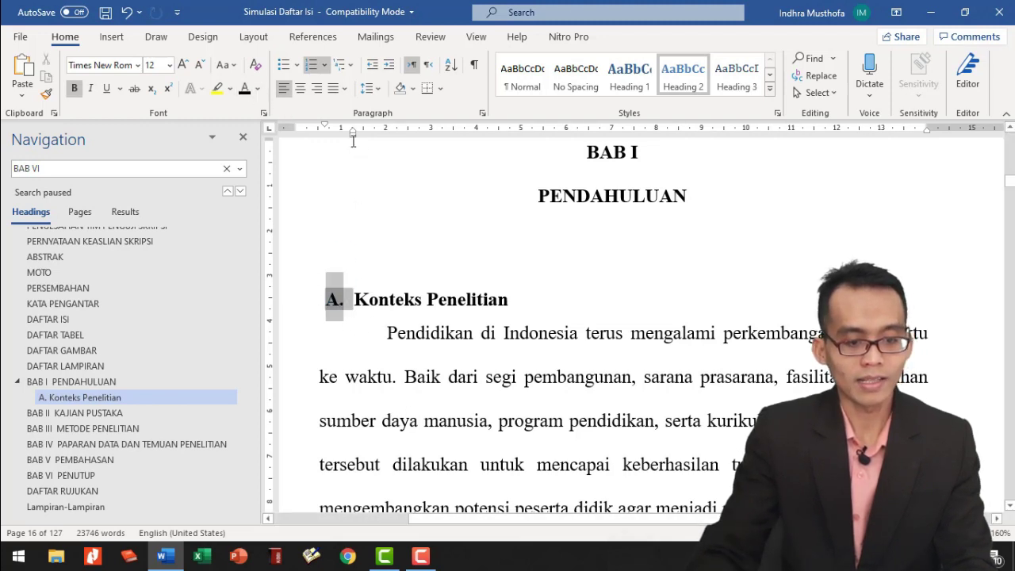
drag(353, 133, 321, 132)
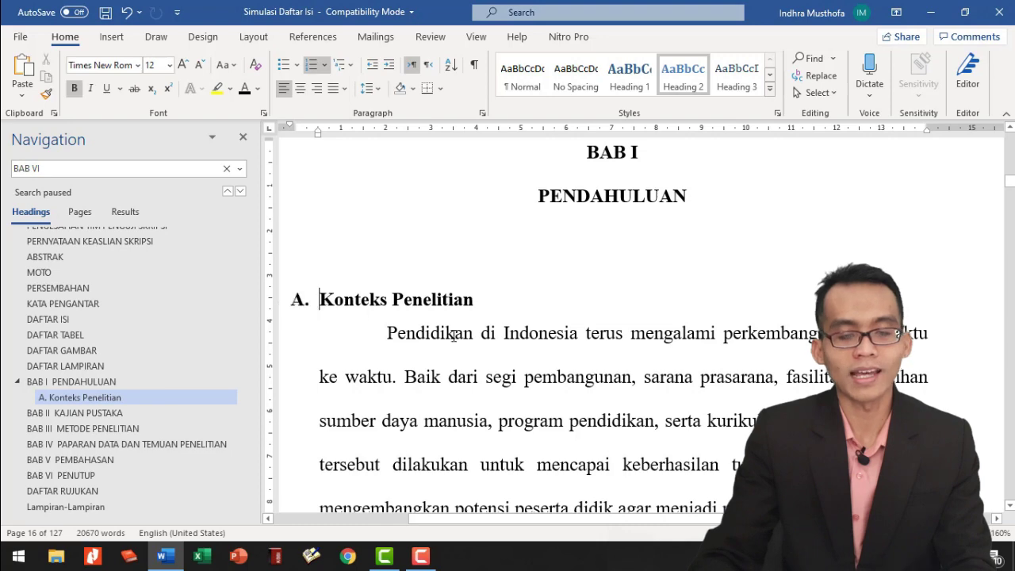
Copy the formatting of the A. Konteks Penelitian subheading for reuse on the other subheadings
scroll(453, 336, down, 1)
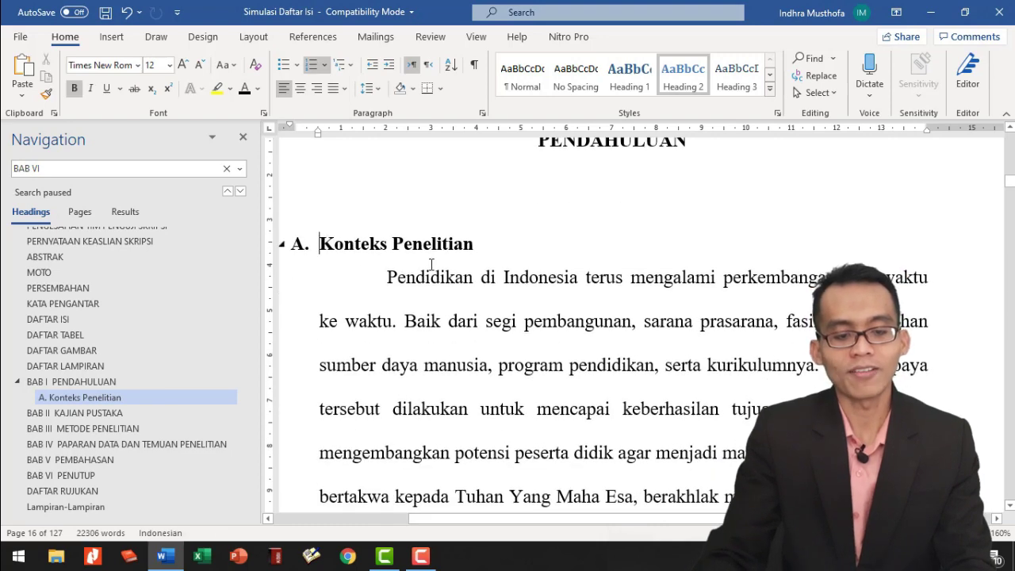
key(ctrl+shift+c)
triple_click(430, 264)
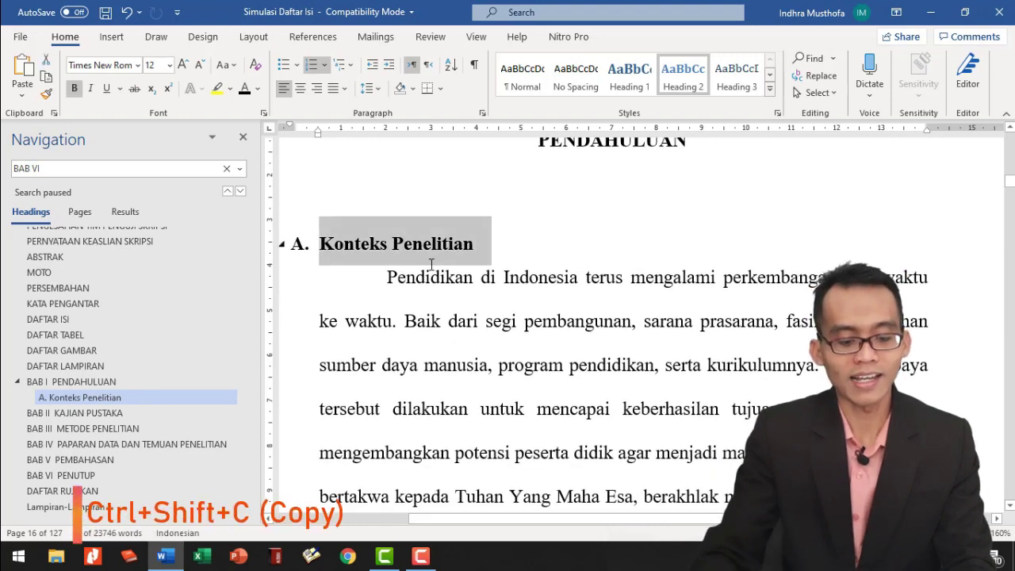
Try to locate the next subheading of BAB I by searching for "B. RUmu", and clear the search text
scroll(498, 313, down, 20)
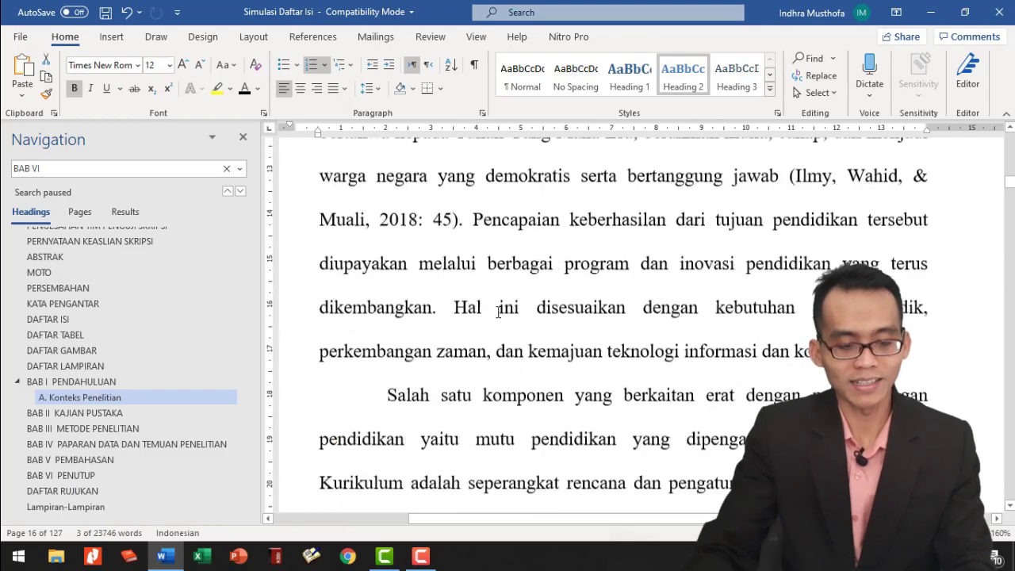
scroll(437, 350, down, 20)
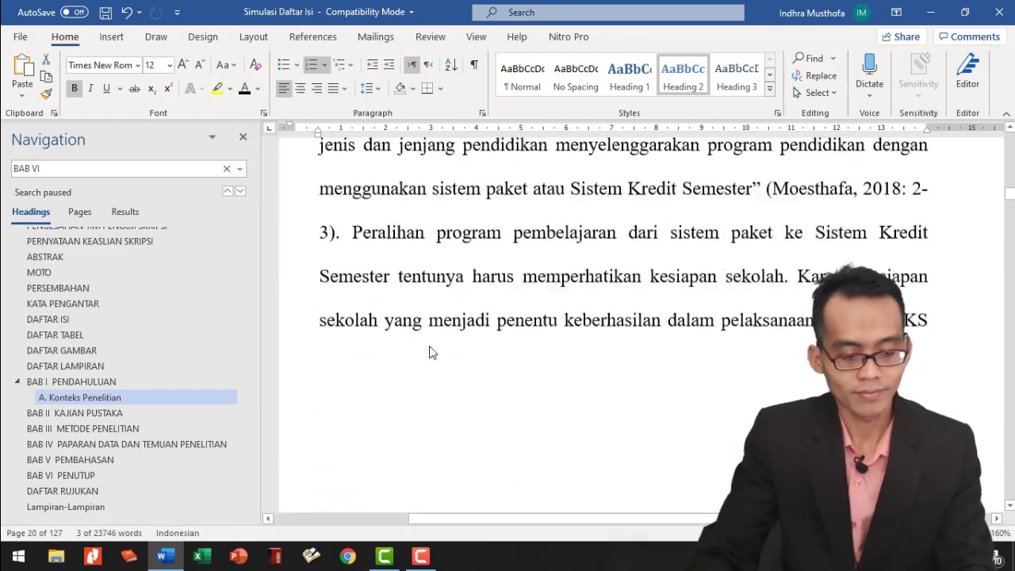
scroll(394, 313, down, 1)
drag(321, 260, 465, 266)
click(136, 402)
drag(538, 178, 314, 176)
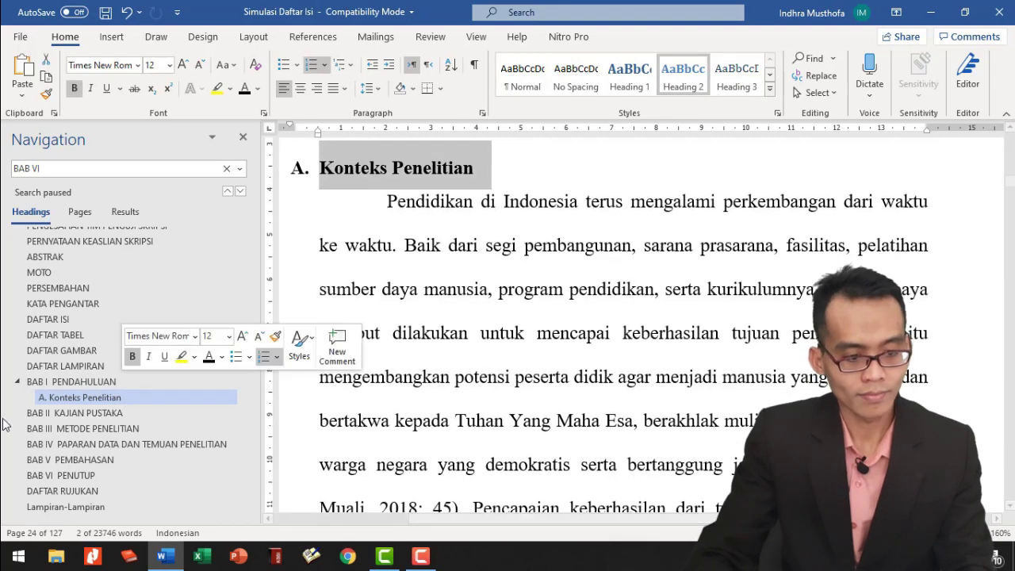
click(170, 169)
text(B.)
text( Fokus)
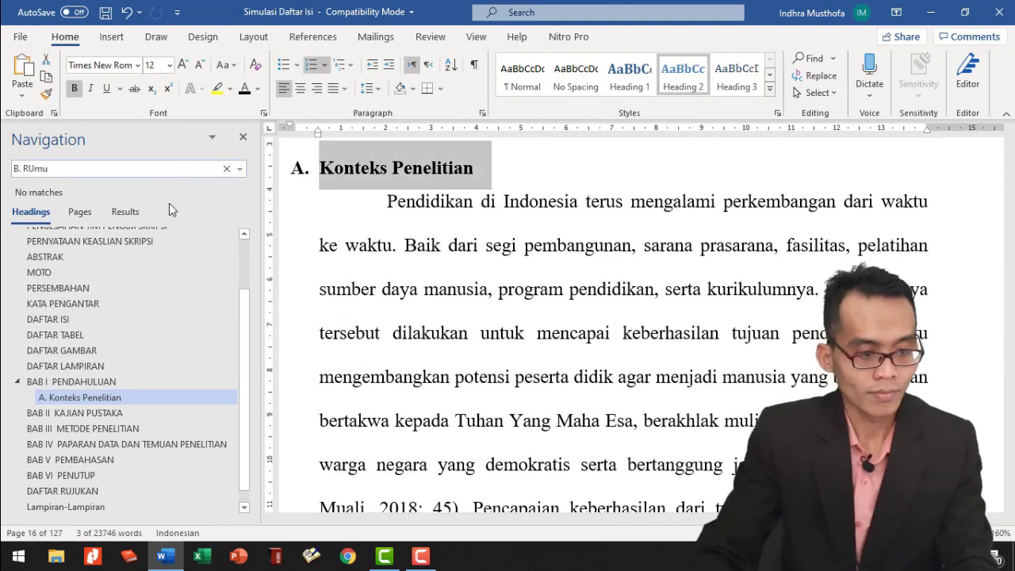
key(ctrl+a)
key(BackSpace)
Find the Fokus Penelitian subheading in BAB I and give it the Level 2 heading format of A. Konteks Penelitian
scroll(434, 228, down, 15)
click(433, 228)
scroll(433, 228, down, 20)
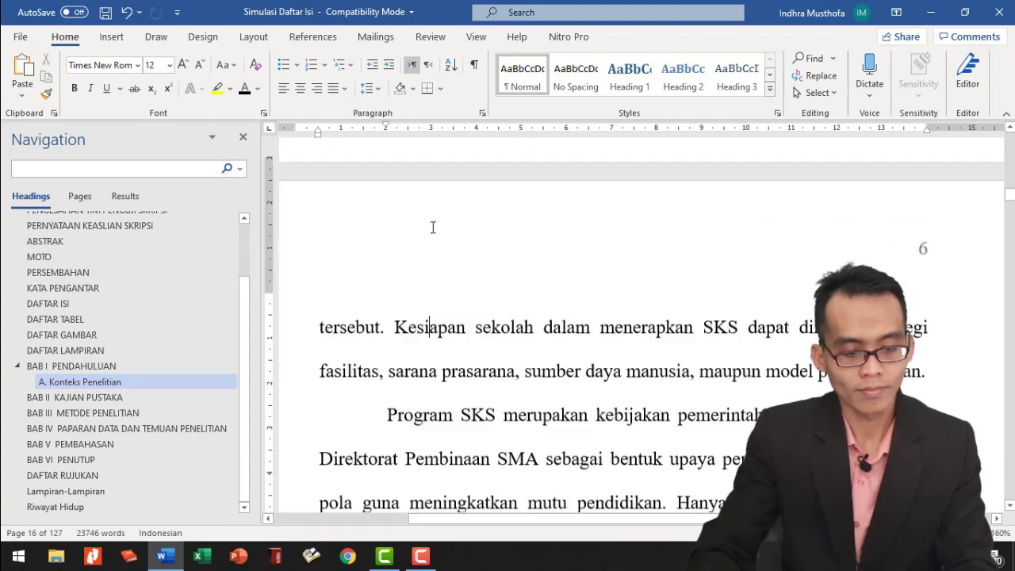
scroll(434, 227, down, 5)
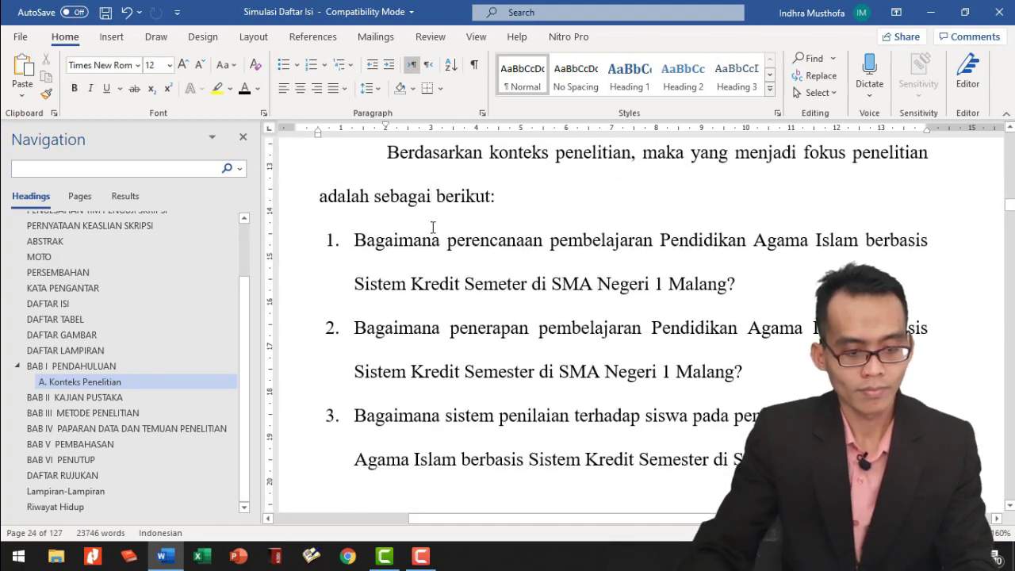
scroll(433, 227, up, 2)
drag(319, 288, 496, 291)
click(320, 287)
key(BackSpace)
key(BackSpace)
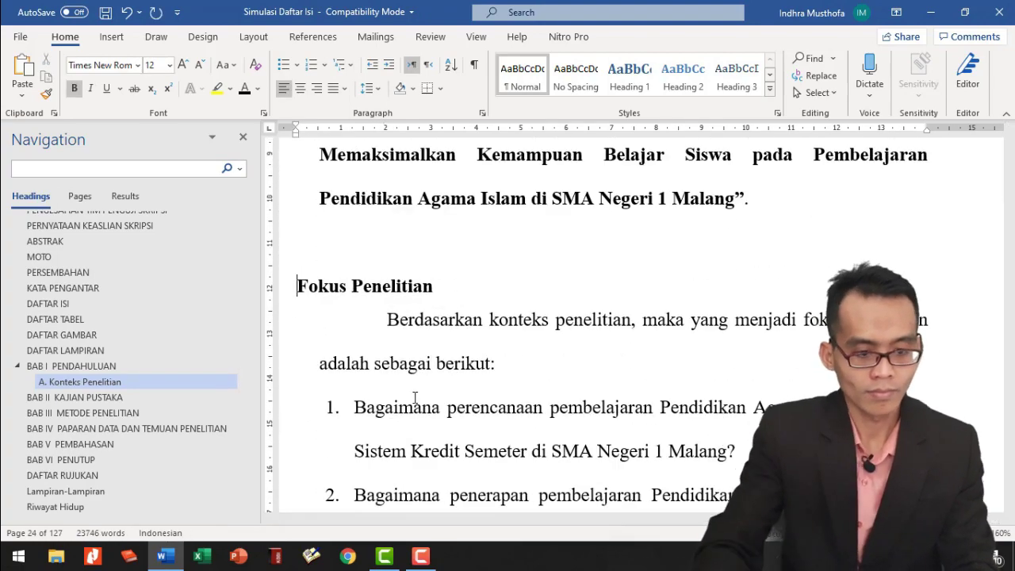
key(shift+End)
key(ctrl+alt+2)
scroll(415, 396, down, 9)
scroll(397, 354, up, 10)
click(384, 433)
key(Delete)
Turn the C. Tujuan Penelitian subheading into a Level 2 heading in the same format
scroll(381, 413, down, 5)
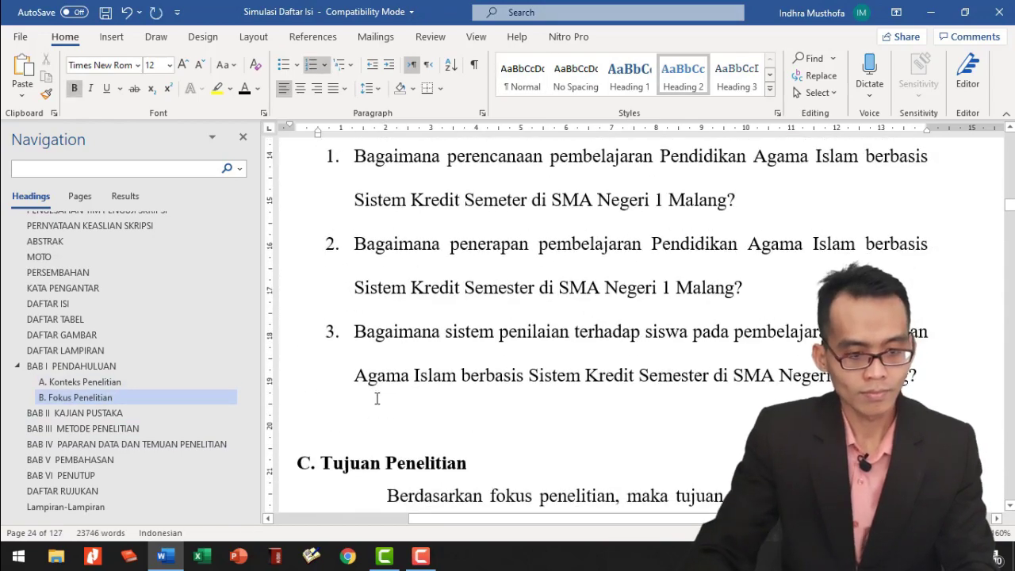
click(291, 457)
key(ctrl+alt+2)
click(343, 479)
key(BackSpace)
key(BackSpace)
key(BackSpace)
Turn the D. Kegunaan Penelitian subheading into a Level 2 heading in the same format
scroll(381, 444, down, 6)
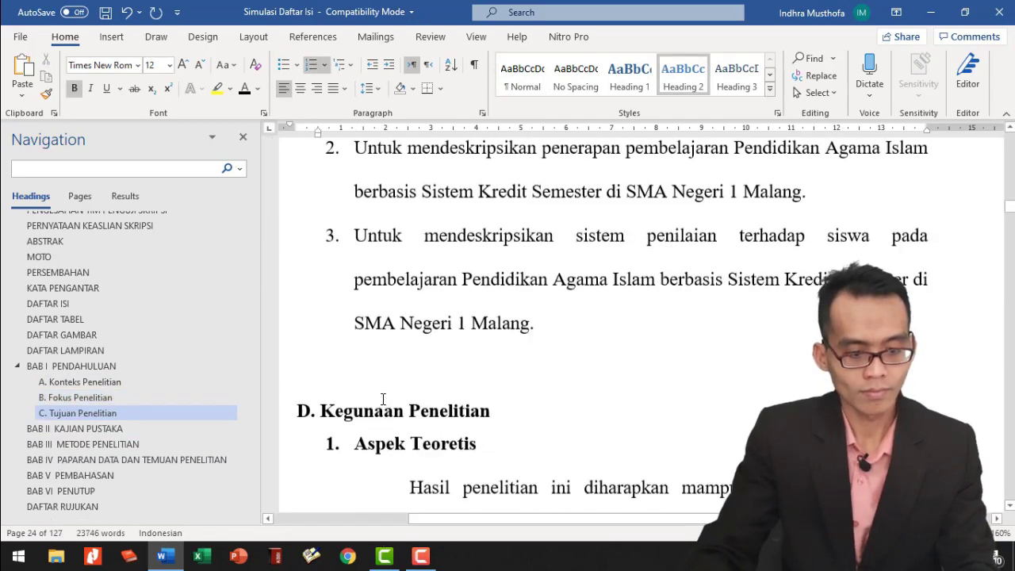
drag(297, 296, 539, 303)
click(683, 77)
click(344, 310)
key(BackSpace)
key(BackSpace)
key(BackSpace)
Turn the E. Definisi Operasional subheading into a Level 2 heading in the same format
scroll(367, 340, down, 9)
scroll(365, 334, down, 10)
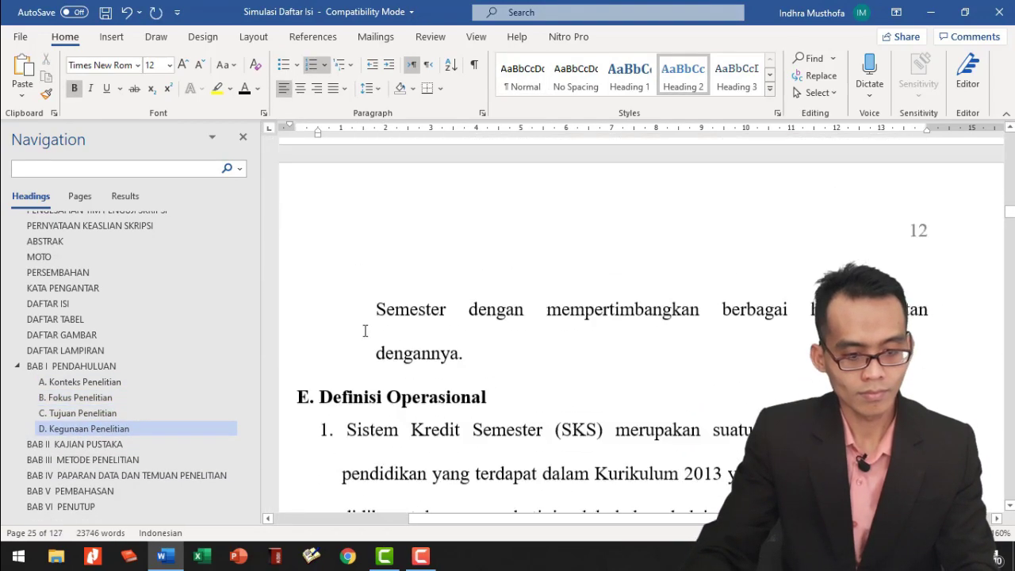
drag(297, 233, 551, 231)
key(ctrl+alt+2)
scroll(443, 323, down, 6)
scroll(443, 323, down, 10)
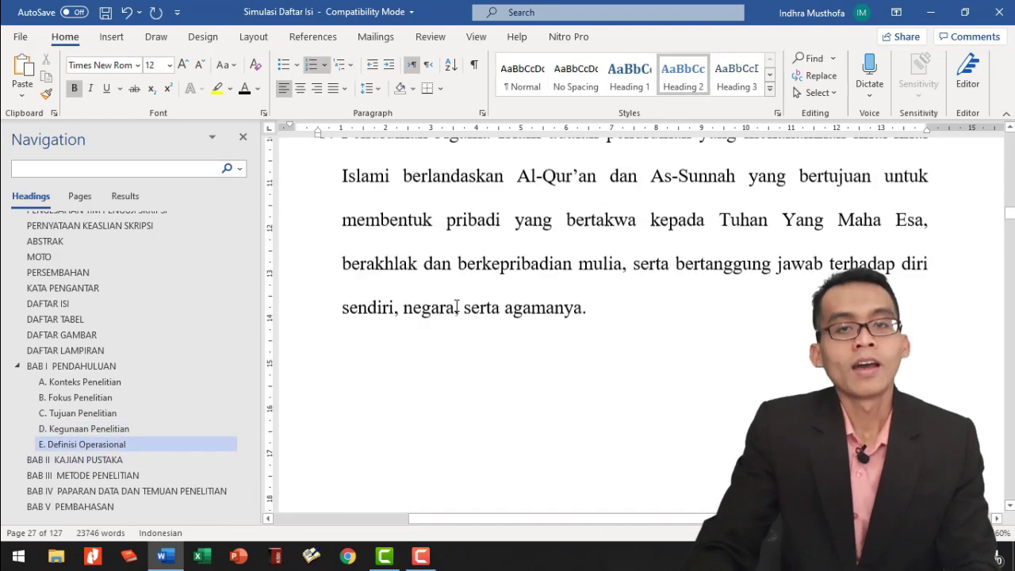
scroll(440, 273, up, 2)
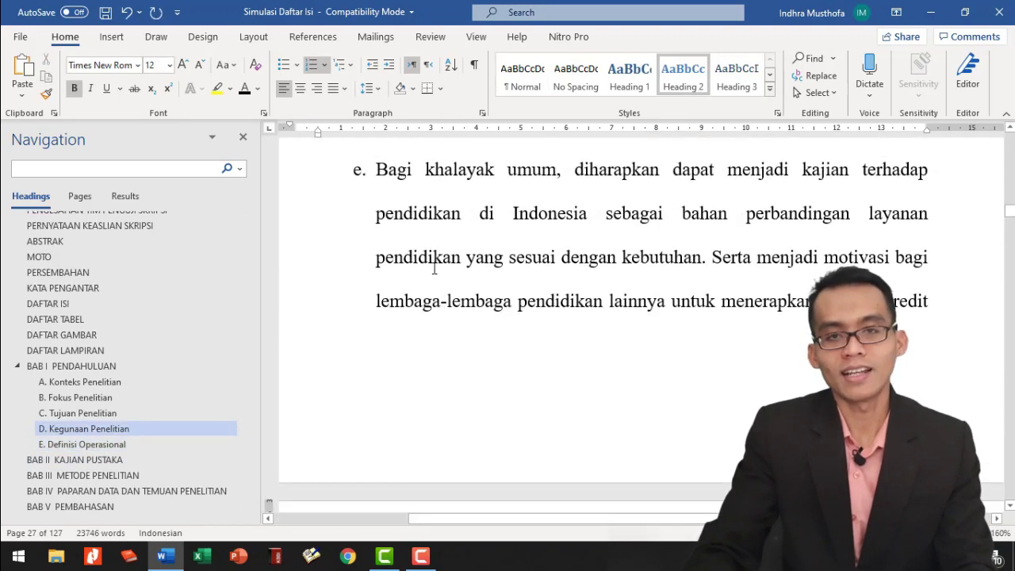
scroll(420, 261, down, 8)
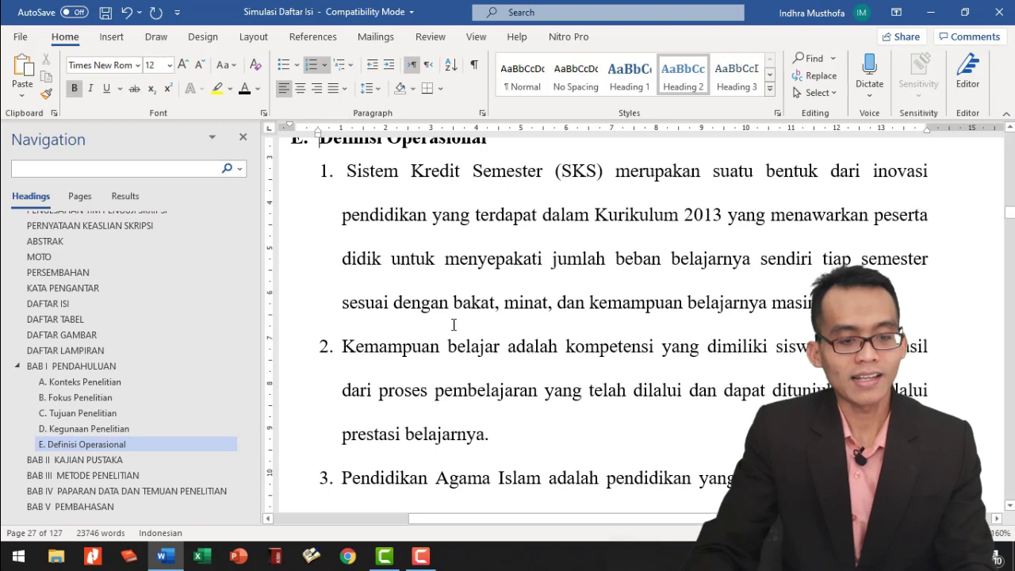
scroll(322, 299, up, 3)
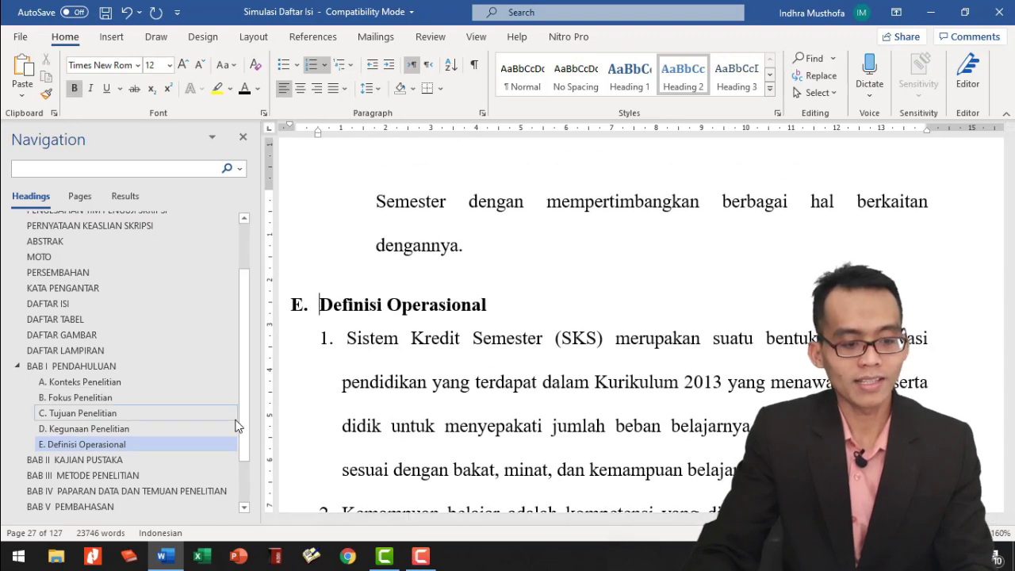
scroll(329, 397, down, 6)
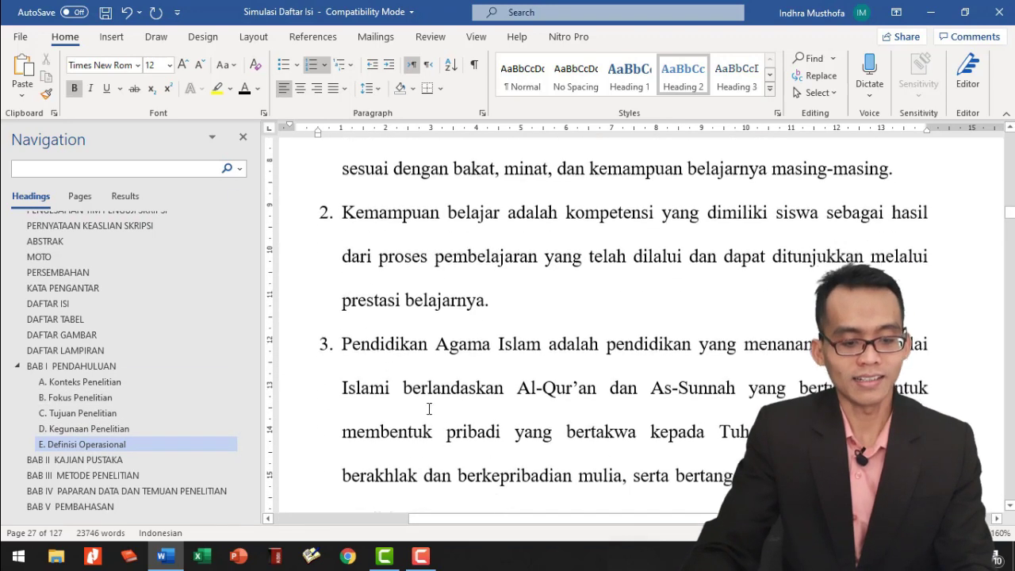
Try removing the A. number from the Pendidikan Agama Islam subheading of BAB II, and undo the removal
scroll(394, 352, down, 8)
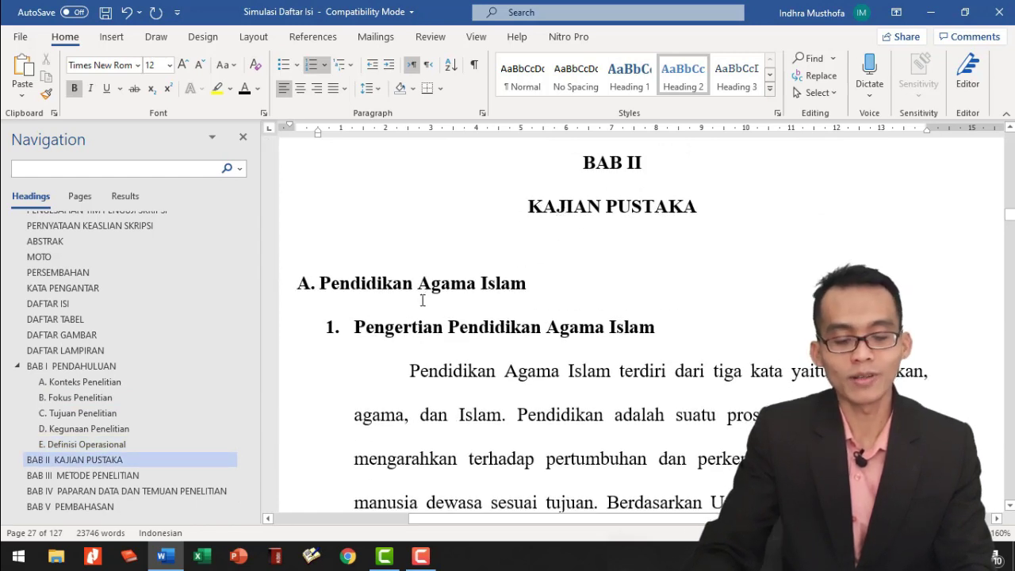
drag(320, 284, 584, 305)
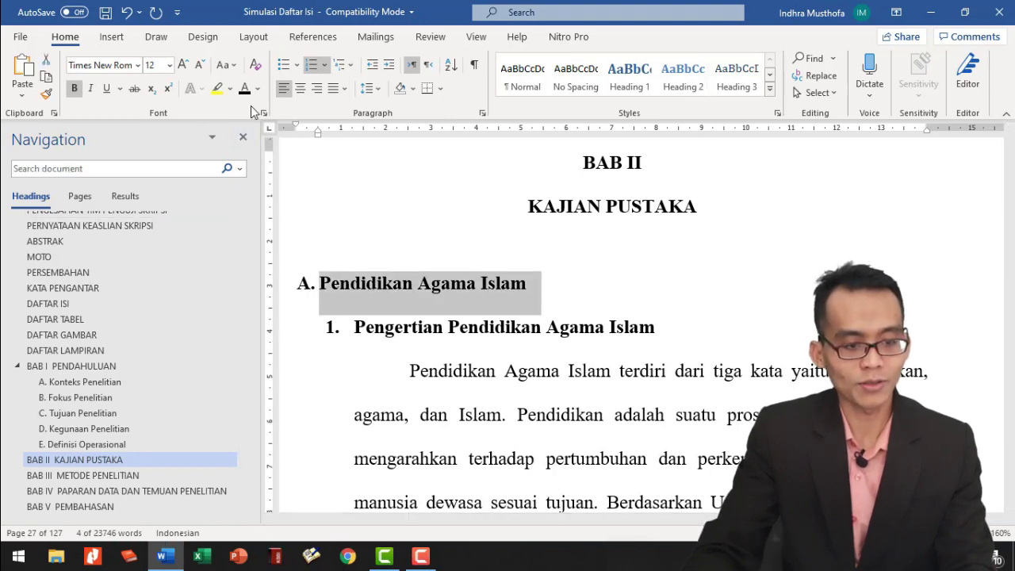
click(320, 296)
key(BackSpace)
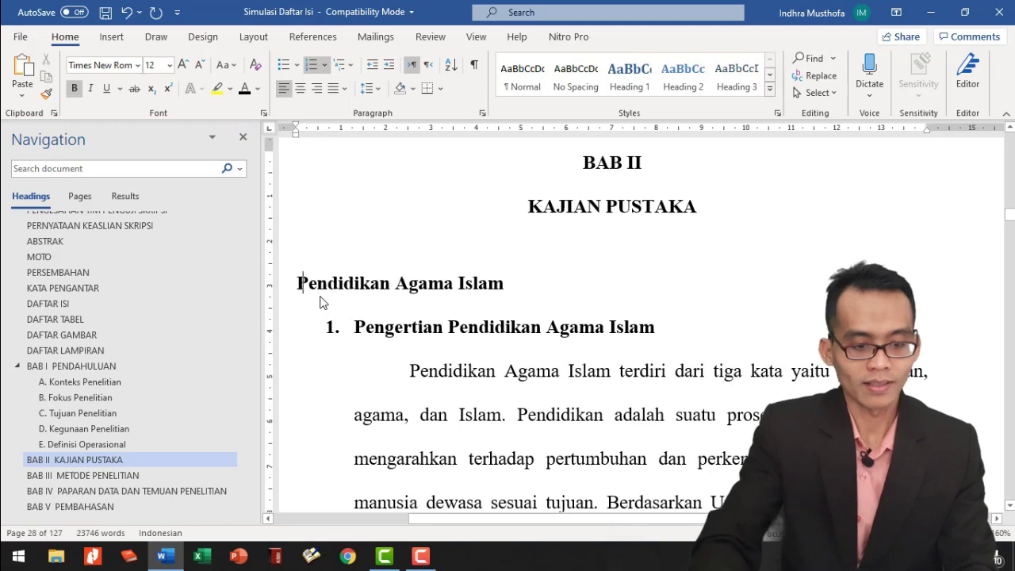
key(ctrl+z)
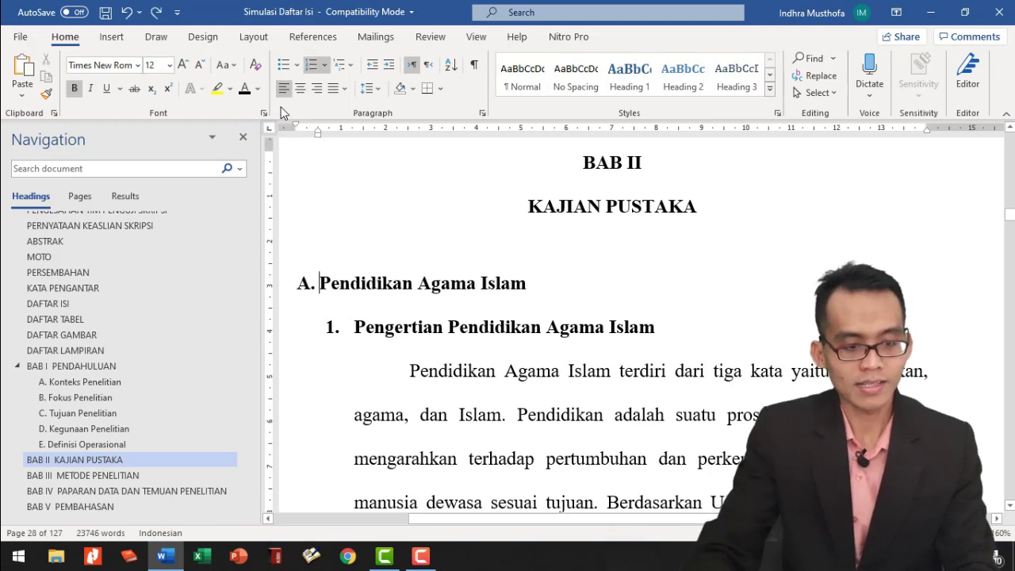
Add the A. Pendidikan Agama Islam subheading of BAB II to the table of contents as Level 2
click(292, 37)
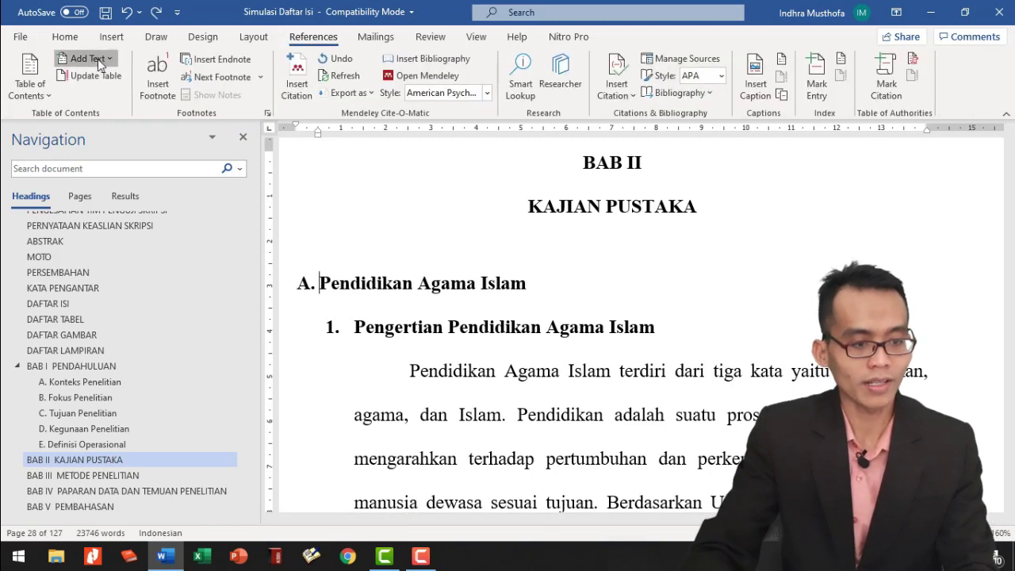
click(87, 59)
click(95, 99)
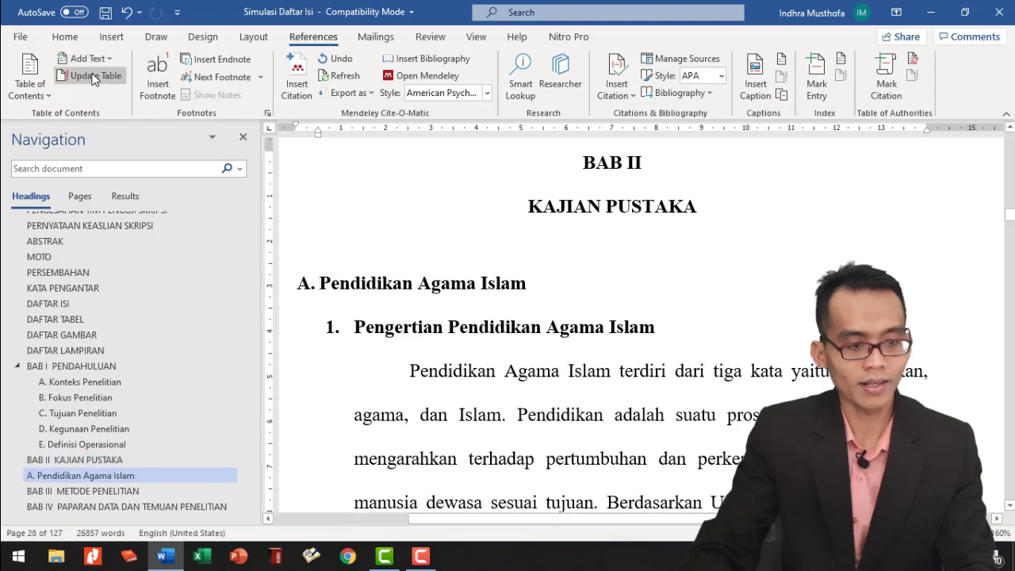
click(87, 58)
click(97, 119)
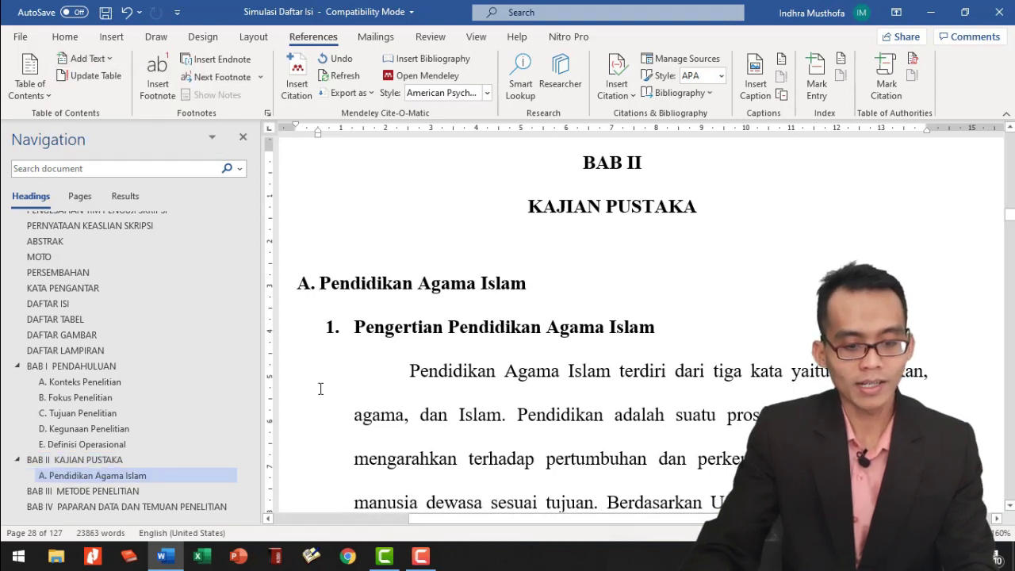
Add the sub-subheading 1. Pengertian Pendidikan Agama Islam to the table of contents as Level 3
click(87, 59)
click(114, 141)
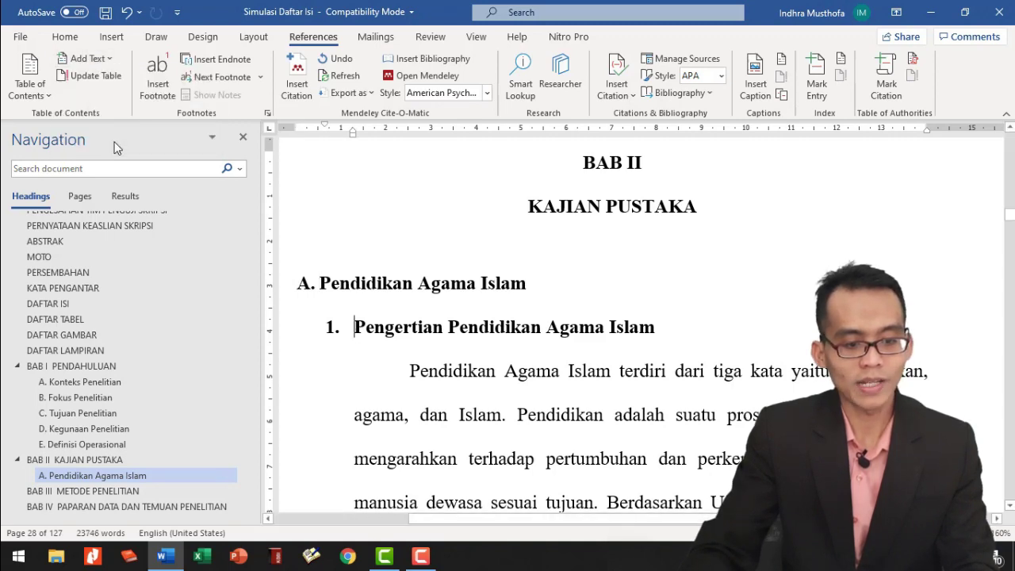
scroll(342, 376, down, 3)
scroll(151, 468, down, 2)
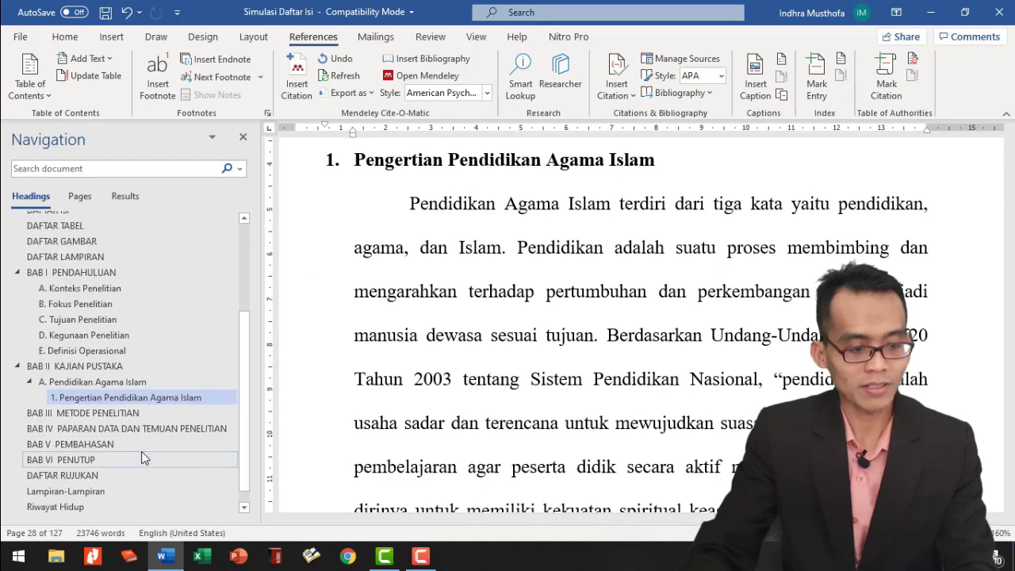
Visit BAB II, its A. subheading and its 1. sub-subheading through the heading outline to compare Levels 1, 2 and 3
click(45, 369)
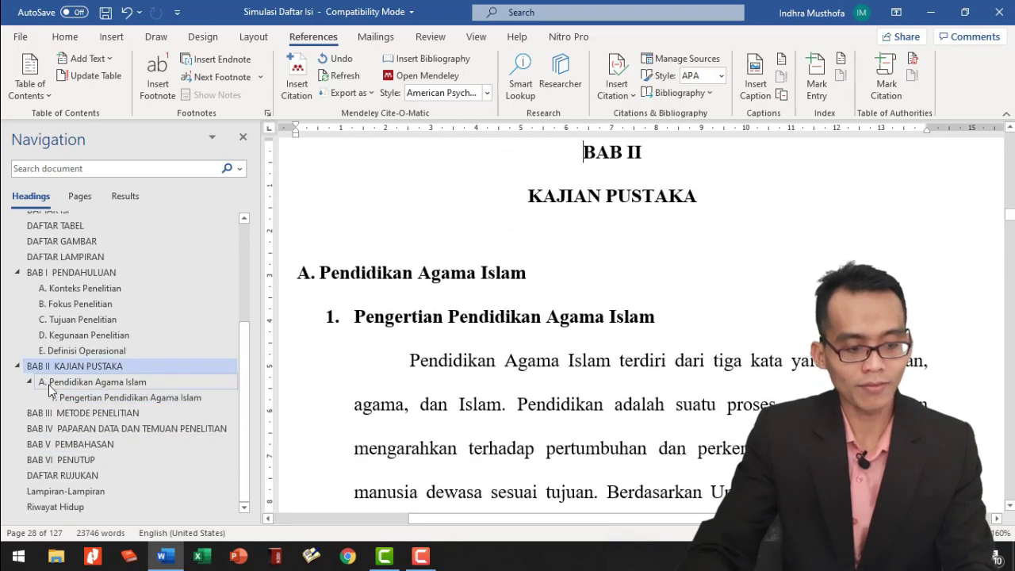
click(50, 386)
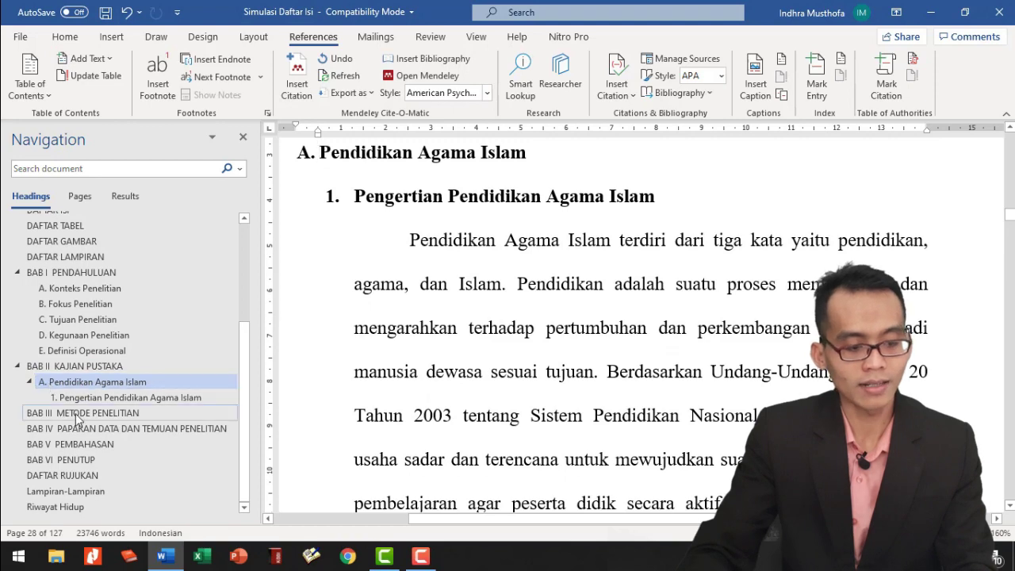
click(75, 401)
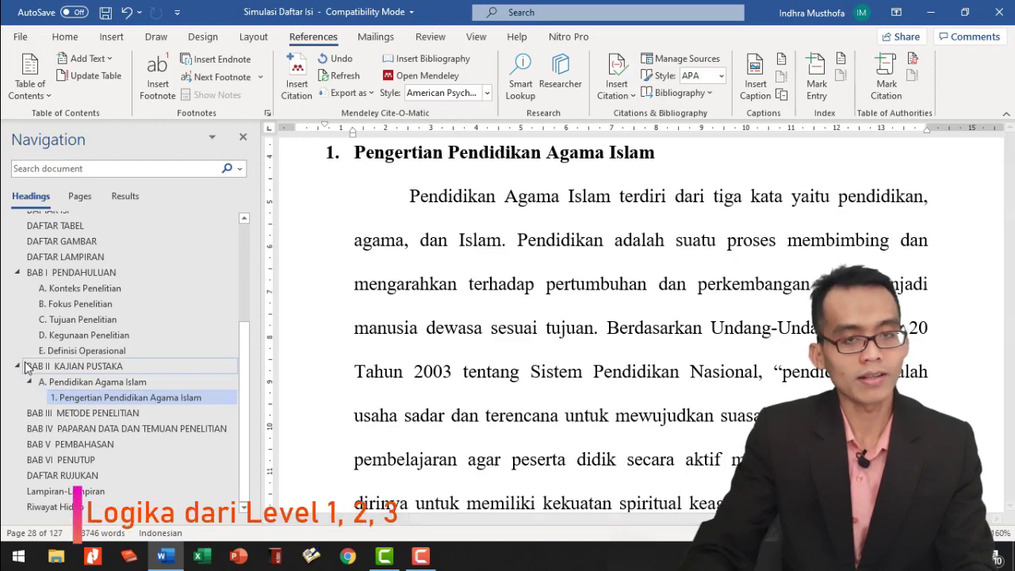
click(61, 386)
click(68, 397)
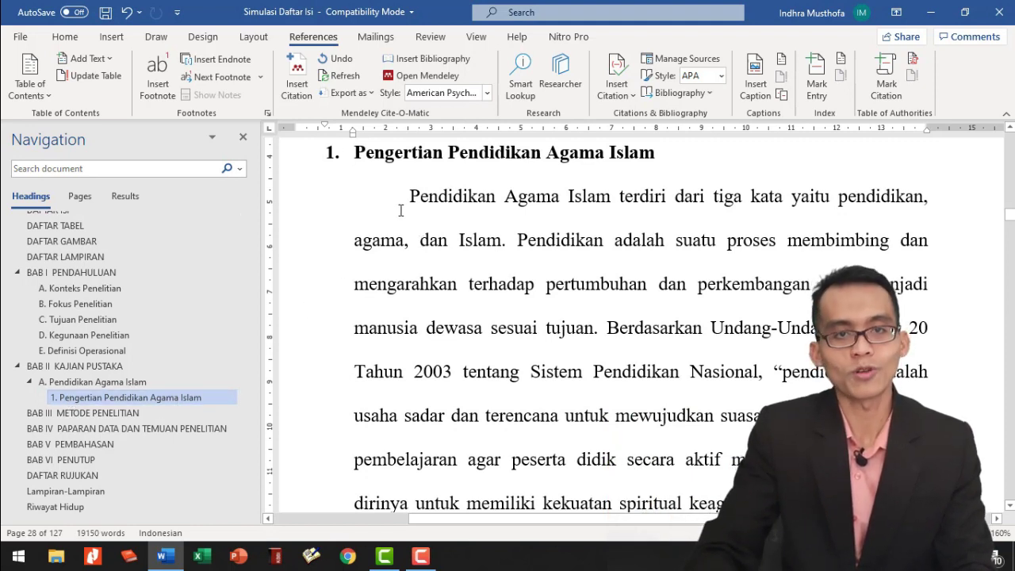
Examine the A. Pendidikan Agama Islam section of BAB II for further numbered titles that belong to Level 3
scroll(385, 211, up, 1)
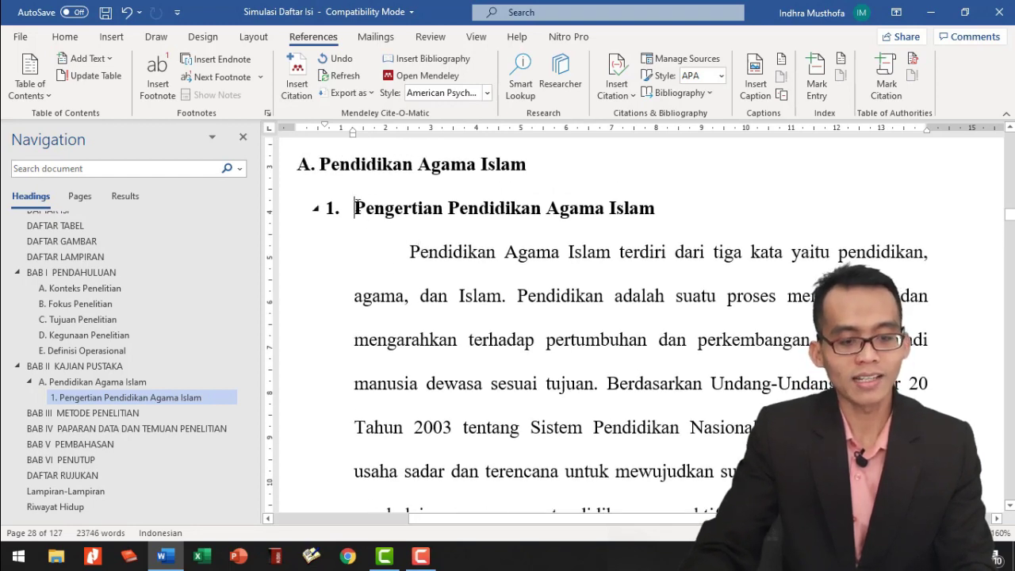
scroll(339, 185, up, 1)
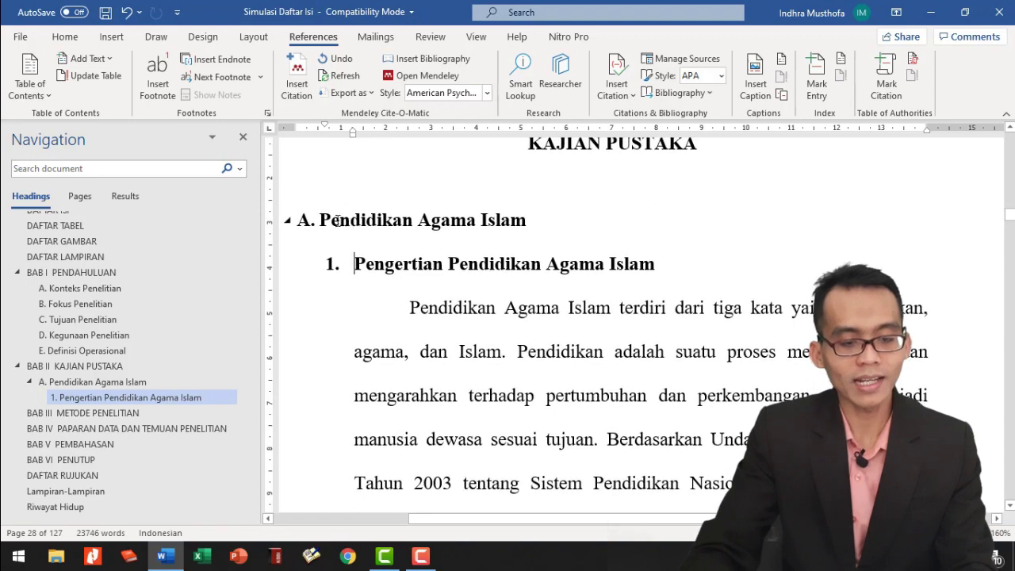
drag(321, 219, 542, 226)
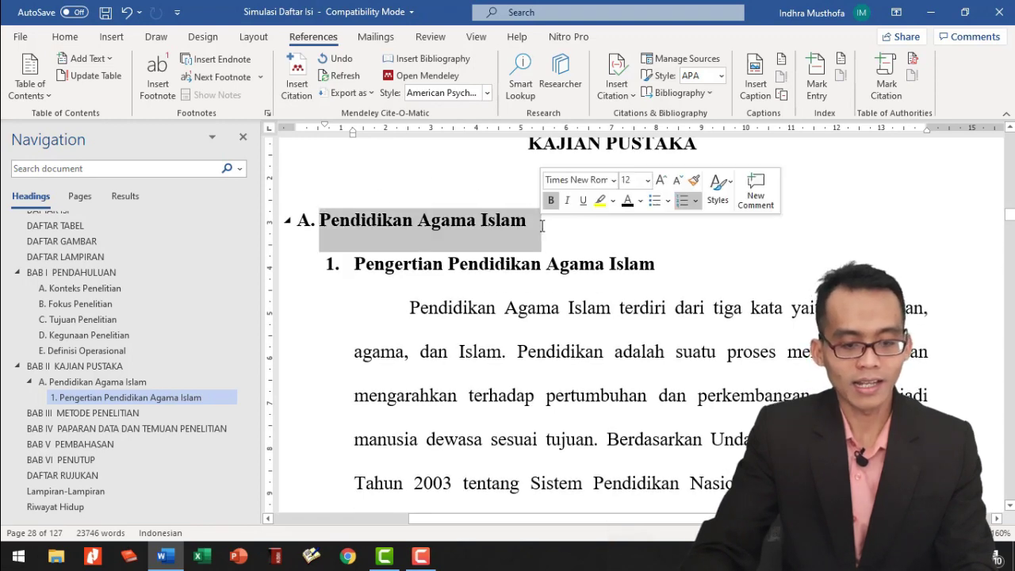
scroll(376, 324, down, 20)
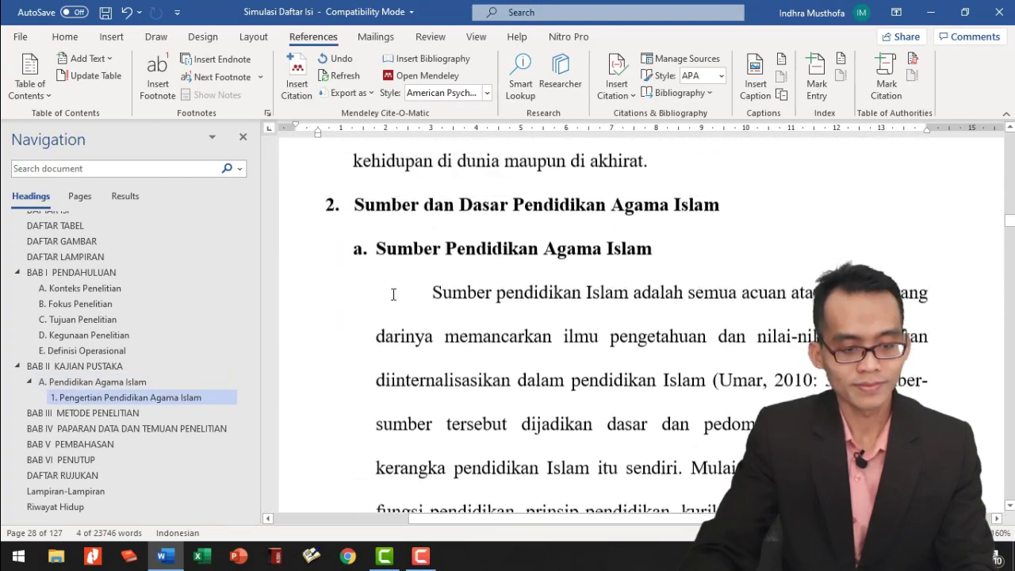
scroll(393, 292, up, 3)
scroll(389, 286, down, 10)
scroll(381, 280, up, 20)
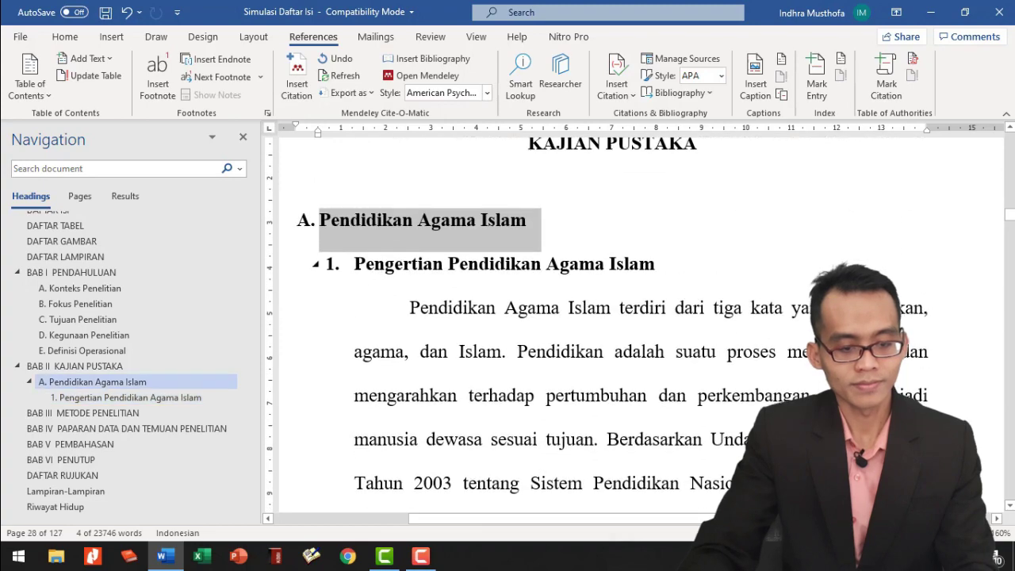
Copy the Level 3 format of 1. Pengertian Pendidikan Agama Islam onto 2. Sumber dan Dasar Pendidikan Agama Islam
drag(355, 265, 703, 273)
scroll(416, 352, down, 1)
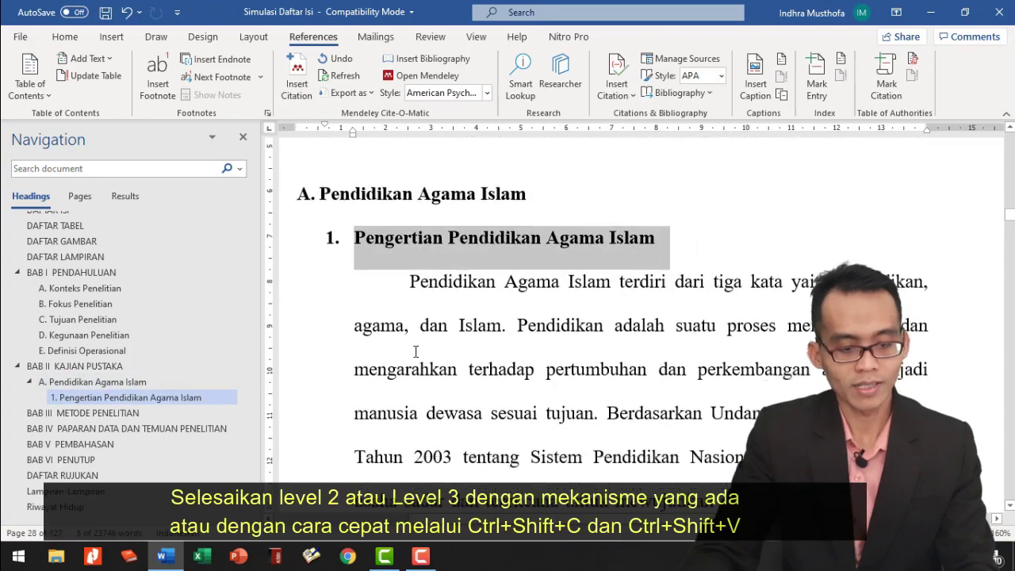
scroll(416, 351, down, 15)
drag(354, 227, 757, 252)
key(ctrl+shift+v)
Apply the copied Level 3 format to the title 3. Tujuan Pendidikan Agama Islam
scroll(451, 304, down, 10)
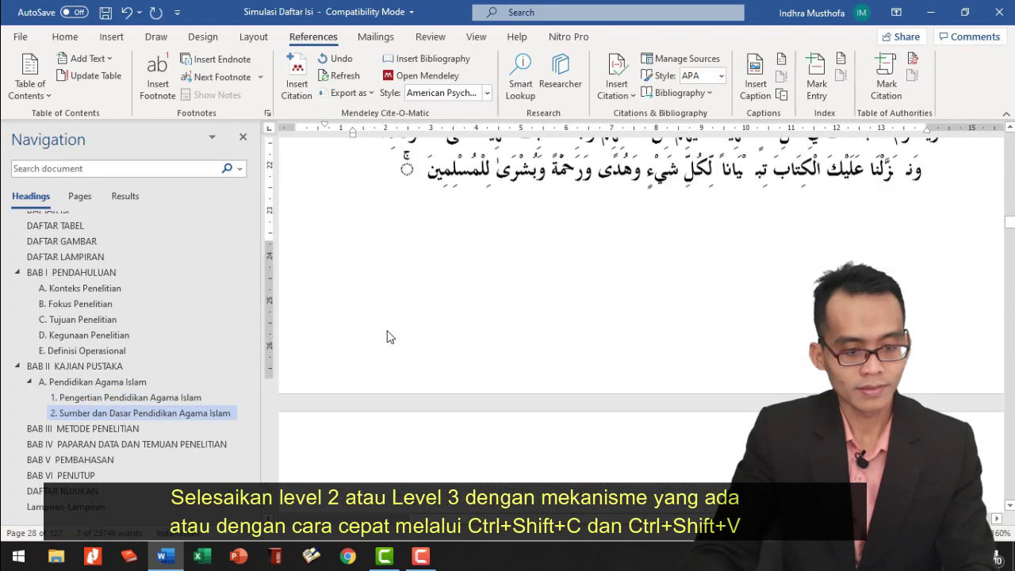
scroll(389, 337, down, 20)
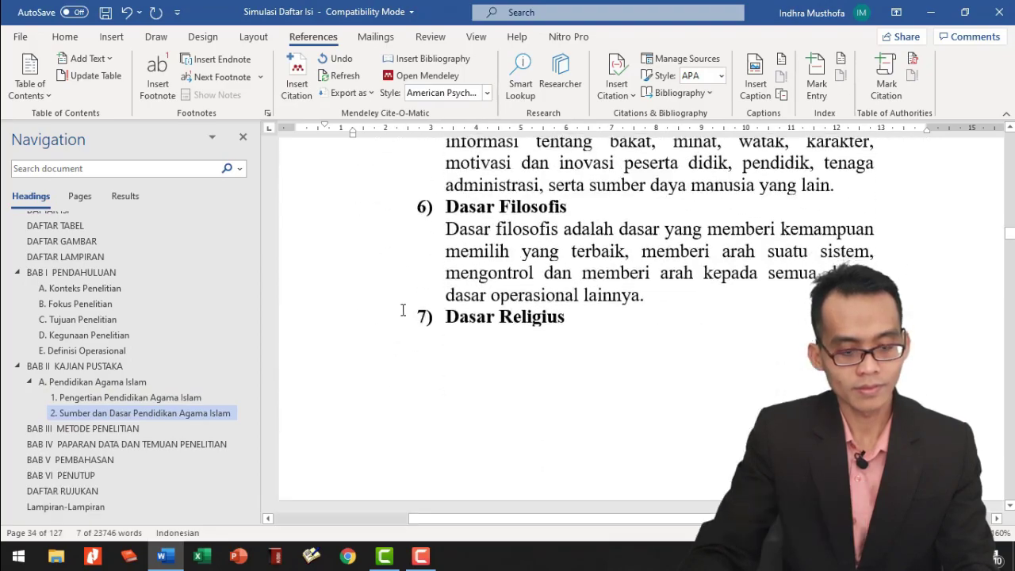
scroll(403, 310, down, 10)
drag(354, 214, 723, 213)
key(ctrl+shift+v)
Apply the copied Level 3 format to 4. Komponen-komponen Pendidikan Agama Islam, and go to the B. Sistem Kredit Semester section
scroll(340, 294, down, 10)
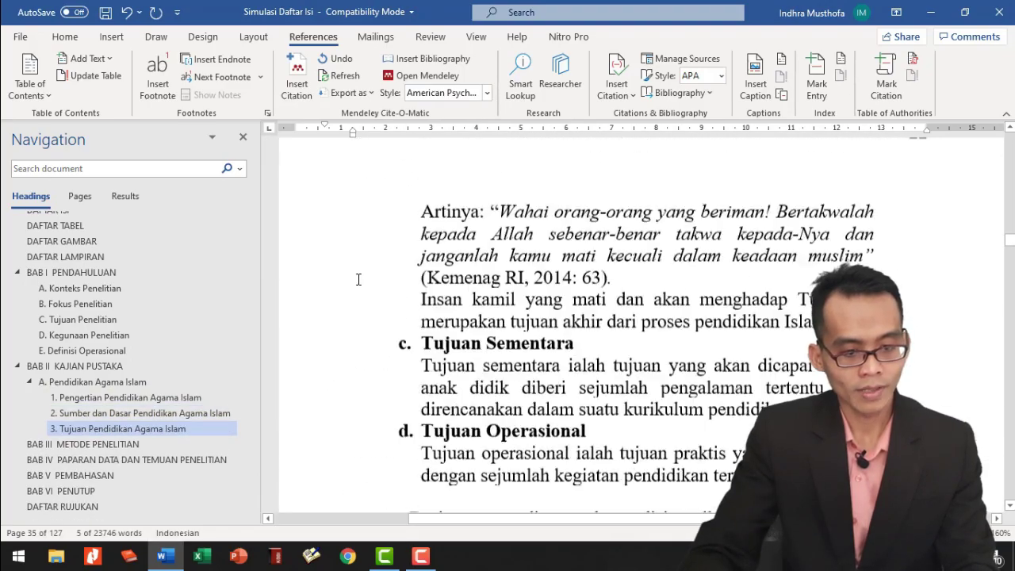
scroll(358, 279, down, 10)
drag(356, 192, 873, 194)
key(ctrl+shift+v)
scroll(493, 245, down, 3)
scroll(552, 281, up, 4)
click(551, 281)
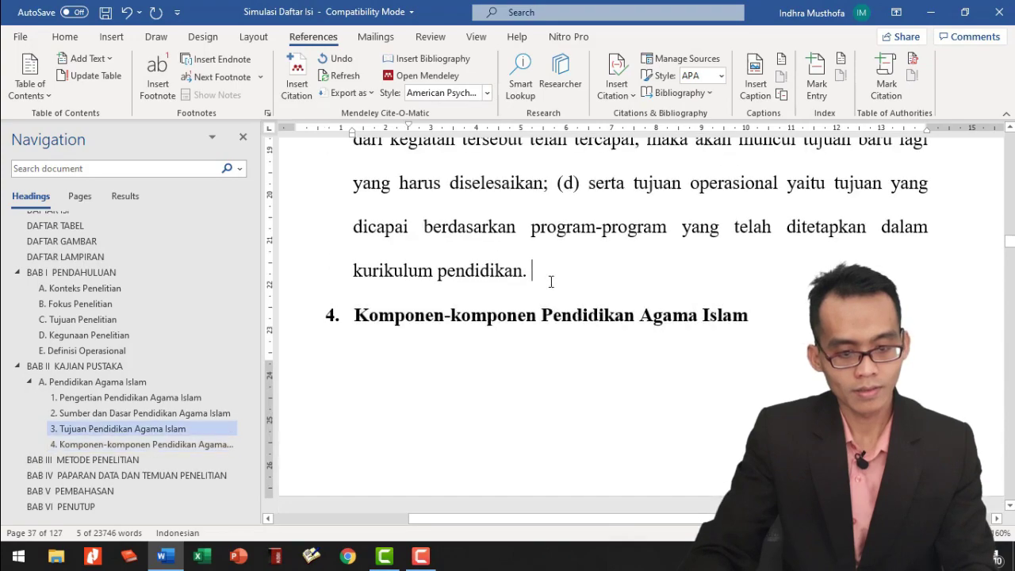
scroll(551, 281, down, 12)
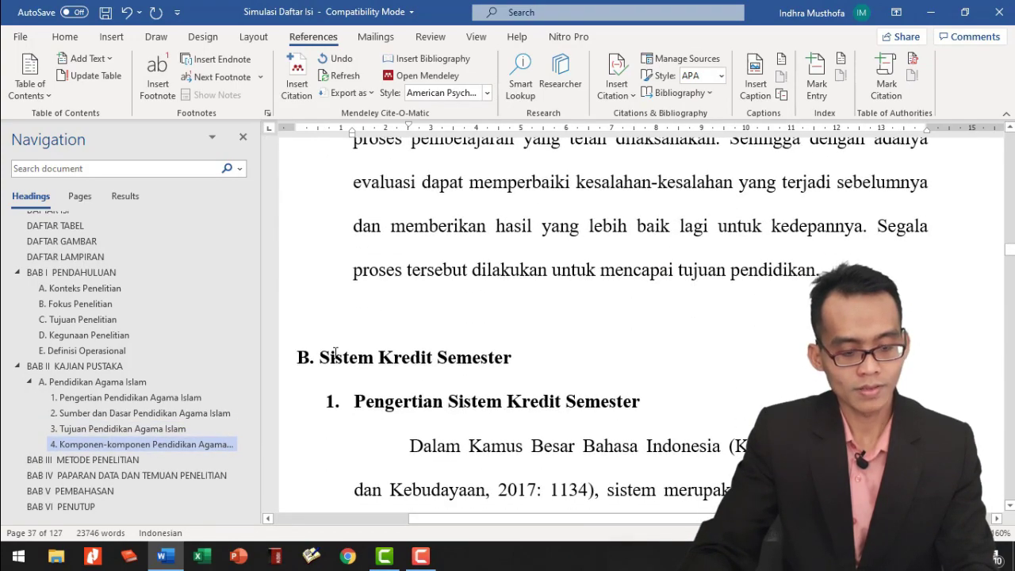
Apply the copied Level 3 format to Pengertian Sistem Kredit Semester and the Level 2 format of A. Pendidikan Agama Islam to B. Sistem Kredit Semester
click(283, 401)
key(ctrl+shift+v)
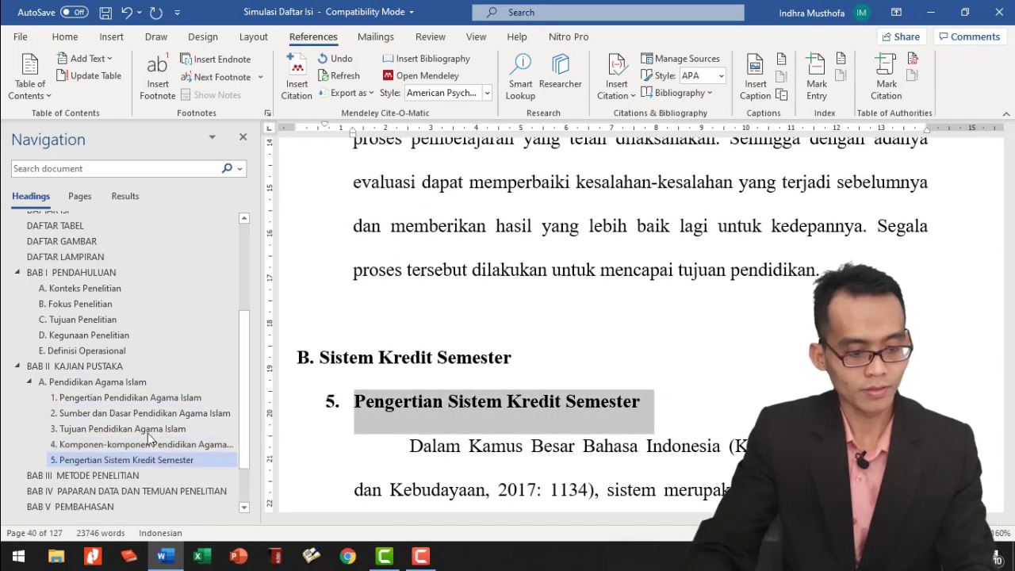
click(68, 382)
click(119, 460)
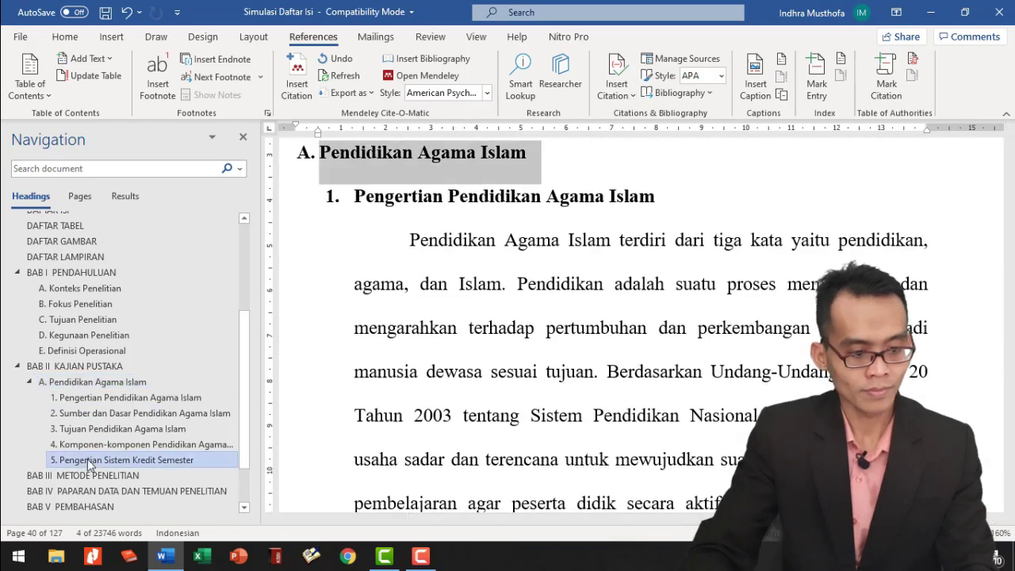
drag(321, 277, 626, 291)
key(ctrl+shift+v)
Restart the numbering of Pengertian Sistem Kredit Semester at 1
click(334, 324)
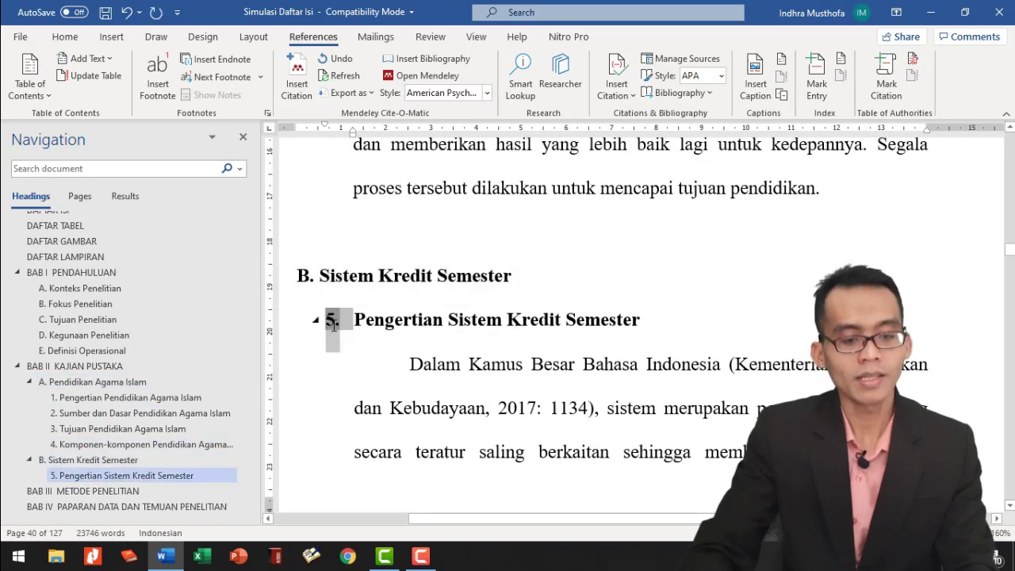
right_click(334, 324)
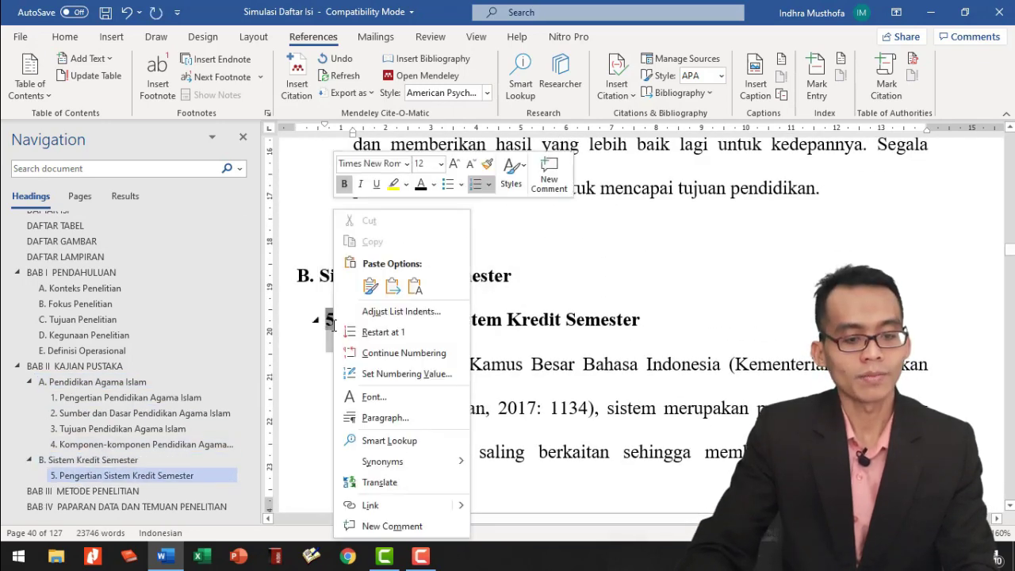
click(382, 333)
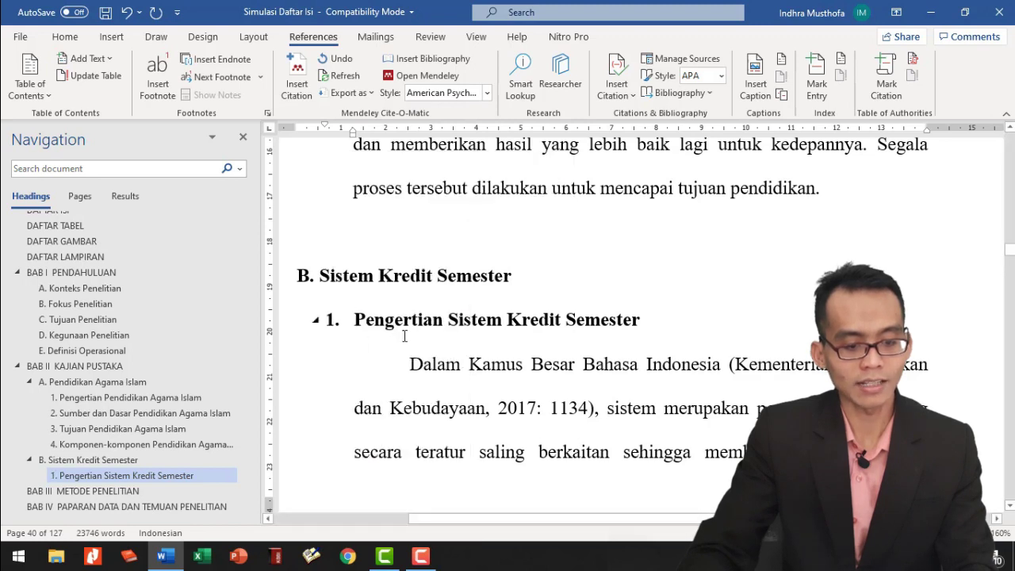
Copy the Level 3 format of 1. Pengertian Sistem Kredit Semester onto the title Landasan Hukum Sistem Kredit Semester
triple_click(647, 320)
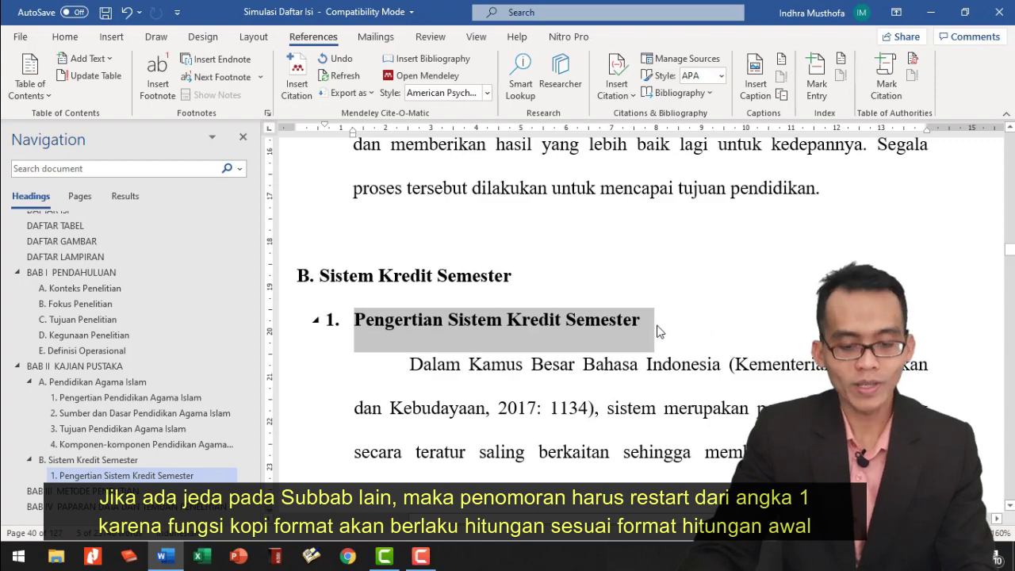
scroll(346, 384, down, 15)
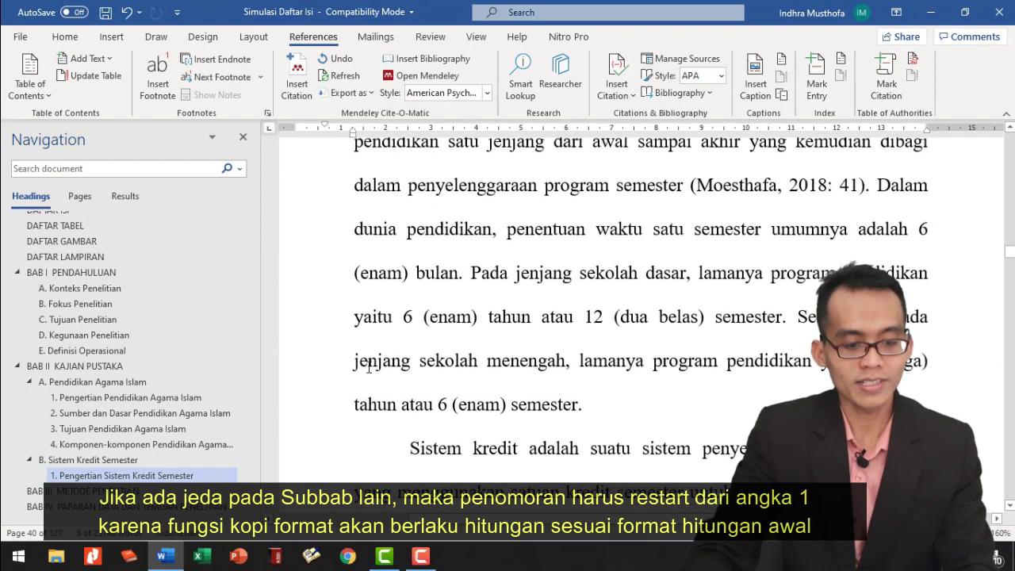
scroll(367, 359, down, 15)
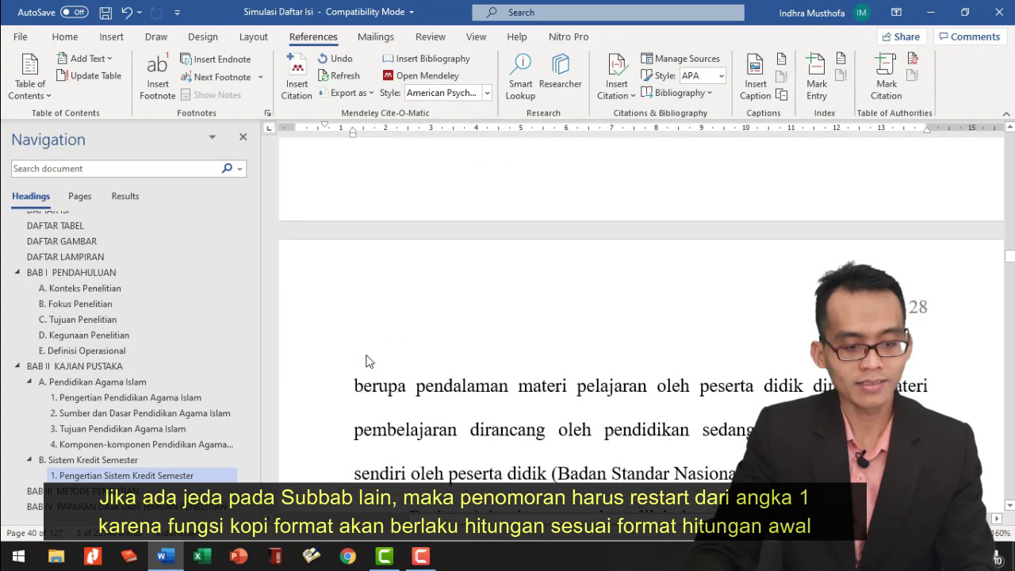
scroll(366, 357, up, 8)
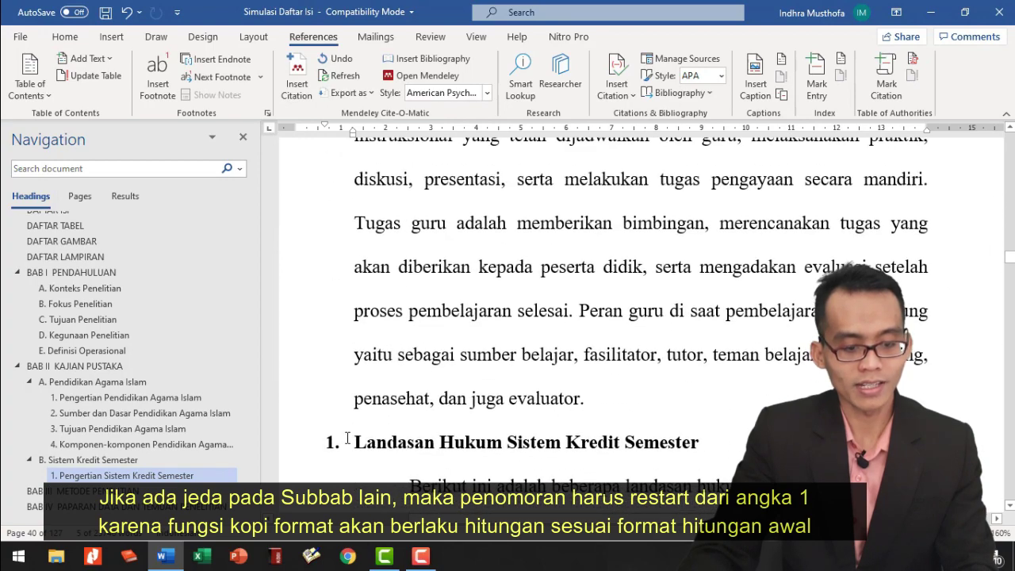
drag(360, 446, 722, 440)
key(ctrl+shift+v)
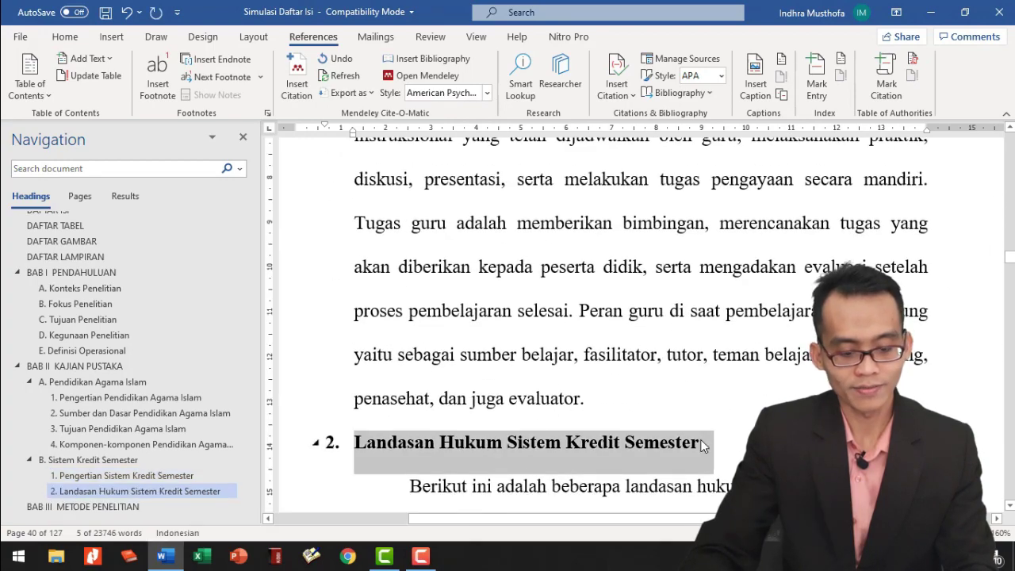
Apply the copied Level 3 format to the title Prinsip Penyelenggaraan Sistem Kredit Semester
scroll(436, 418, down, 5)
scroll(436, 419, down, 15)
scroll(352, 344, up, 8)
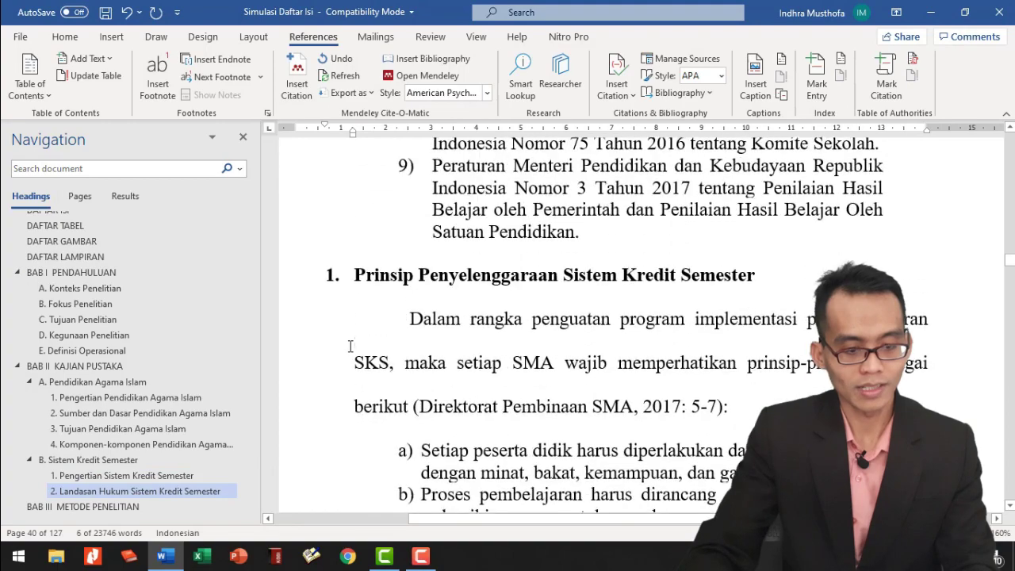
drag(354, 280, 757, 291)
key(ctrl+shift+v)
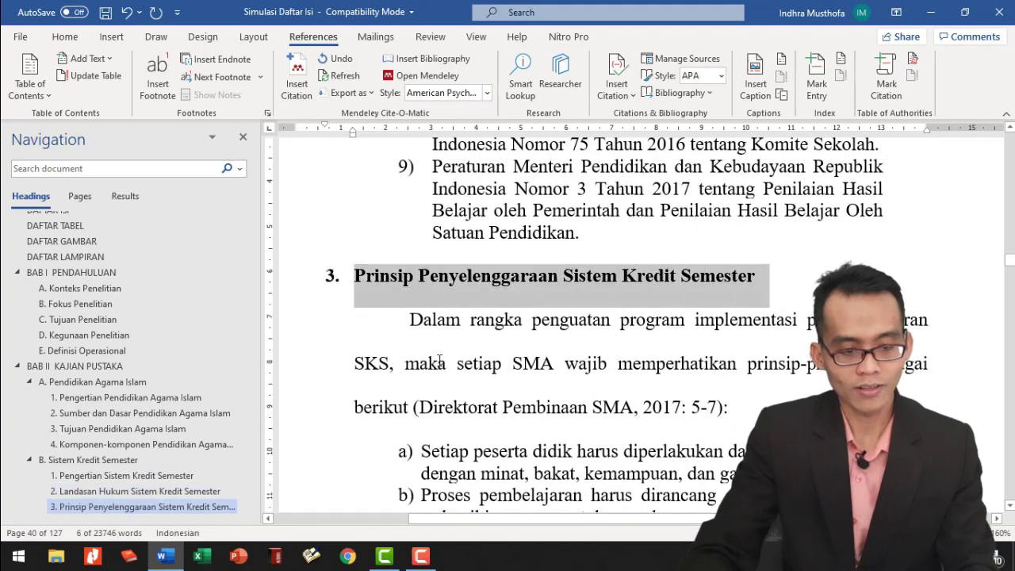
Apply the copied Level 3 format to the title Mekanisme Penyelenggaraan Sistem Kredit Semester
scroll(400, 339, down, 15)
scroll(397, 336, down, 12)
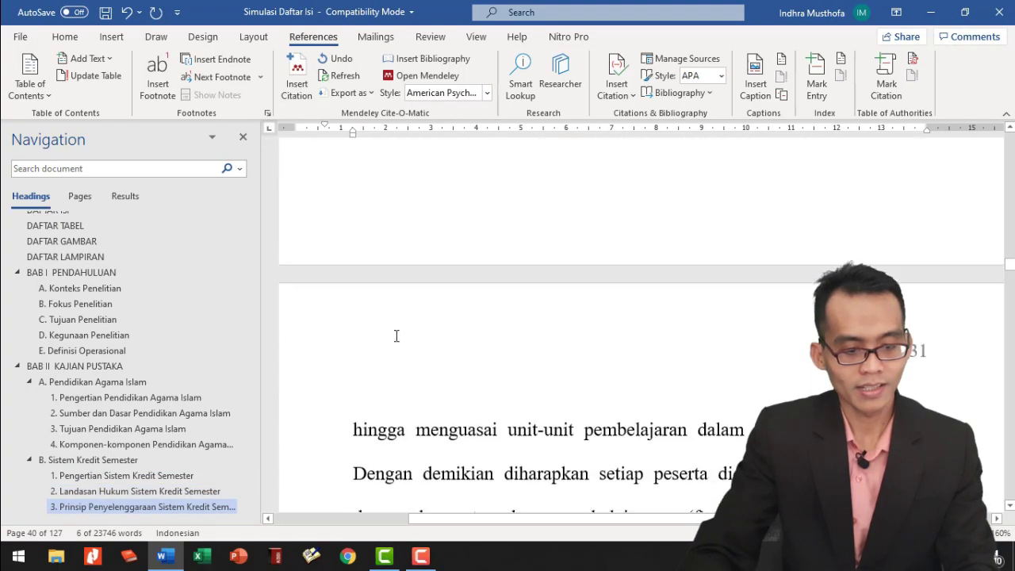
scroll(388, 333, up, 5)
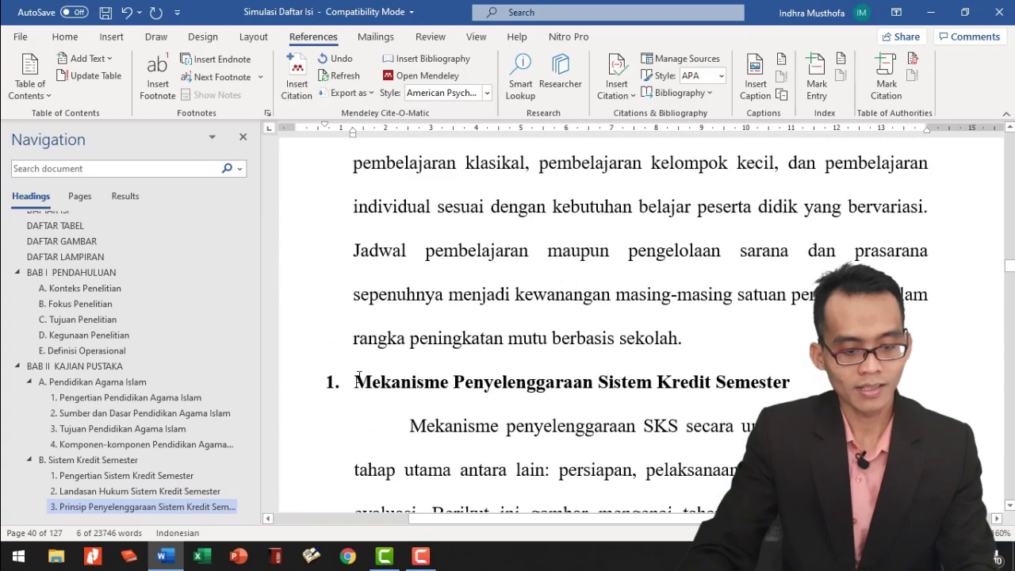
drag(354, 381, 789, 382)
key(ctrl+shift+v)
Apply the copied Level 3 format to the title beginning Layanan Utuh Pembelajaran in section B
scroll(400, 337, down, 15)
scroll(401, 337, down, 10)
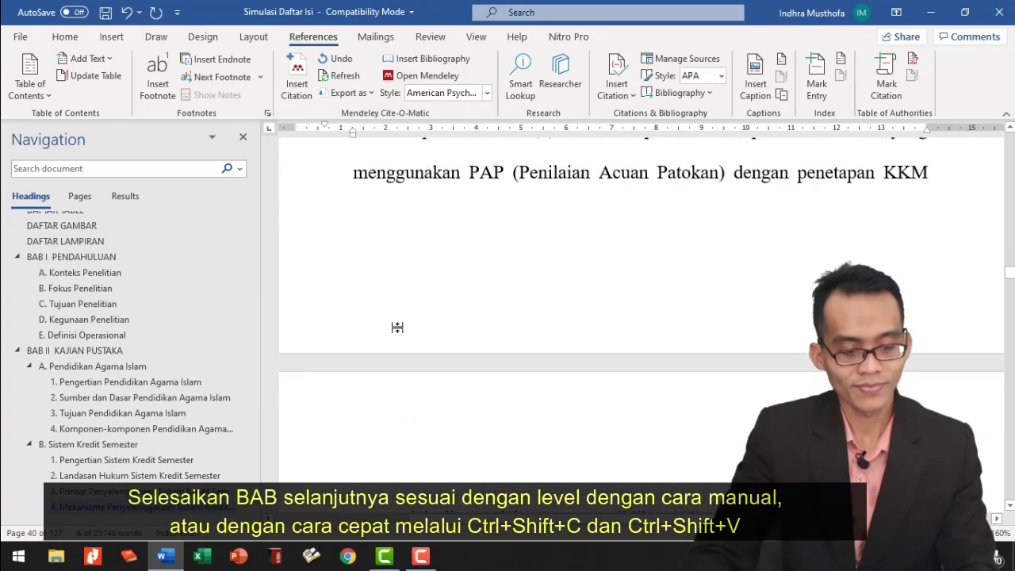
drag(357, 163, 794, 162)
key(ctrl+shift+v)
Apply the copied Level 3 format to Pengertian Perencanaan Pembelajaran and restart its numbering at 1
scroll(401, 318, down, 8)
scroll(398, 318, down, 3)
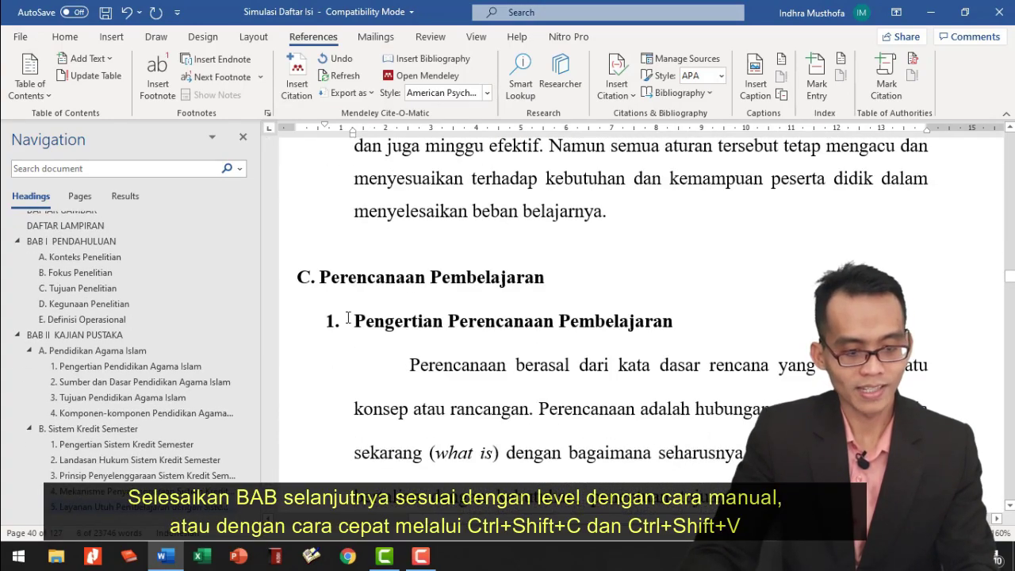
click(321, 322)
key(ctrl+shift+v)
right_click(329, 326)
click(381, 339)
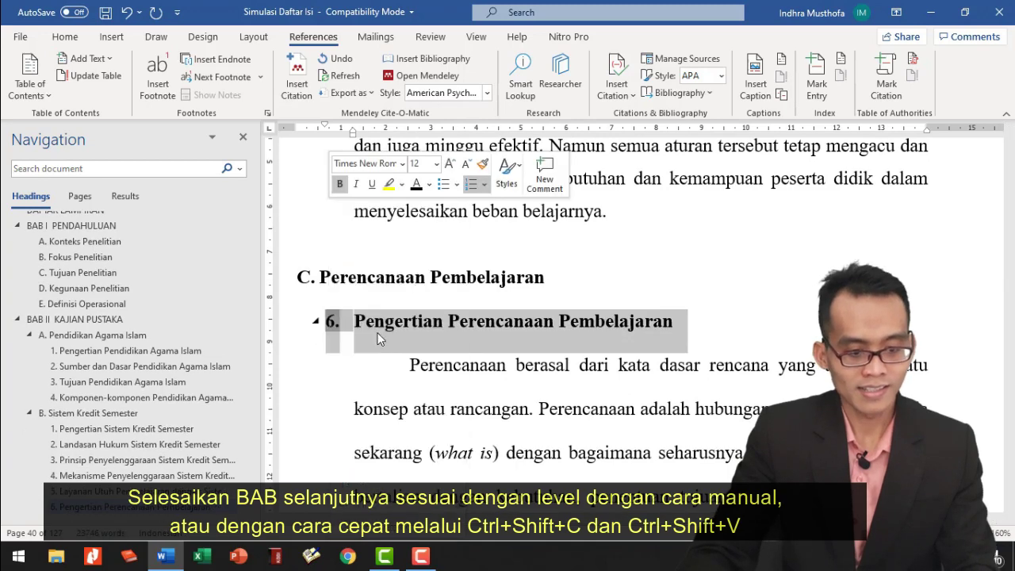
Copy the Level 2 format of B. Sistem Kredit Semester onto the subchapter title C. Perencanaan Pembelajaran
click(82, 416)
drag(594, 153, 320, 154)
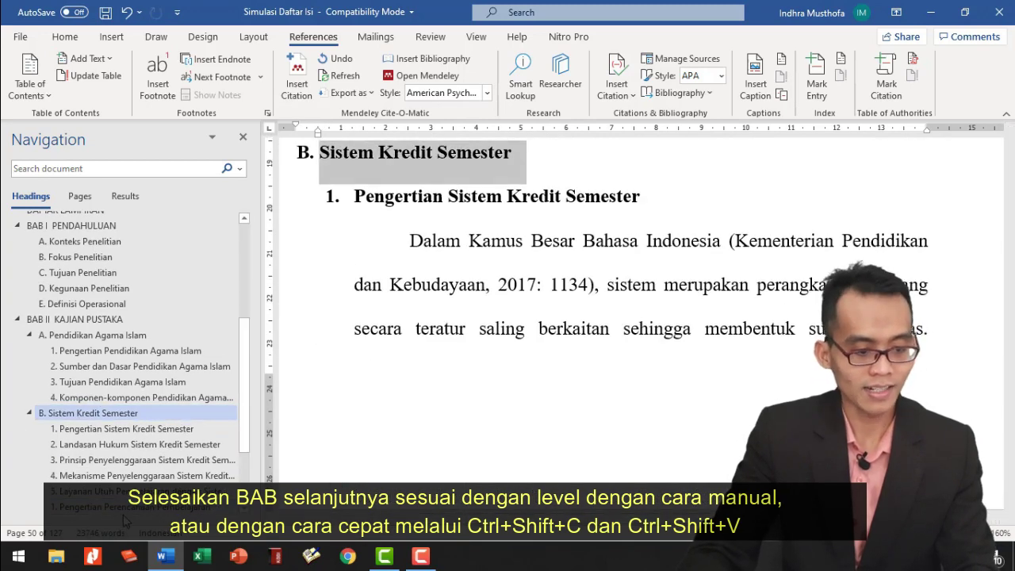
key(ctrl+shift+c)
click(130, 507)
scroll(344, 236, up, 3)
drag(321, 222, 616, 222)
key(ctrl+shift+v)
Copy the Level 3 format of 1. Pengertian Perencanaan Pembelajaran onto the title Fungsi Perencanaan Pembelajaran
click(355, 264)
drag(356, 264, 699, 288)
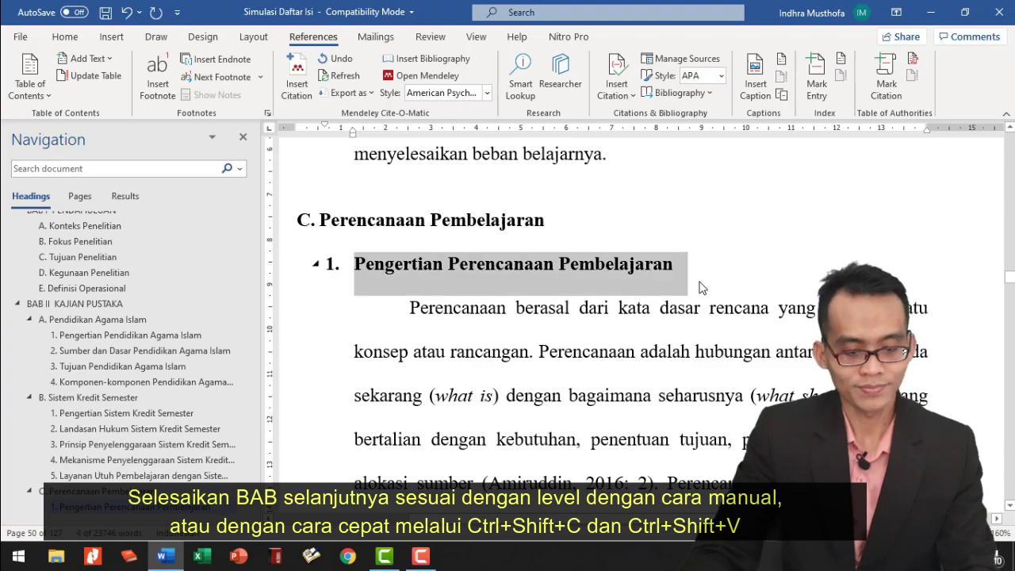
key(ctrl+shift+c)
scroll(388, 386, down, 14)
drag(354, 207, 754, 196)
key(ctrl+shift+v)
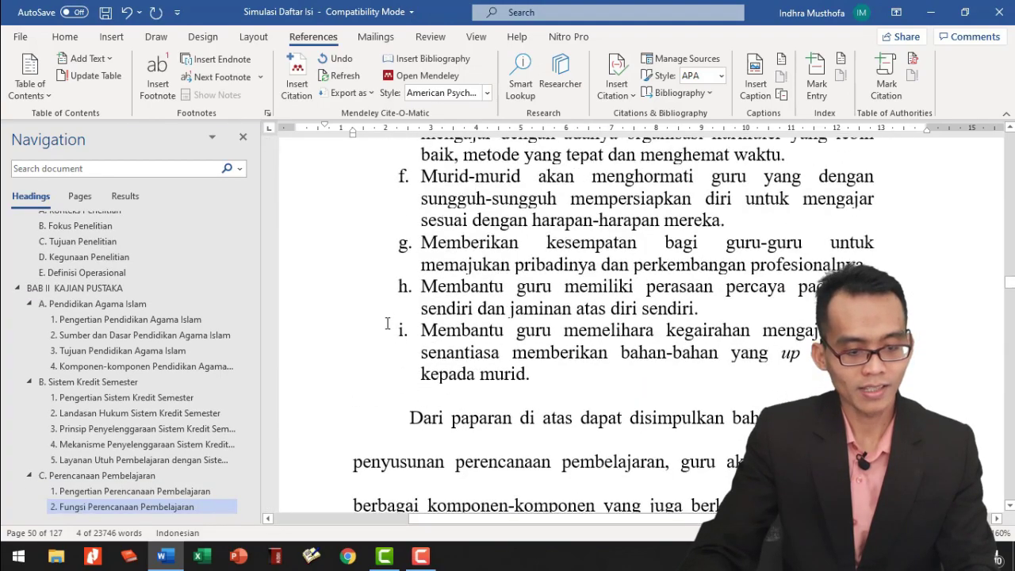
Apply the copied Level 3 format to Jenis-jenis Perencanaan Pembelajaran and to the title beginning Langkah-langkah Penyusunan in section C
scroll(389, 310, down, 15)
drag(355, 409, 712, 397)
key(ctrl+shift+v)
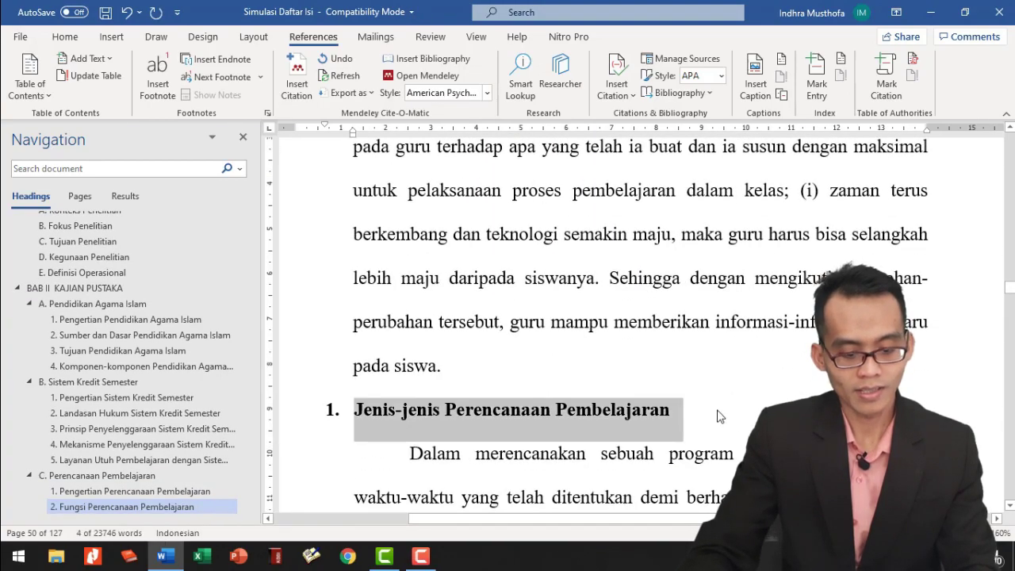
scroll(369, 356, down, 12)
drag(355, 327, 826, 328)
key(ctrl+shift+v)
Apply the copied Level 3 format to Pengertian Sistem Penilaian and restart its numbering at 1
scroll(428, 396, down, 15)
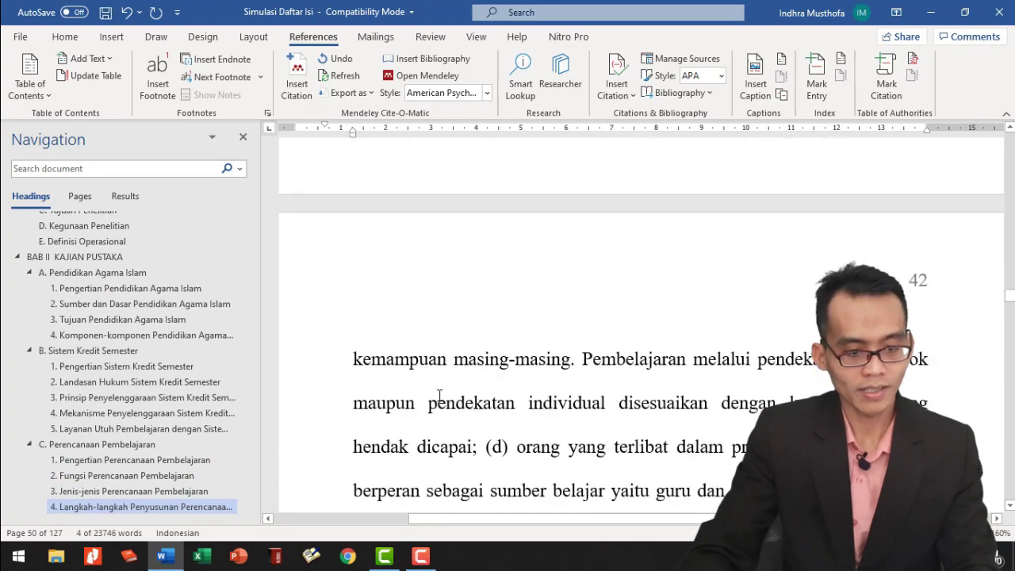
drag(355, 359, 650, 354)
key(ctrl+shift+v)
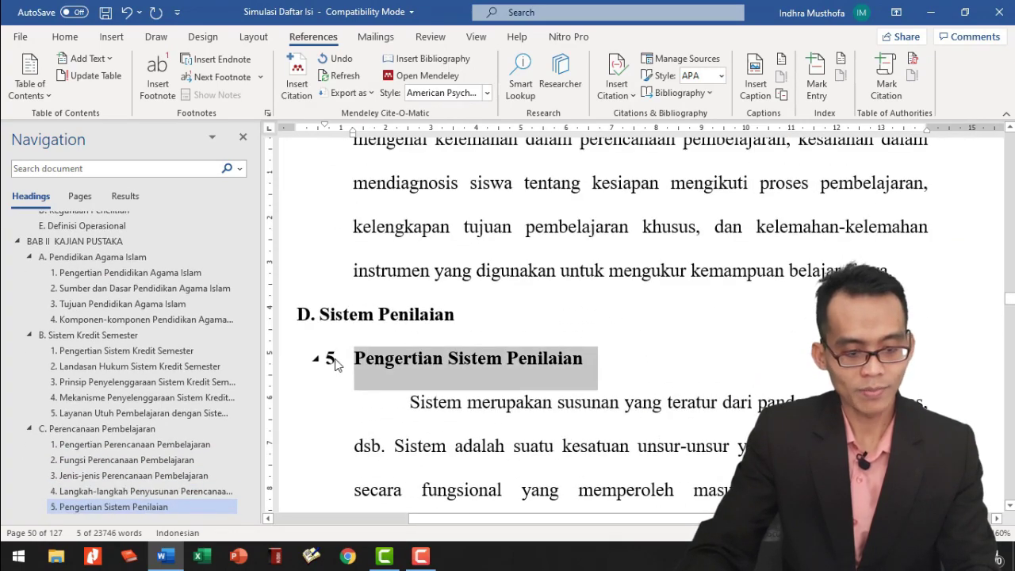
right_click(335, 359)
click(381, 152)
Copy the Level 2 format of C. Perencanaan Pembelajaran onto the subchapter title D. Sistem Penilaian
click(109, 430)
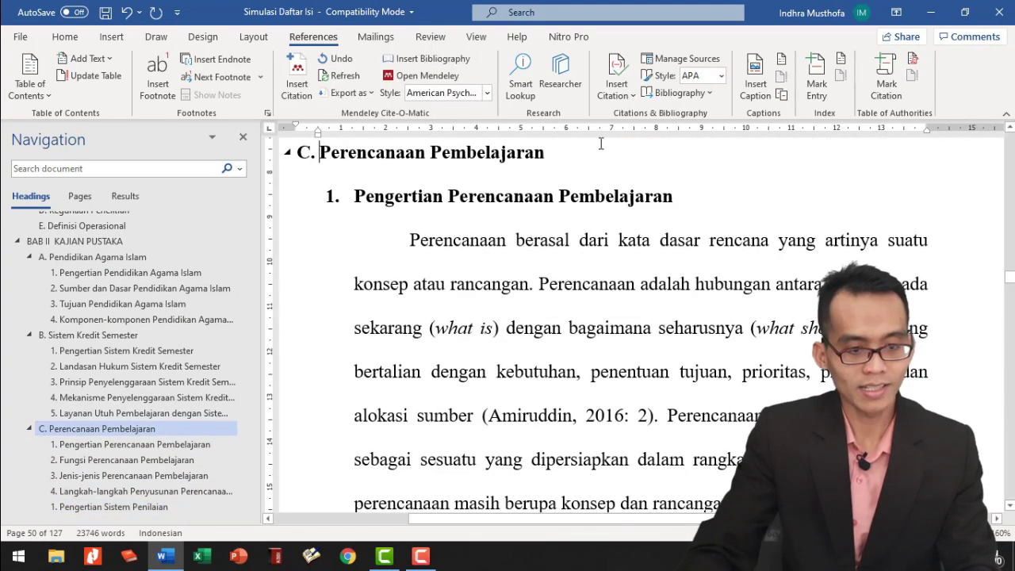
drag(604, 157, 325, 154)
scroll(109, 402, down, 3)
click(110, 398)
scroll(355, 244, up, 2)
drag(319, 274, 551, 290)
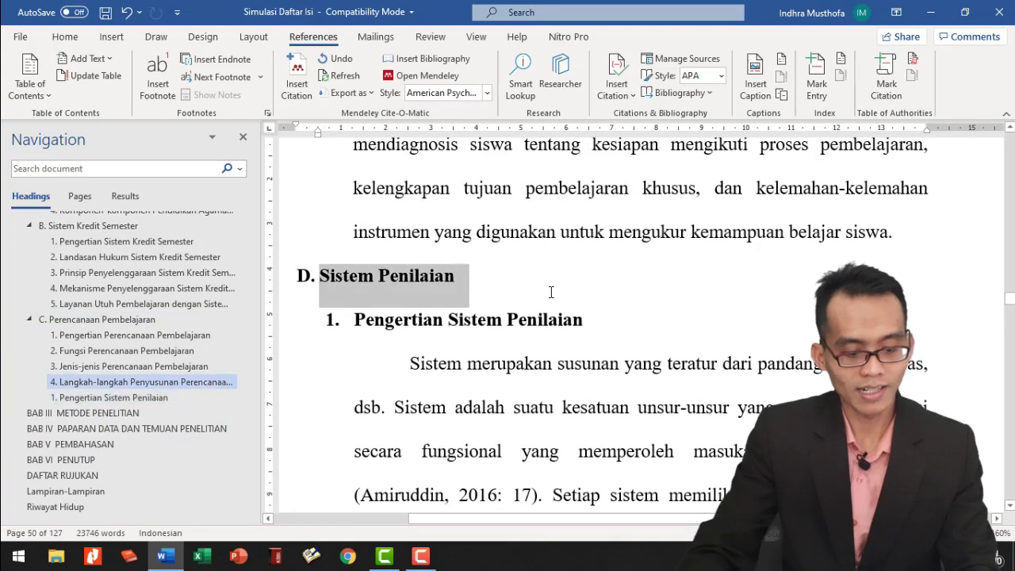
key(ctrl+shift+v)
Copy the Level 3 format of 1. Pengertian Sistem Penilaian onto the title Tujuan Penilaian
drag(355, 318, 574, 336)
scroll(362, 407, down, 5)
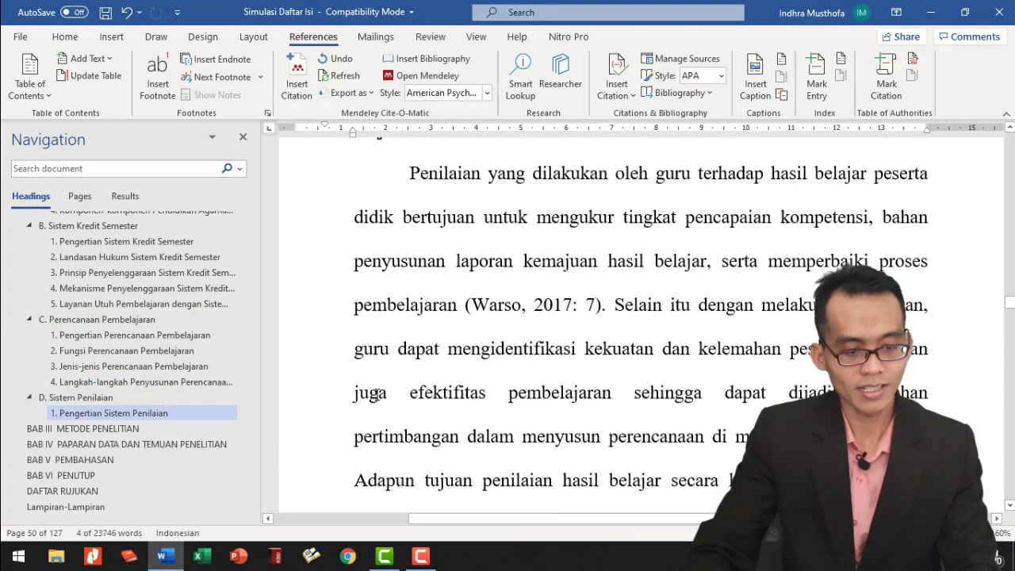
scroll(476, 357, up, 3)
drag(354, 356, 610, 356)
key(ctrl+shift+v)
Give the title Sasaran Penilaian in section D the same Level 3 format
scroll(341, 429, down, 5)
scroll(377, 388, down, 5)
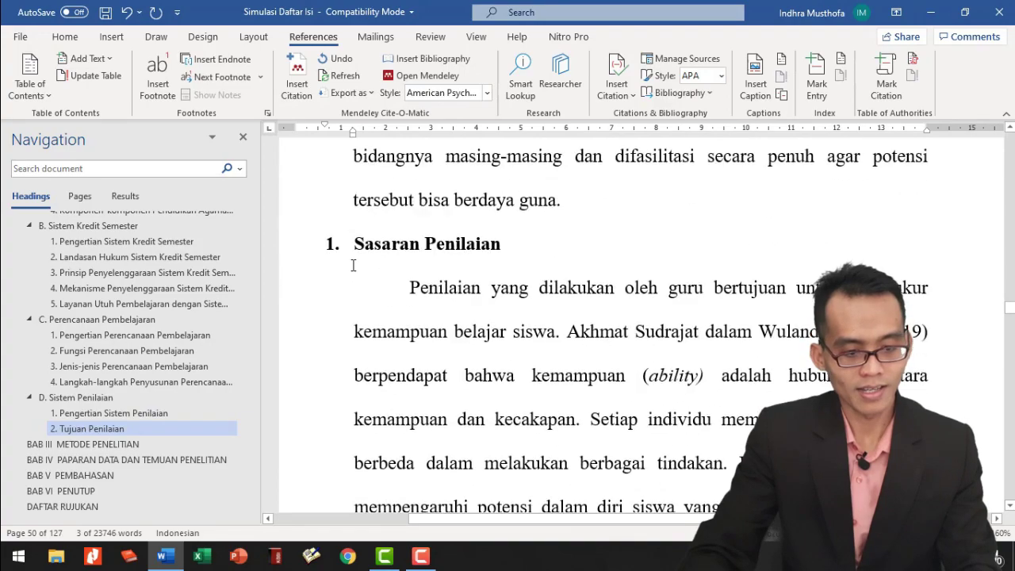
drag(354, 265, 576, 243)
key(ctrl+alt+3)
Give the title Jenis-jenis Penilaian in section D the same Level 3 format
scroll(375, 324, down, 12)
scroll(389, 342, down, 20)
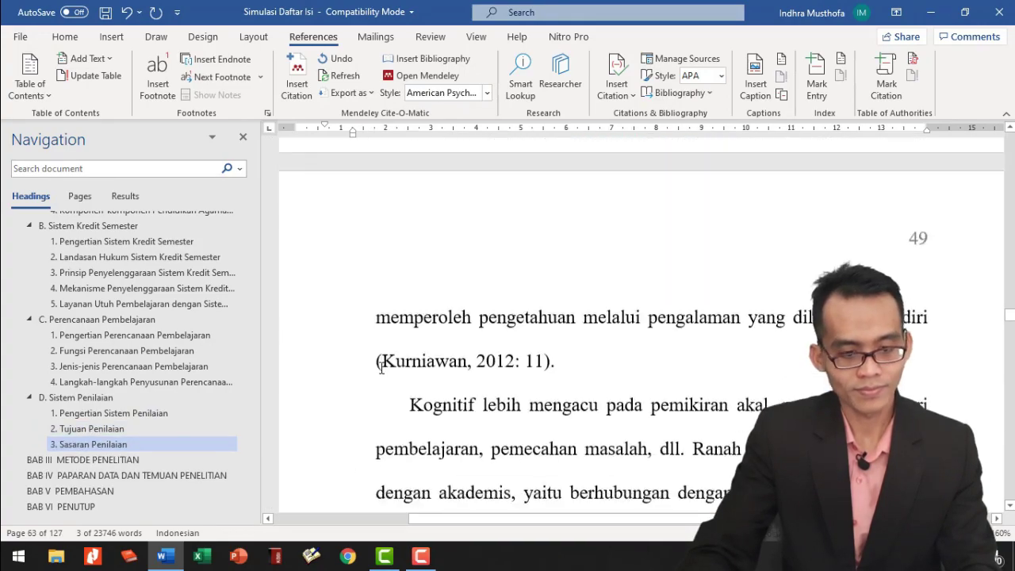
drag(354, 217, 675, 215)
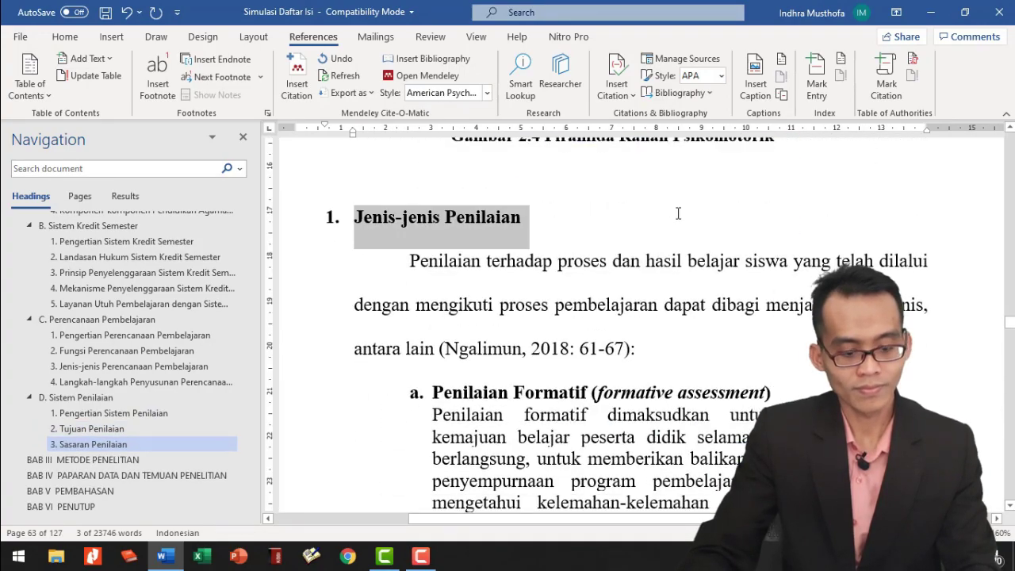
key(ctrl+alt+3)
Collapse subchapters A to D of BAB II in the heading outline and go to BAB III METODE PENELITIAN
scroll(449, 290, down, 15)
click(32, 474)
scroll(63, 397, up, 5)
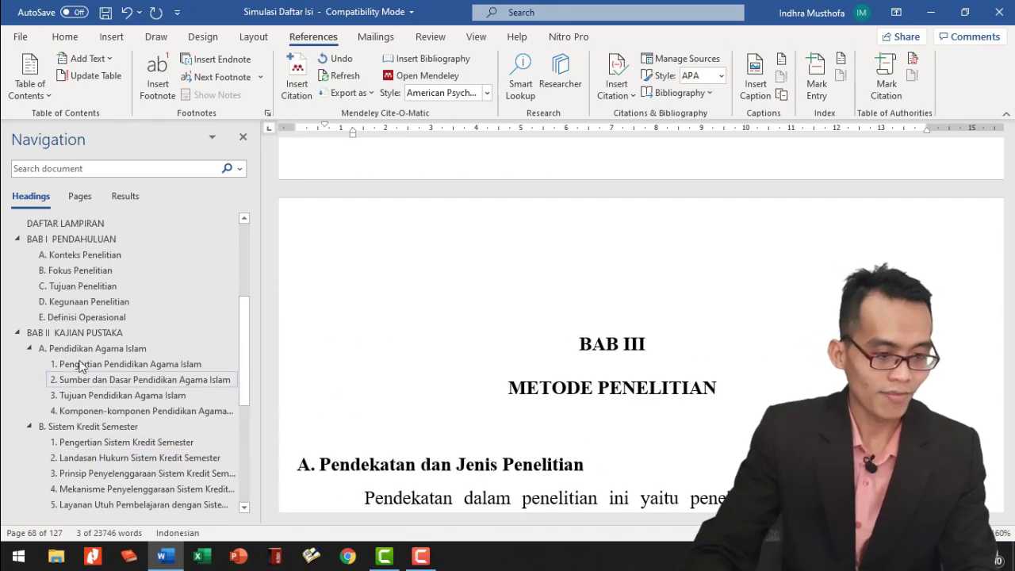
scroll(48, 333, down, 2)
click(29, 270)
click(31, 285)
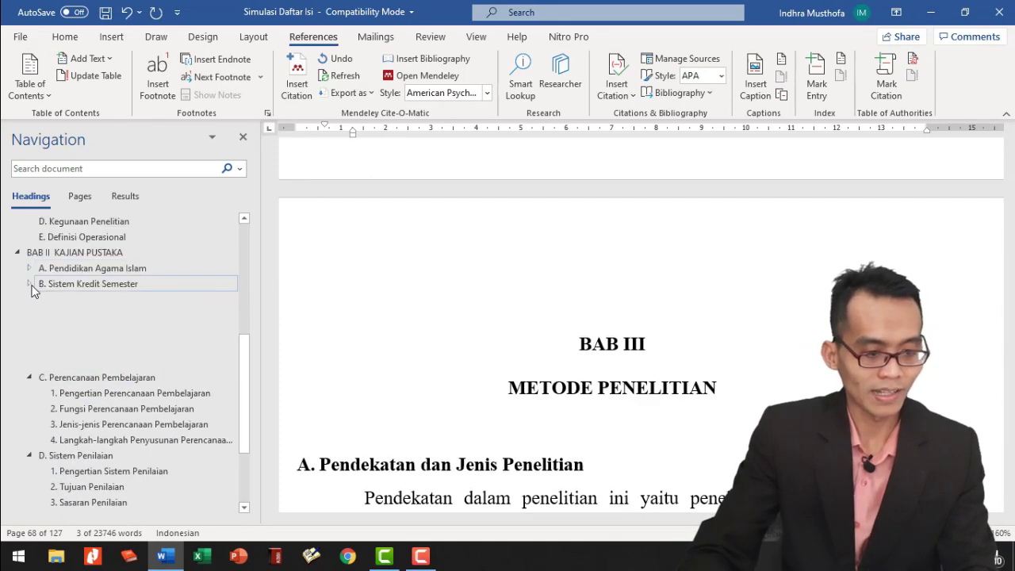
click(30, 299)
click(30, 337)
click(50, 411)
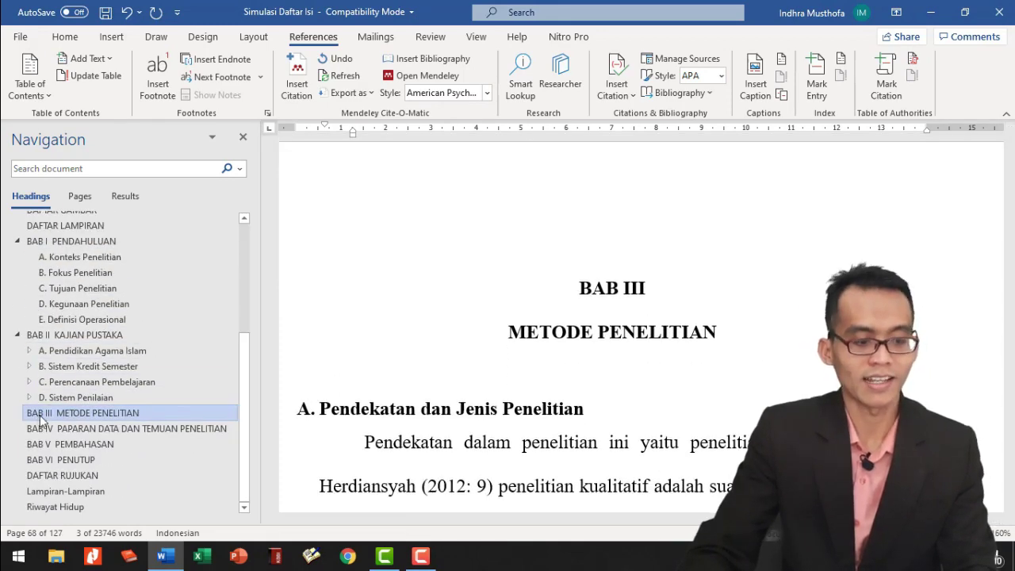
Set the BAB III title A. Pendekatan dan Jenis Penelitian to Level 2
triple_click(444, 272)
click(103, 59)
click(111, 119)
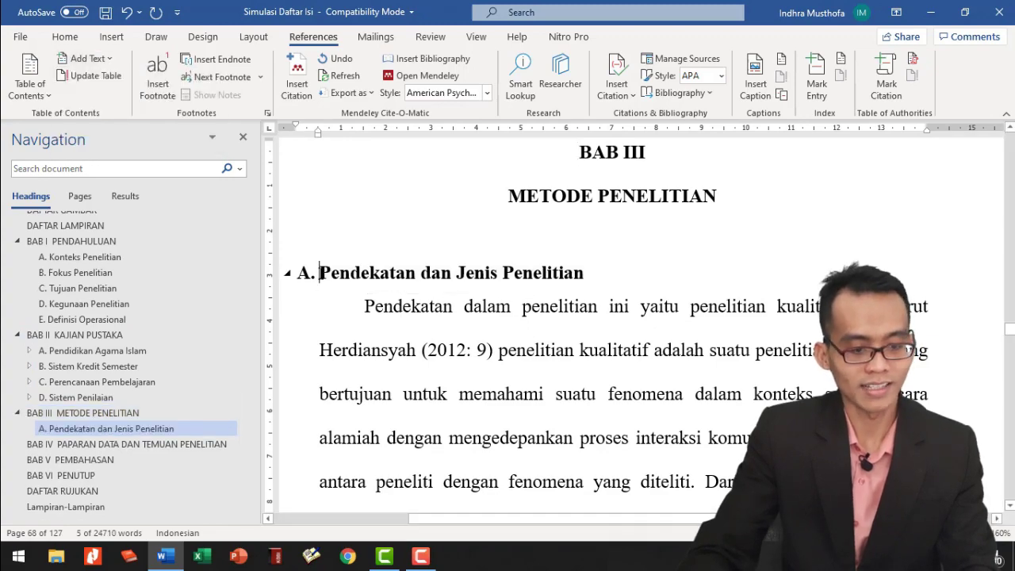
Set the BAB III title B. Kehadiran Peneliti to Level 2
scroll(297, 403, down, 3)
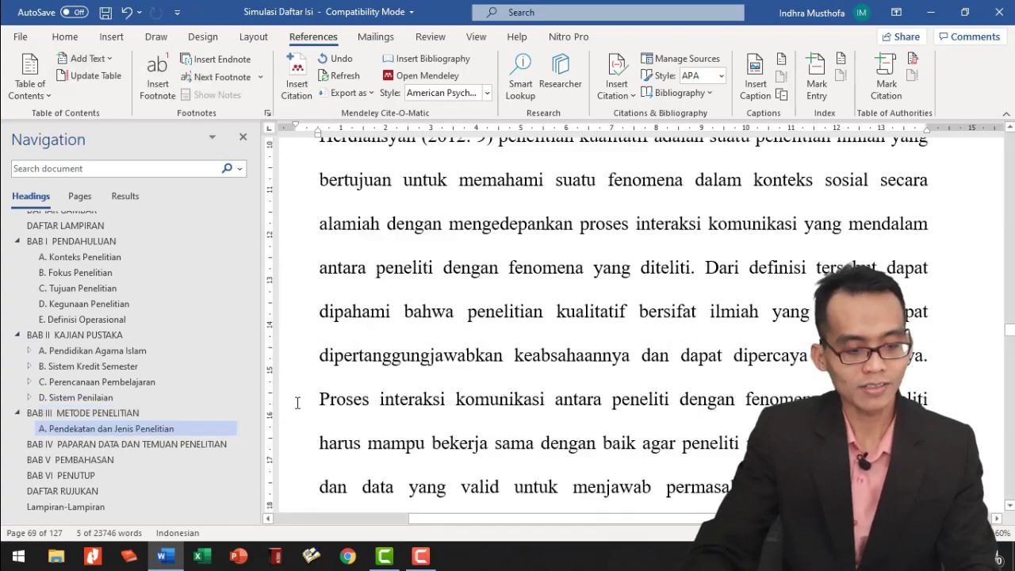
scroll(298, 403, down, 8)
drag(320, 302, 480, 303)
click(104, 59)
click(111, 119)
Set the BAB III title C. Lokasi Penelitian to Level 2
scroll(404, 352, down, 10)
click(319, 268)
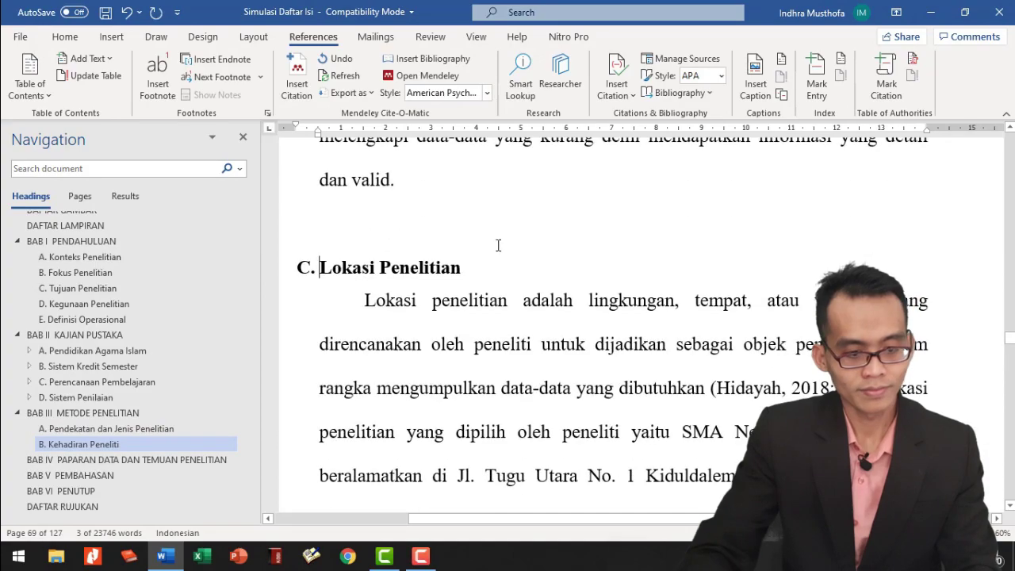
drag(319, 268, 509, 263)
click(103, 59)
click(111, 119)
Set the BAB III title D. Sumber Data to Level 2
scroll(390, 356, down, 10)
scroll(389, 325, up, 2)
drag(320, 240, 435, 240)
click(103, 59)
click(112, 119)
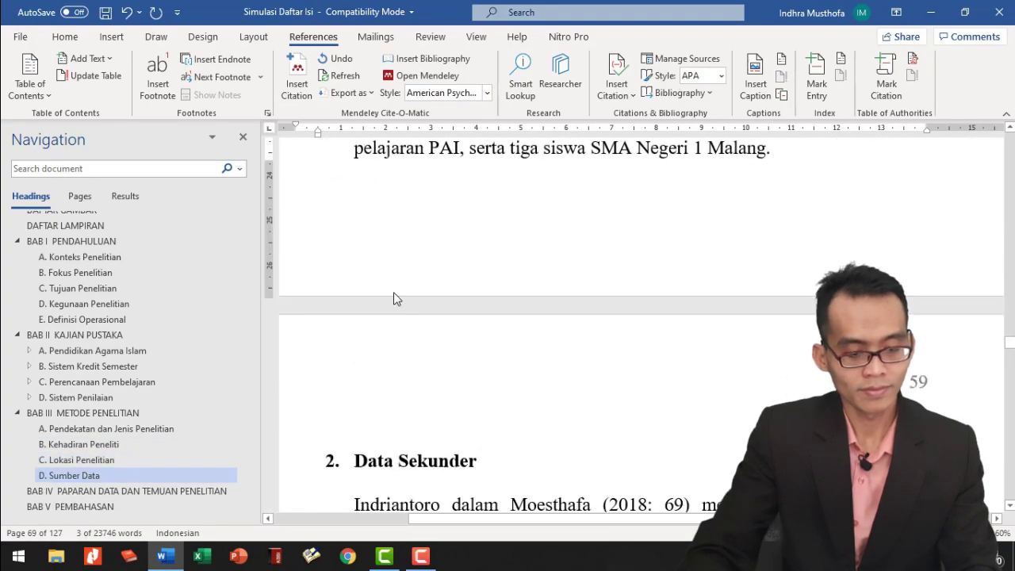
Set the BAB III title E. Teknik Pengumpulan Data to Level 2
scroll(397, 298, up, 10)
scroll(396, 301, down, 13)
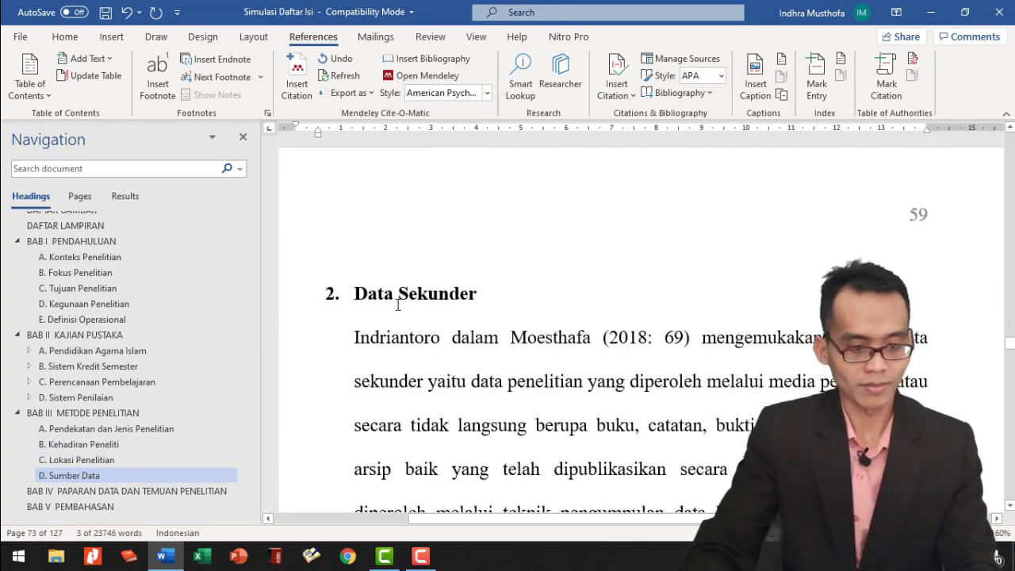
scroll(398, 305, down, 6)
scroll(341, 303, down, 6)
scroll(341, 291, up, 7)
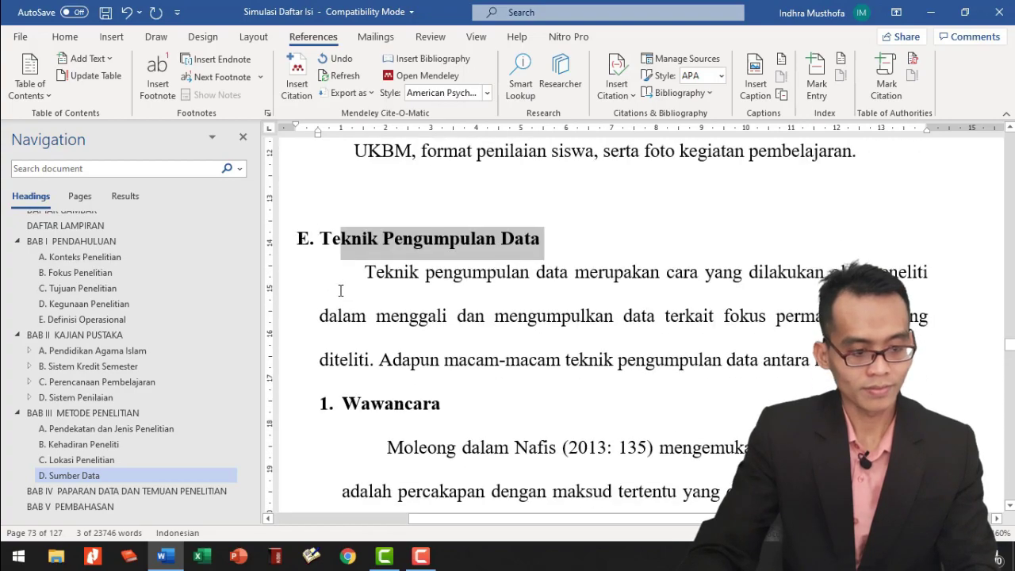
drag(320, 239, 567, 208)
click(103, 59)
click(111, 119)
Set the BAB III title F. Teknik Analisis Data to Level 2
scroll(372, 318, down, 20)
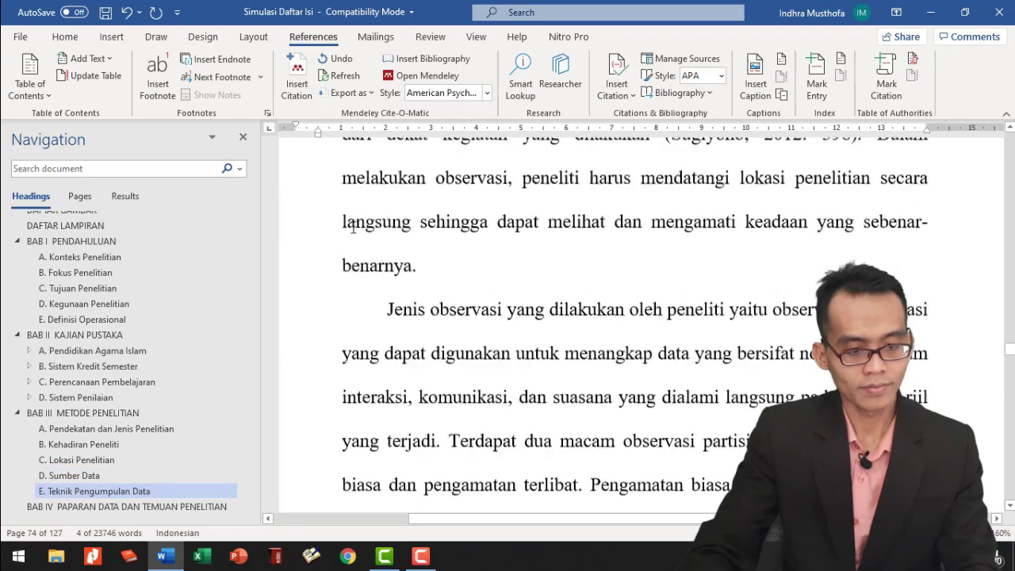
scroll(355, 234, down, 2)
drag(320, 294, 503, 297)
click(103, 59)
click(111, 119)
Set the BAB III title G. Pengecekan Keabsahan Data to Level 2
scroll(347, 288, down, 20)
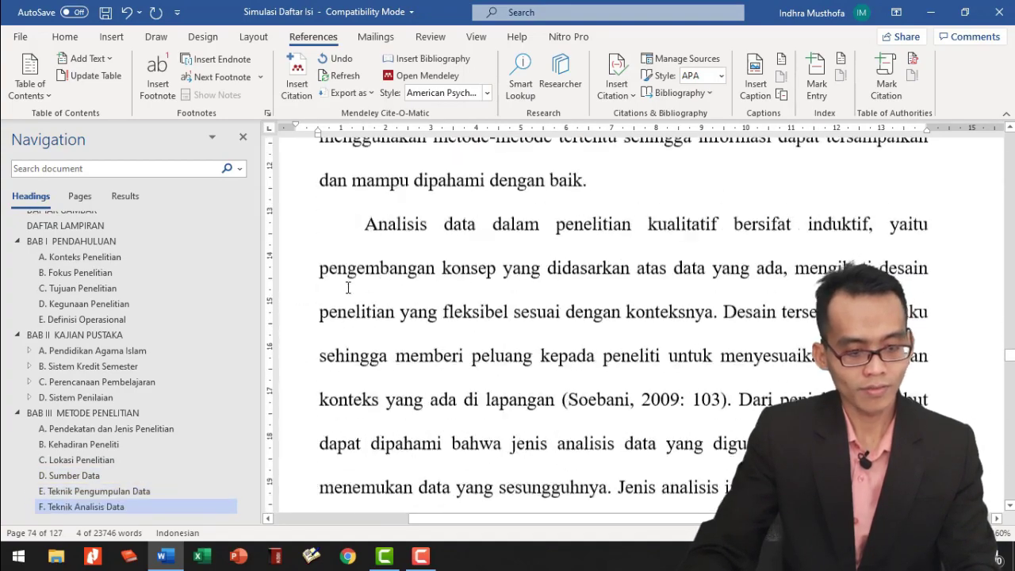
scroll(349, 266, down, 20)
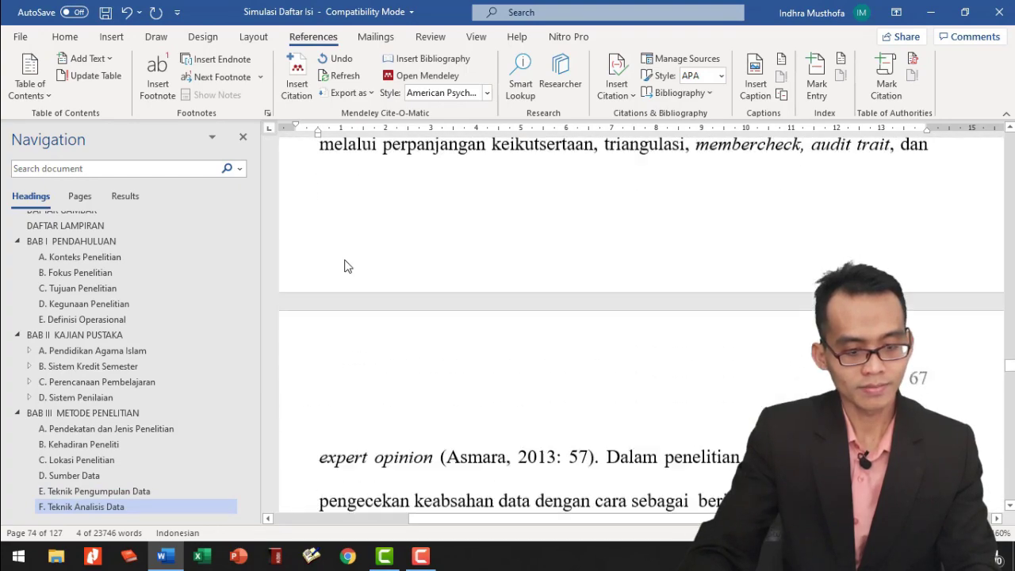
scroll(344, 265, up, 2)
drag(320, 209, 608, 199)
click(104, 58)
click(111, 119)
Collapse BAB III in the heading outline and go to BAB IV PAPARAN DATA DAN TEMUAN PENELITIAN
scroll(466, 276, down, 15)
scroll(460, 270, down, 20)
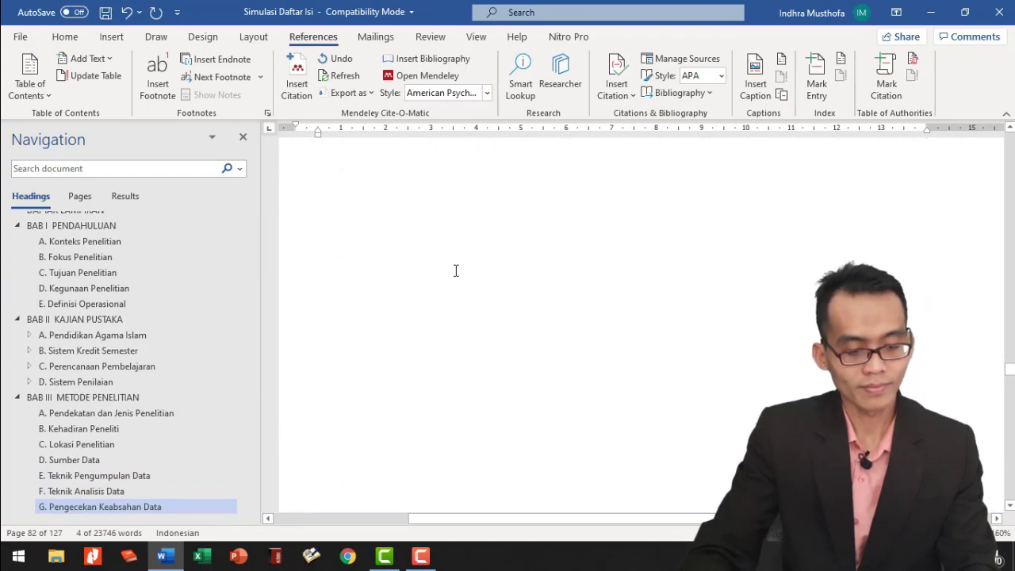
click(16, 382)
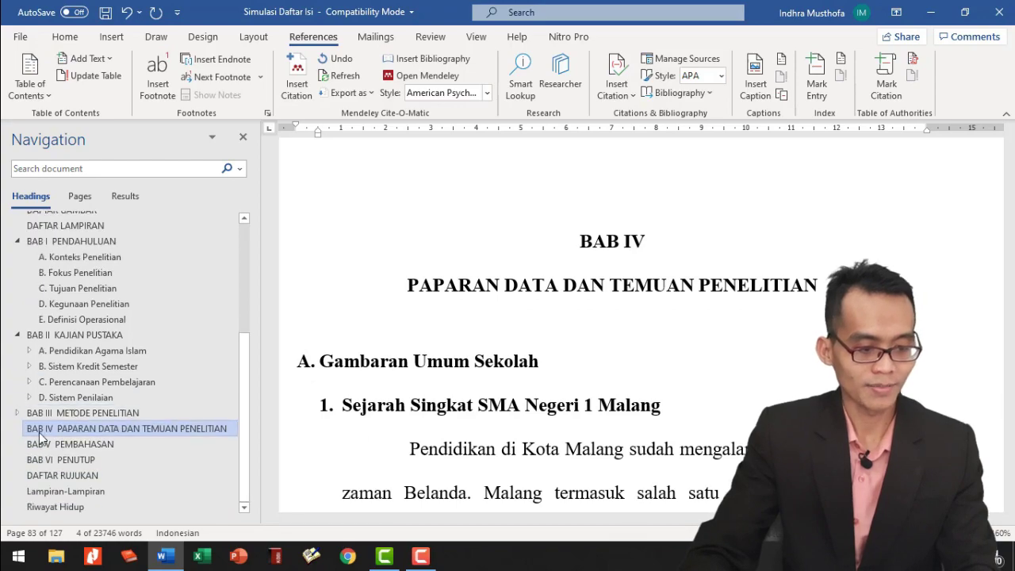
Set the BAB IV title A. Gambaran Umum Sekolah to Level 2
scroll(460, 256, down, 2)
drag(320, 272, 566, 281)
click(103, 59)
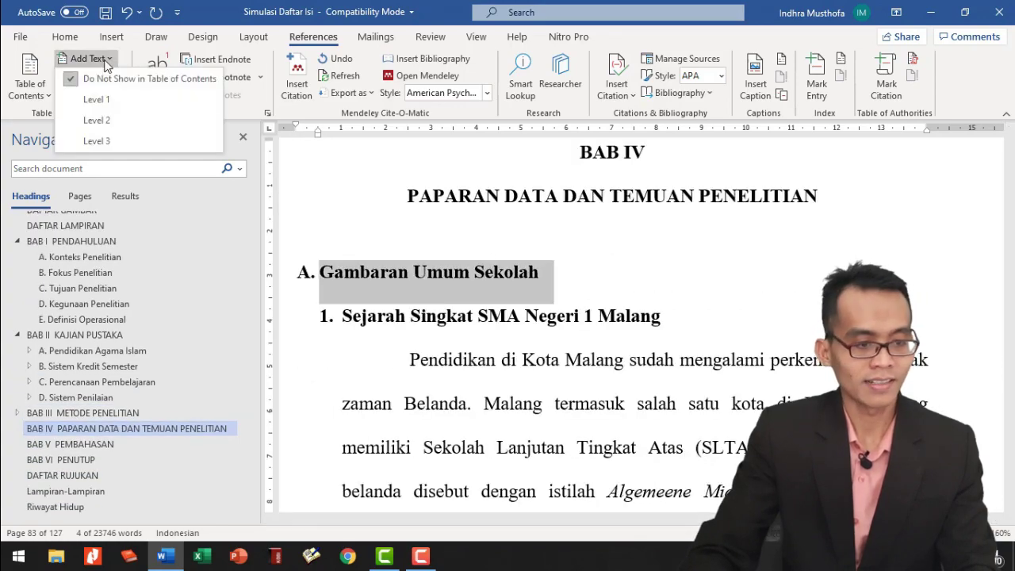
click(115, 117)
Set the two-line BAB IV title B. Perencanaan Pembelajaran Pendidikan Agama Islam to Level 2
scroll(320, 310, down, 5)
scroll(320, 310, down, 20)
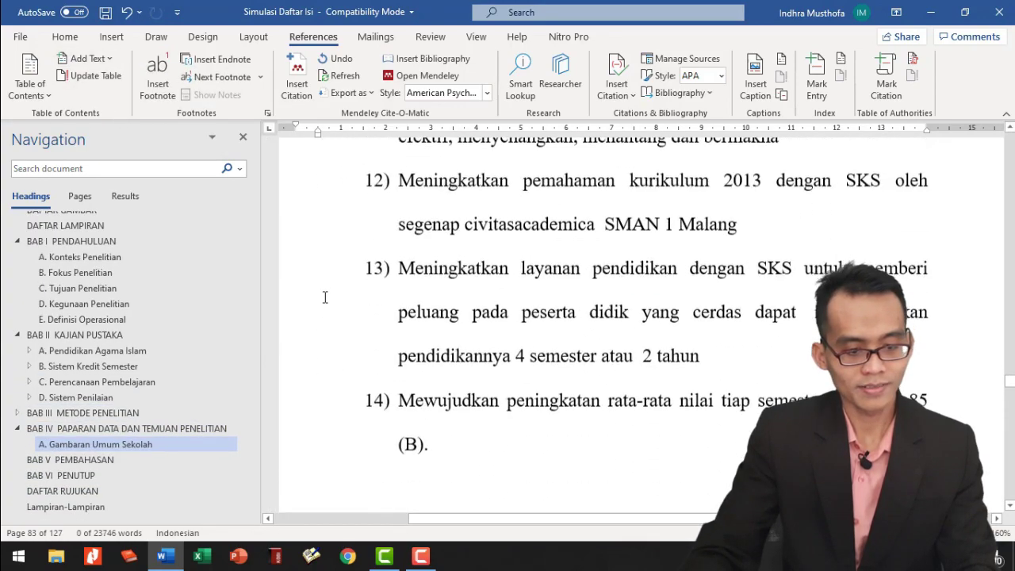
scroll(369, 274, down, 15)
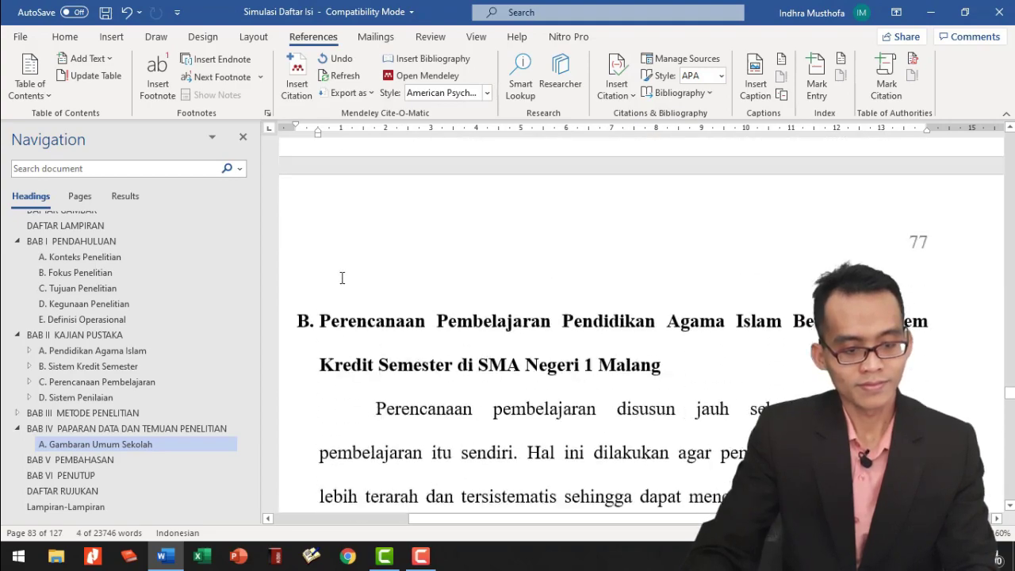
triple_click(349, 233)
key(ctrl+alt+2)
Set the two-line BAB IV title C. Penerapan Pembelajaran Pendidikan Agama Islam to Level 2
scroll(417, 298, down, 15)
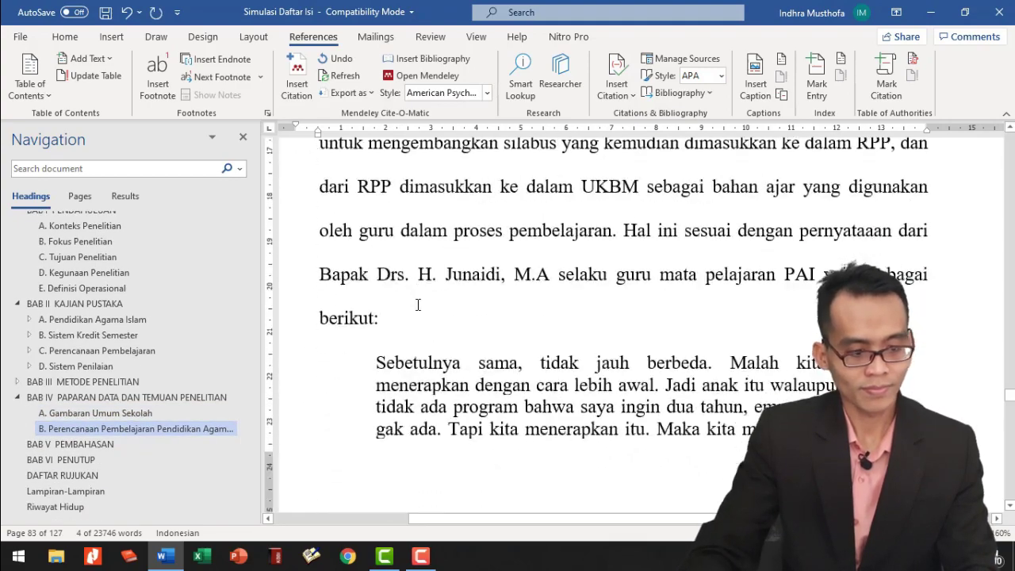
scroll(417, 299, up, 1)
triple_click(361, 394)
key(ctrl+alt+2)
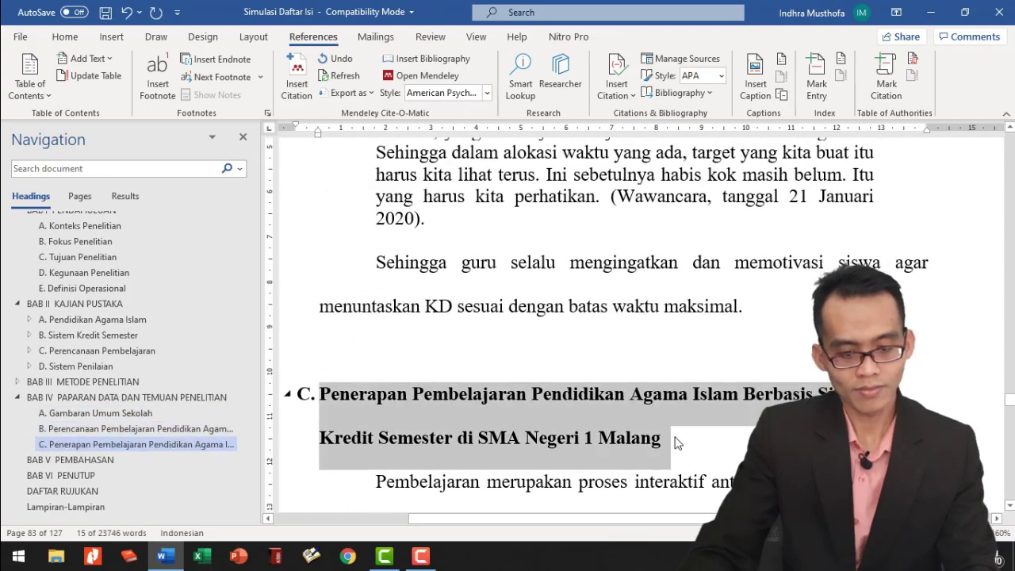
Give the two-line BAB IV title D. Sistem Penilaian Terhadap Siswa the same Level 2 format
scroll(333, 349, down, 12)
scroll(330, 351, down, 15)
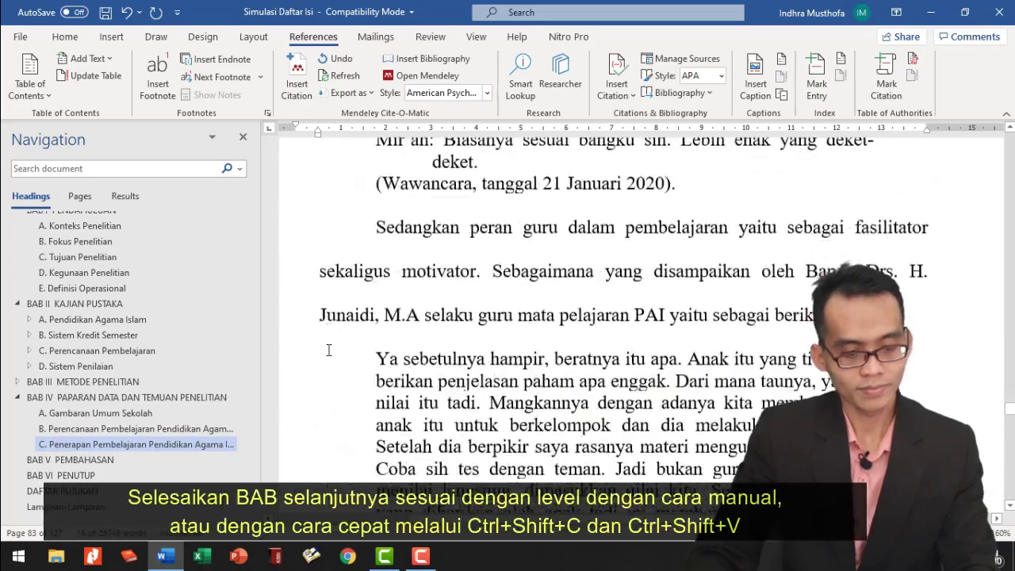
scroll(333, 353, down, 5)
triple_click(341, 230)
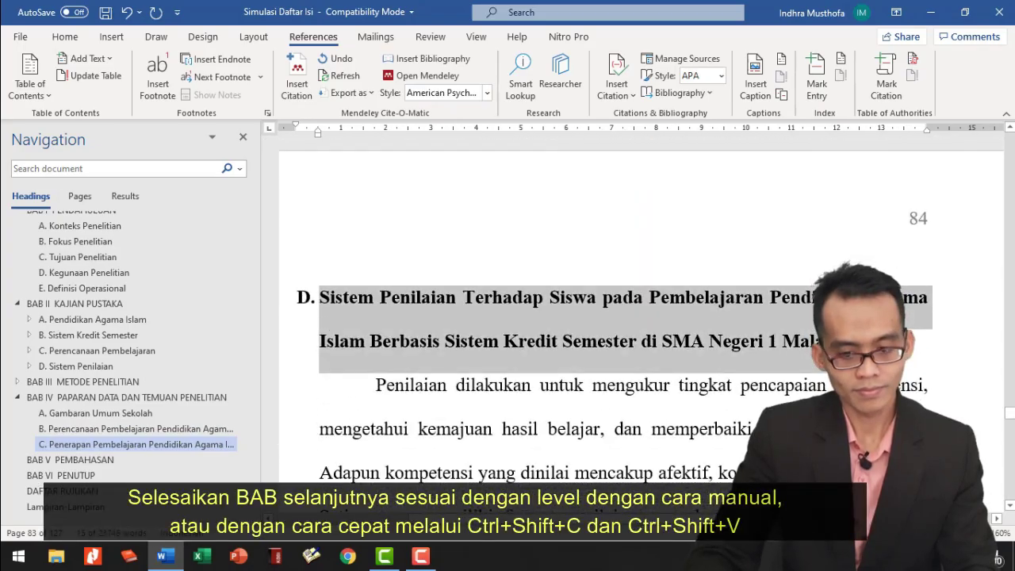
key(ctrl+shift+v)
Collapse BAB IV in the heading outline and go to BAB V PEMBAHASAN
scroll(411, 334, down, 10)
scroll(409, 334, down, 20)
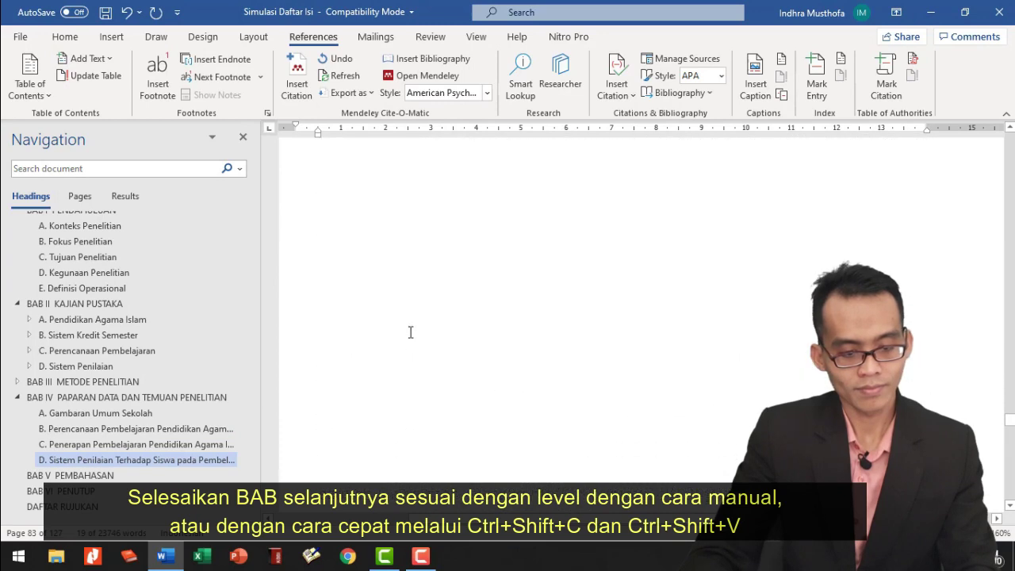
click(17, 398)
click(107, 444)
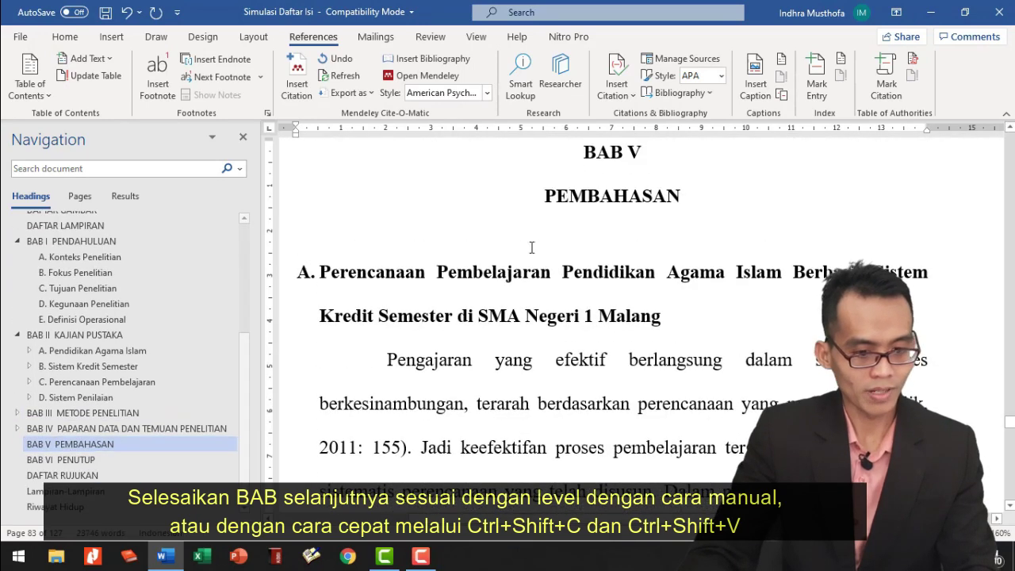
Set the BAB V title A. Perencanaan Pembelajaran Pendidikan Agama Islam to Level 2
click(320, 272)
click(106, 60)
click(113, 89)
click(106, 59)
click(110, 121)
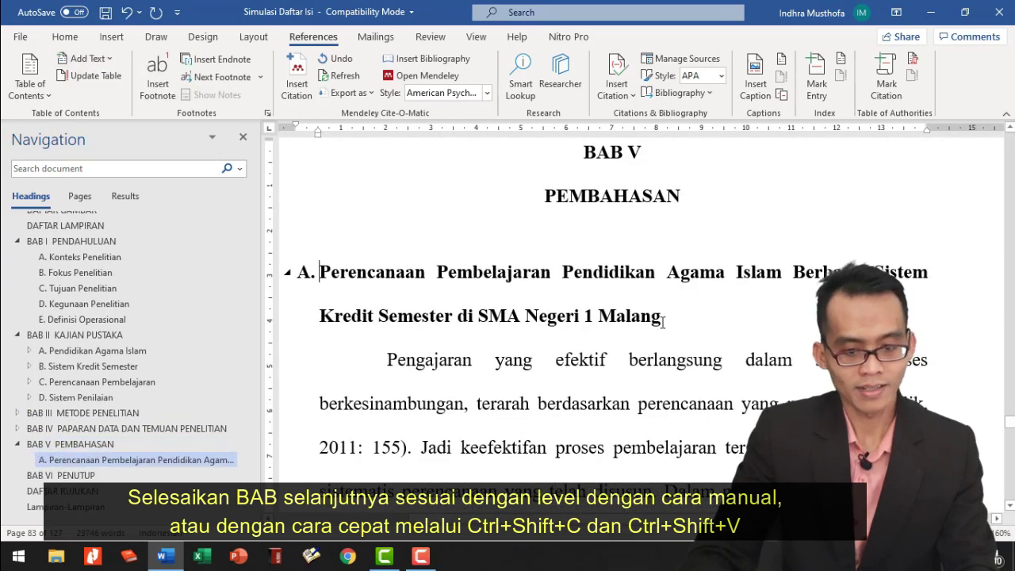
Copy the Level 2 format of BAB V title A onto title B. Penerapan Pembelajaran Pendidikan Agama Islam
drag(663, 321, 320, 274)
scroll(398, 410, down, 5)
scroll(421, 381, down, 20)
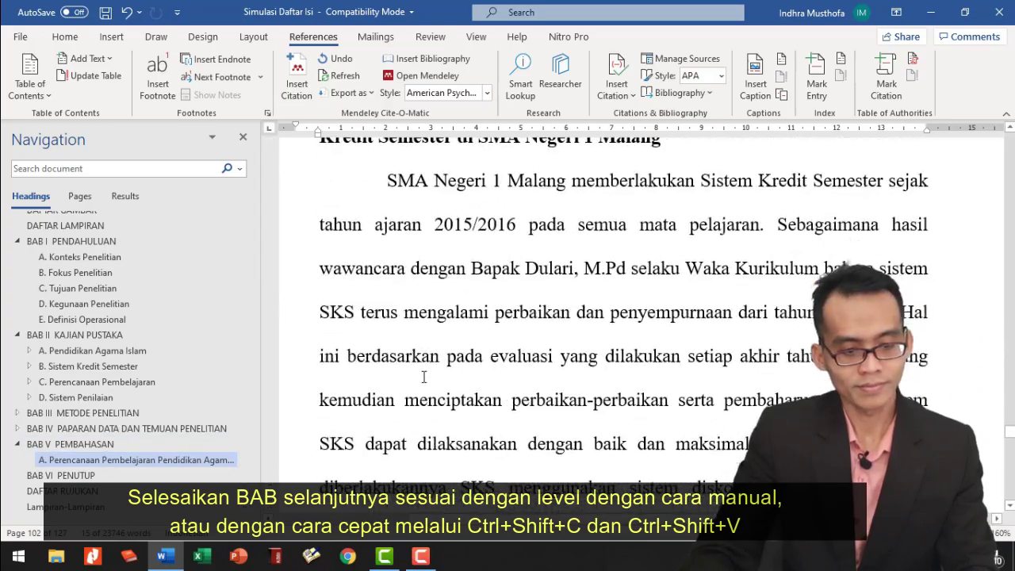
scroll(422, 376, up, 3)
drag(321, 427, 665, 471)
key(ctrl+shift+v)
Apply the copied Level 2 format to the BAB V title C. Sistem Penilaian Terhadap Siswa
scroll(457, 432, down, 3)
scroll(458, 433, down, 20)
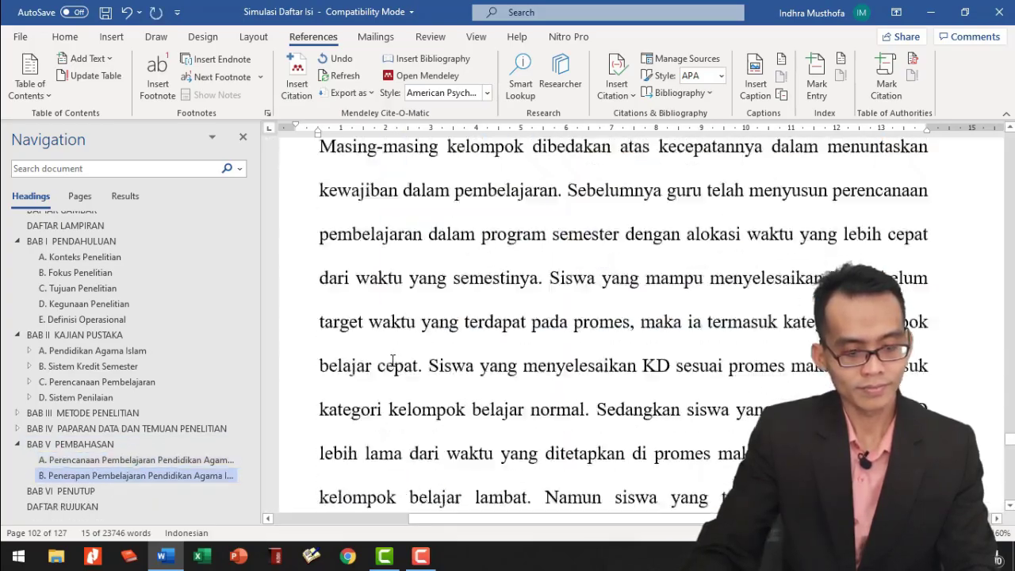
scroll(398, 355, down, 5)
triple_click(345, 279)
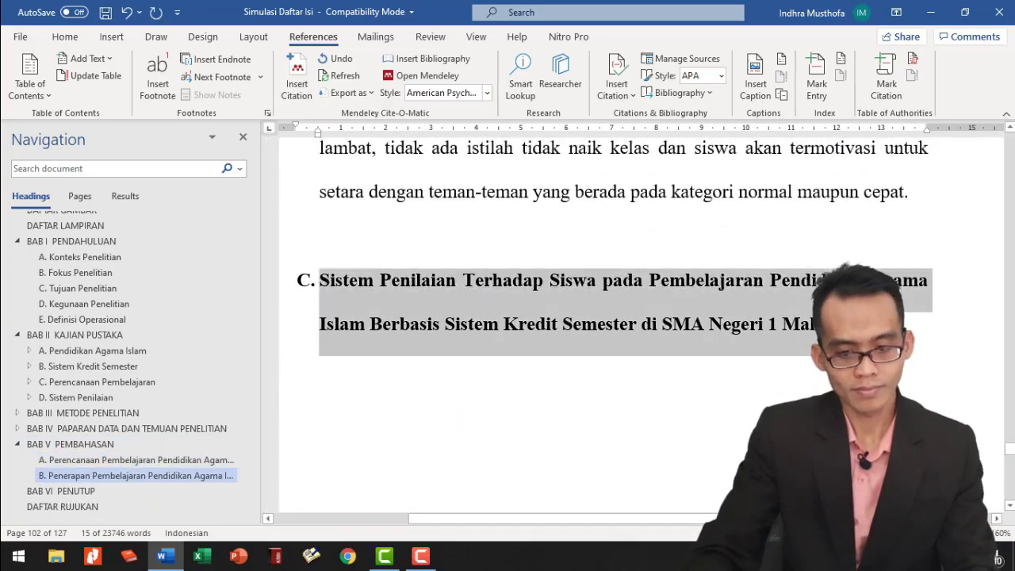
key(ctrl+shift+v)
key(Left)
Go to BAB VI PENUTUP and set its title A. Kesimpulan to Level 2
scroll(476, 317, down, 20)
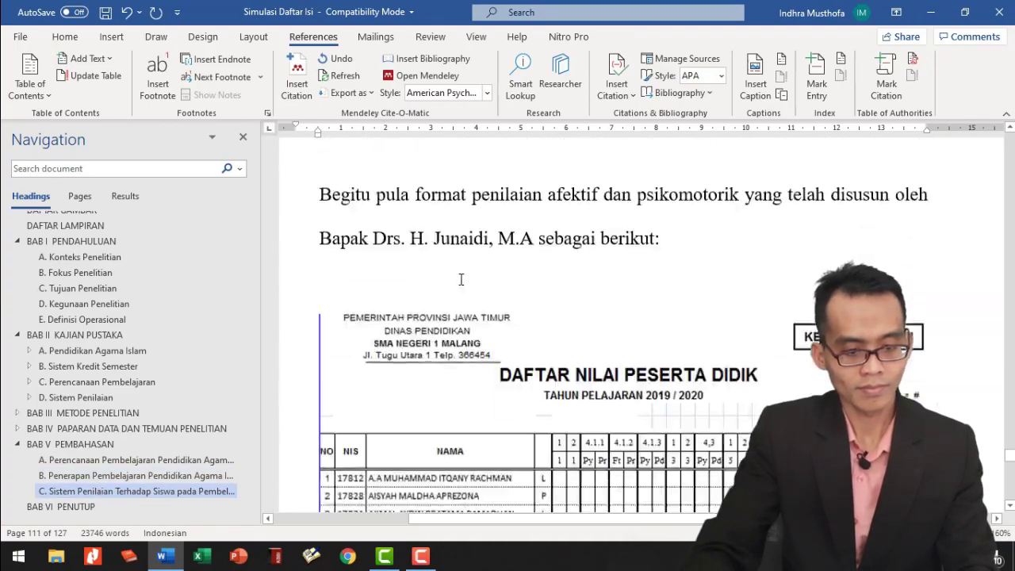
scroll(441, 268, down, 8)
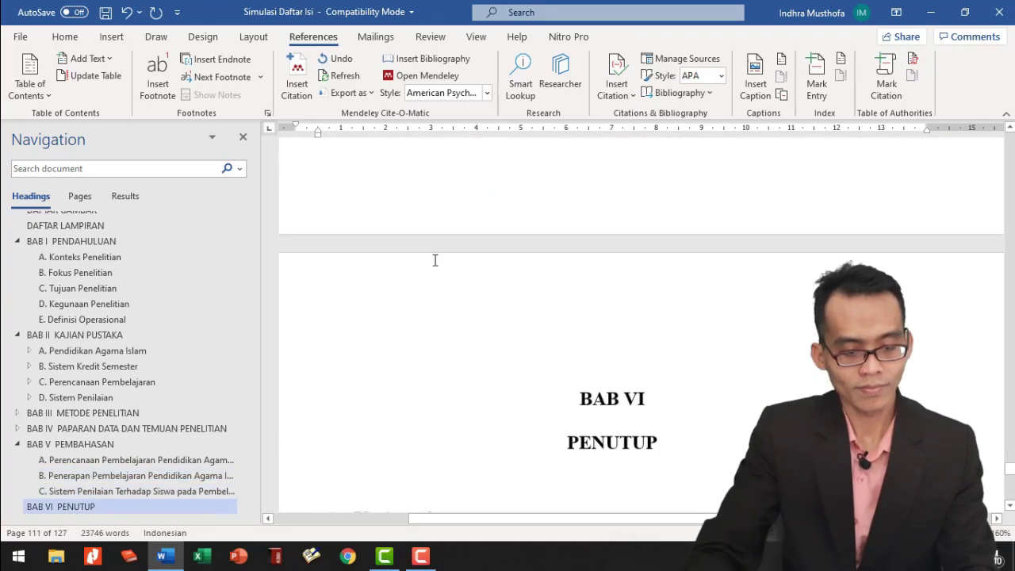
scroll(76, 468, down, 1)
click(64, 462)
drag(354, 273, 521, 283)
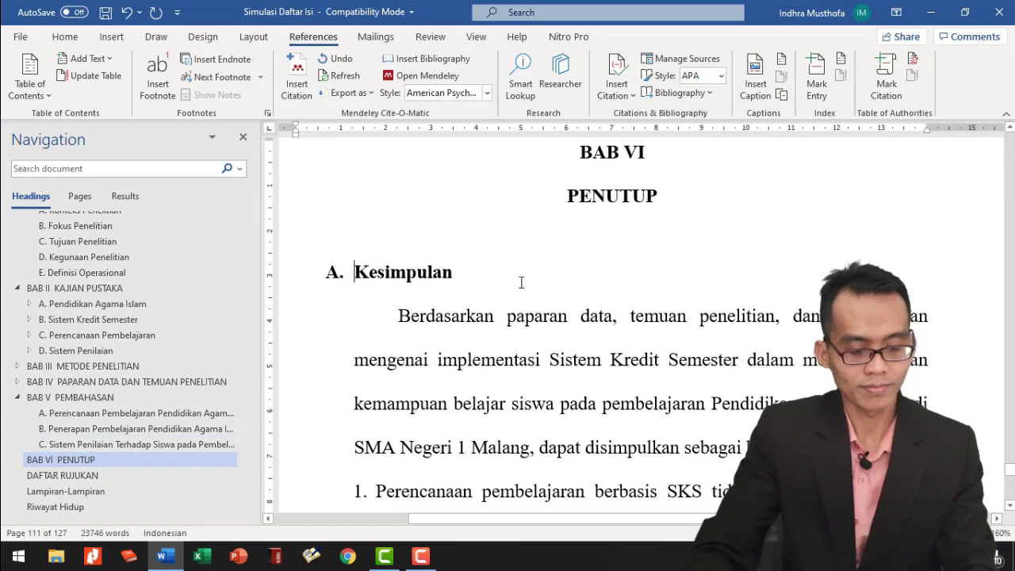
click(88, 59)
click(94, 117)
Set the BAB VI title B. Saran to Level 2
scroll(396, 341, down, 15)
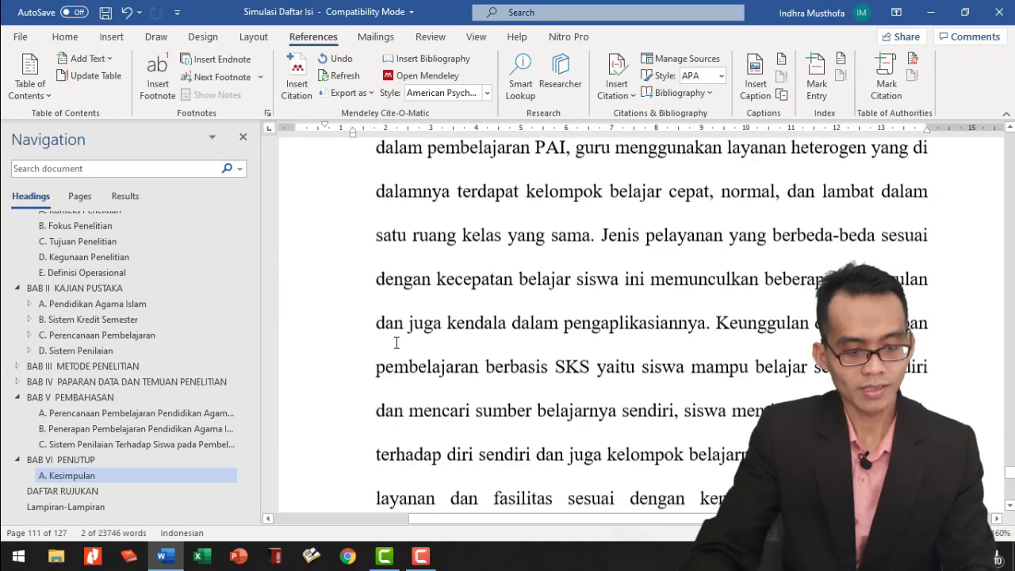
drag(354, 454, 413, 447)
key(ctrl+alt+2)
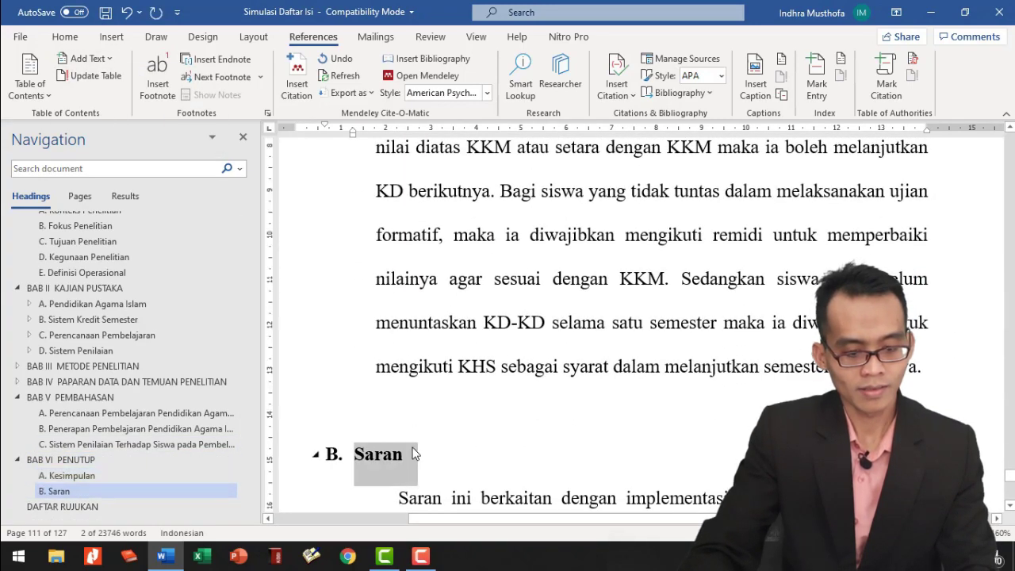
Go to DAFTAR RUJUKAN and collapse BAB V in the heading outline
scroll(403, 426, down, 10)
click(62, 507)
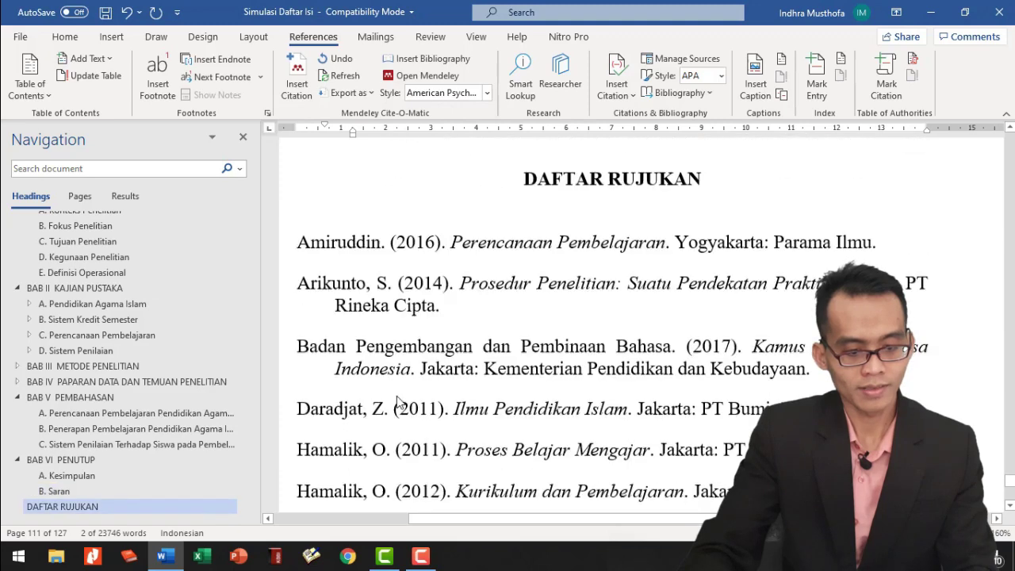
click(18, 398)
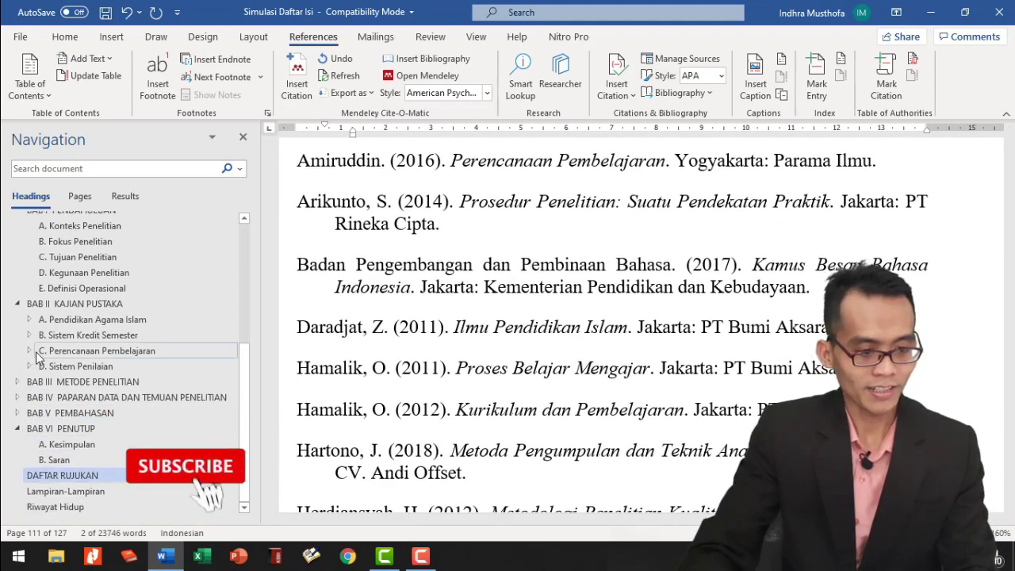
Collapse BAB I, BAB II and BAB VI in the heading outline and review the main titles
scroll(36, 353, up, 5)
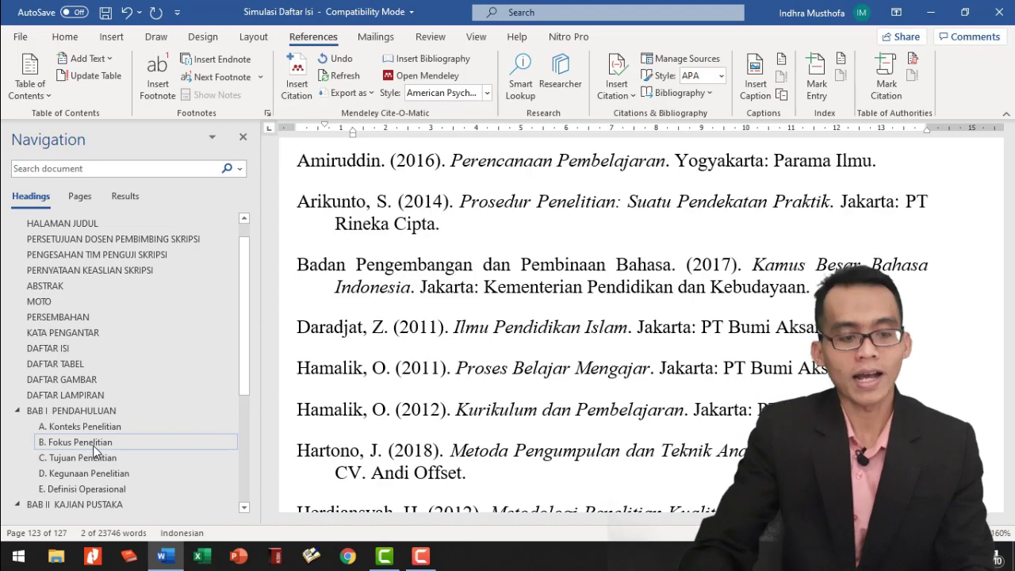
scroll(93, 445, down, 4)
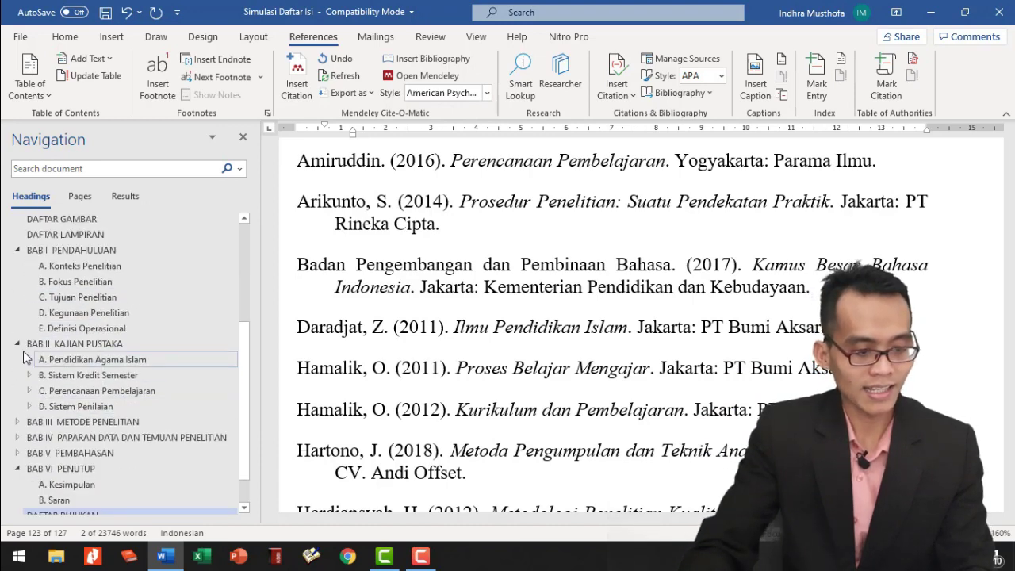
scroll(25, 317, up, 1)
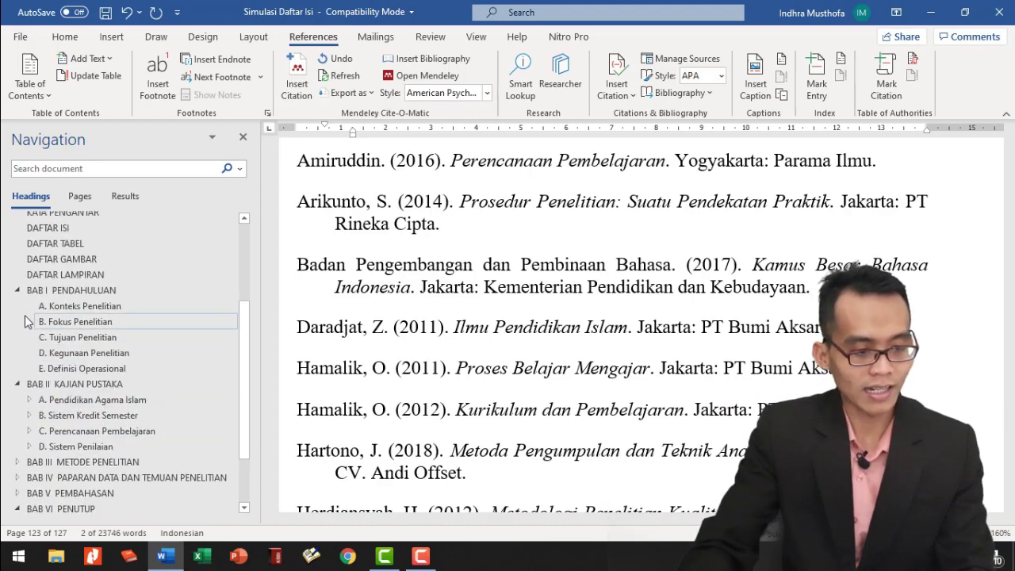
click(16, 292)
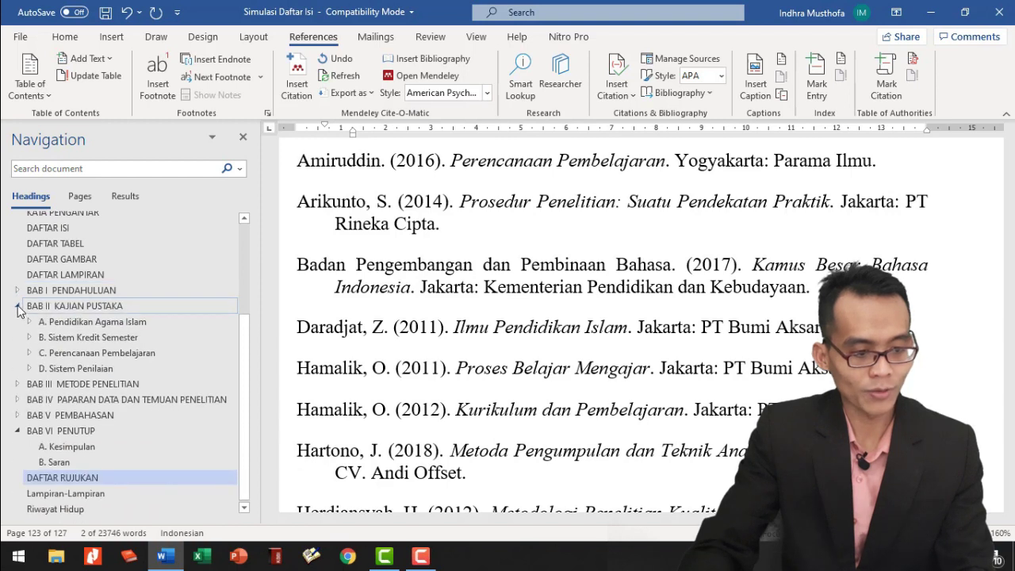
click(18, 307)
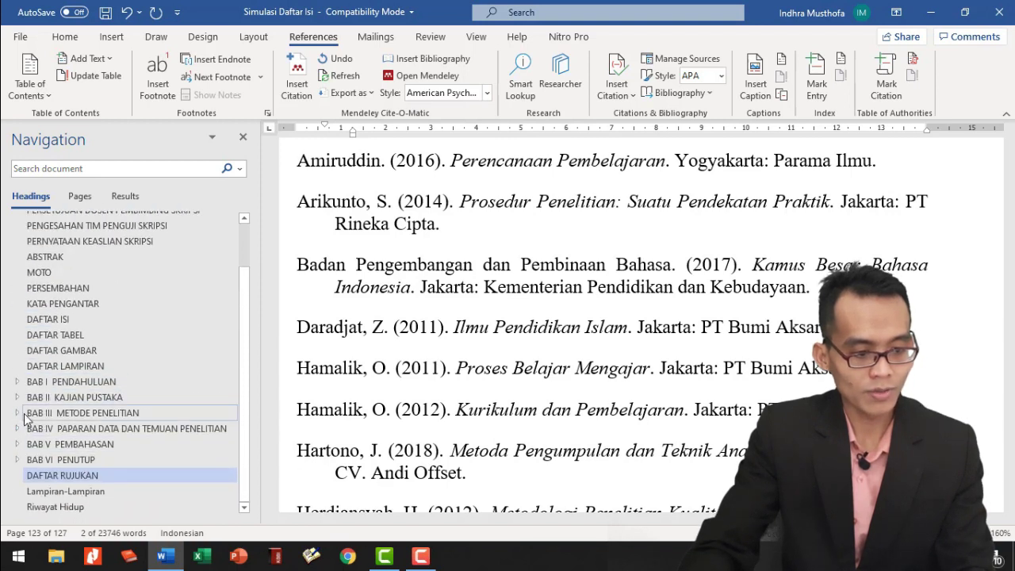
scroll(43, 230, up, 2)
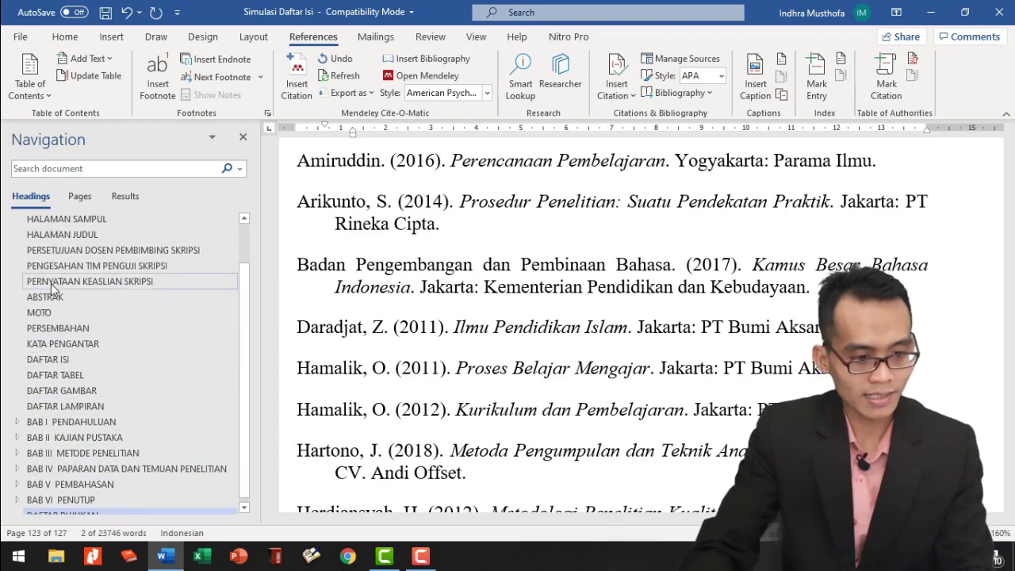
Expand the chapters BAB I through BAB VI in the heading outline to check their subchapter titles
scroll(36, 449, down, 1)
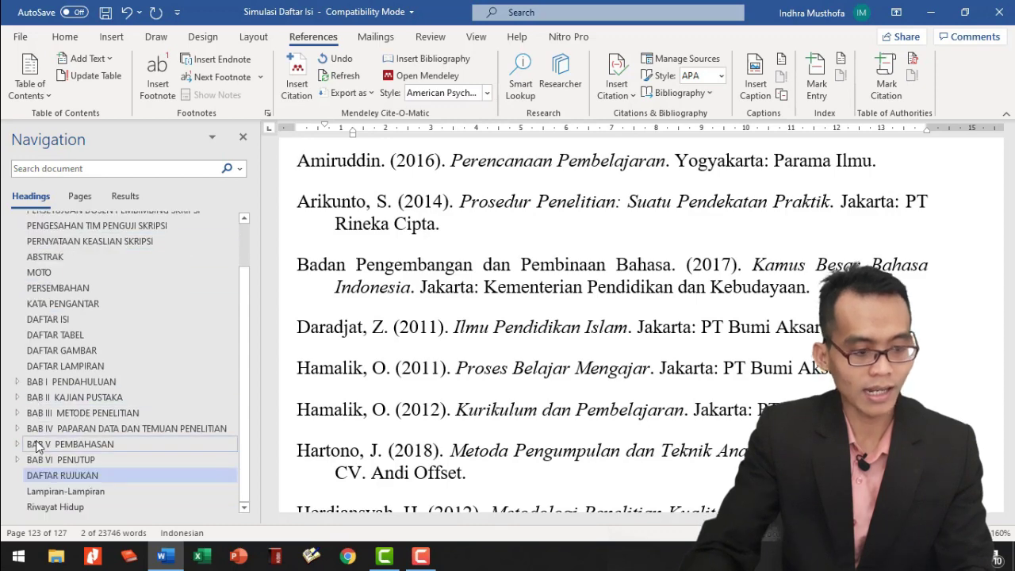
click(18, 382)
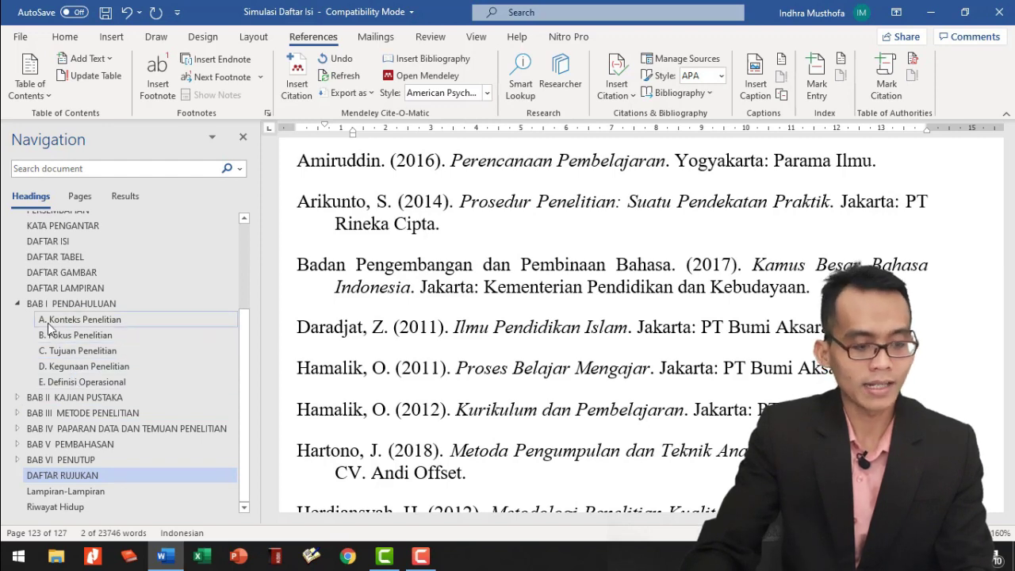
click(18, 397)
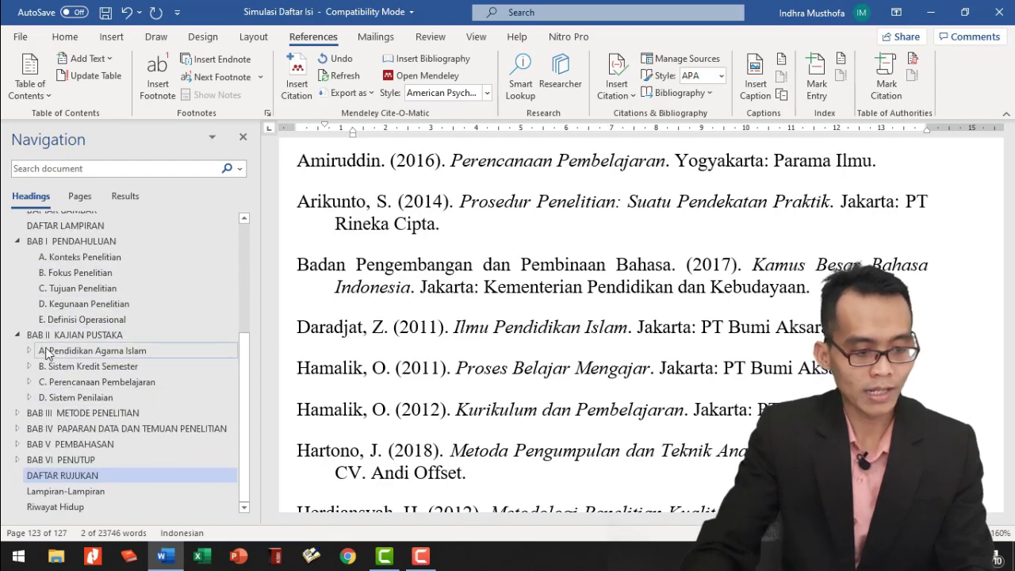
click(18, 412)
scroll(53, 418, down, 2)
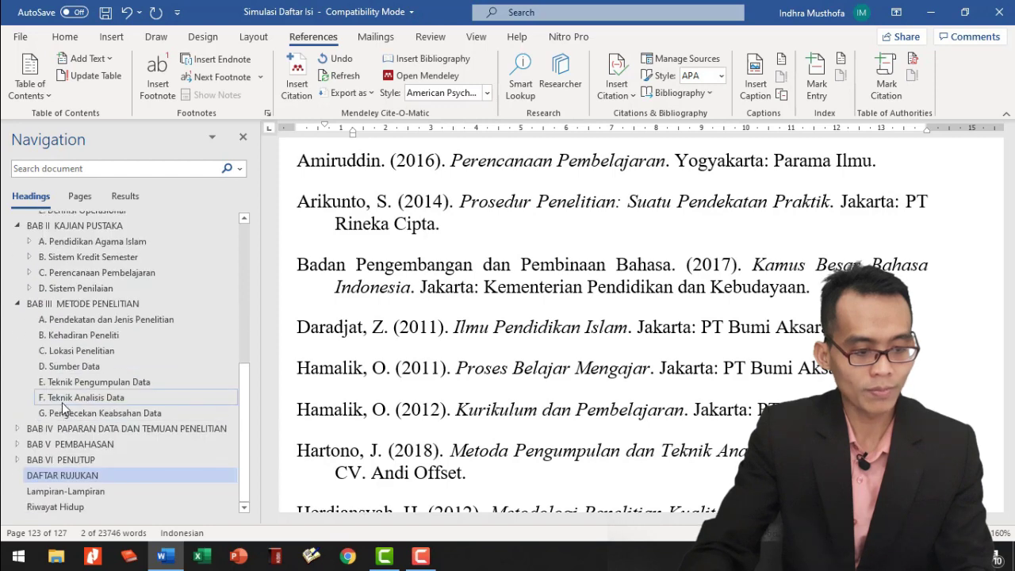
click(17, 428)
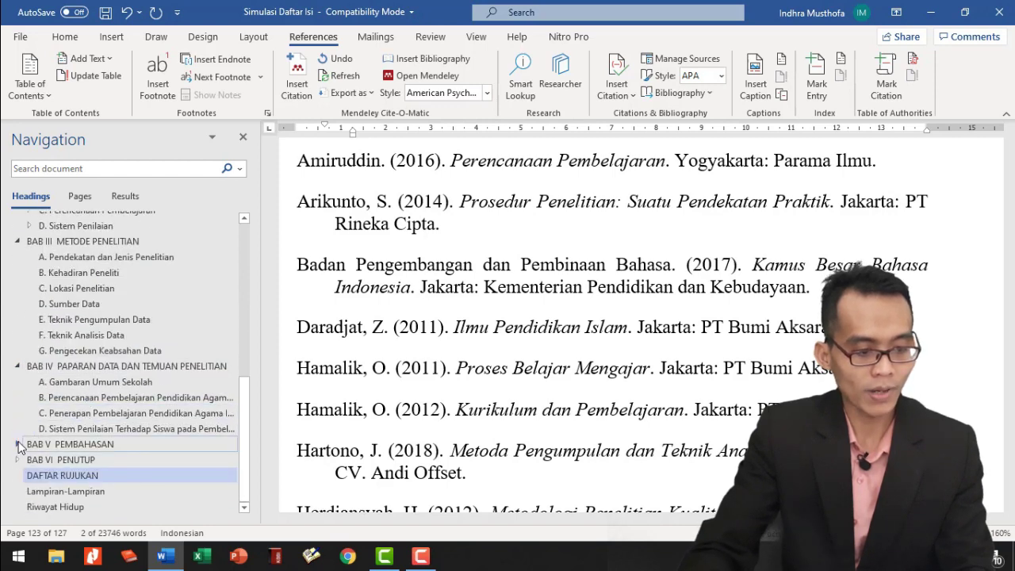
click(17, 446)
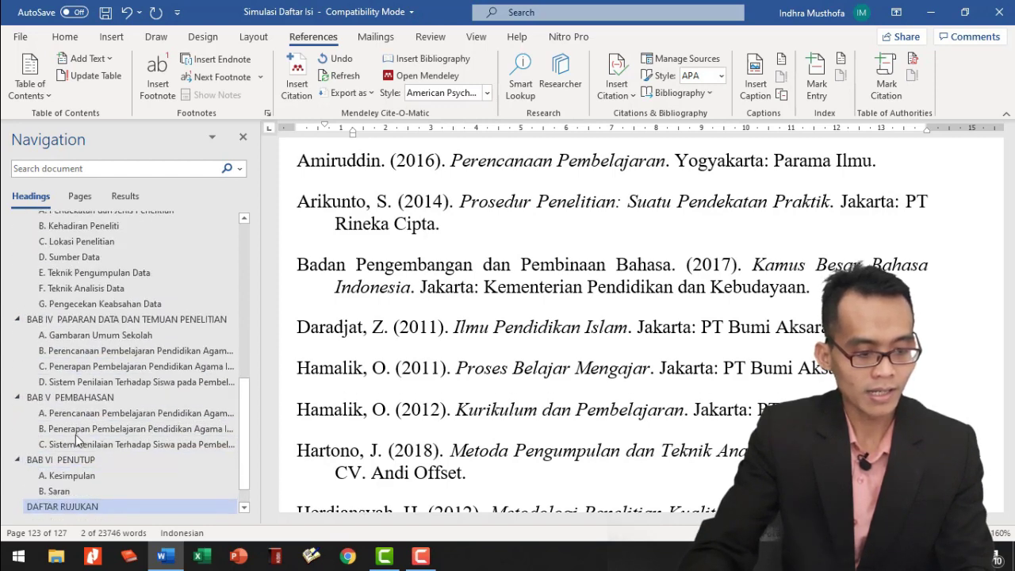
click(18, 460)
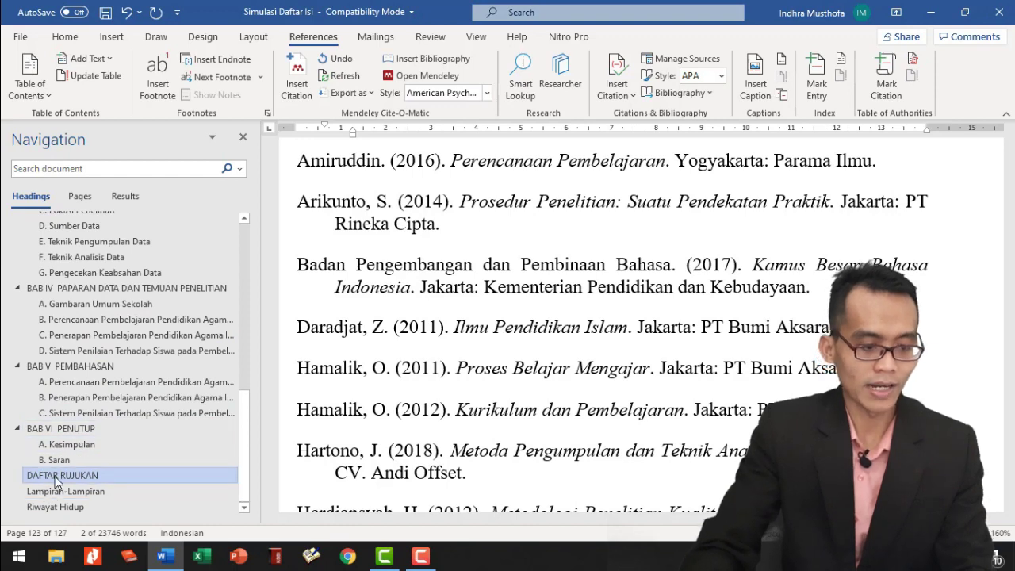
Expand subchapters A to D of BAB II KAJIAN PUSTAKA in the heading outline to show their numbered titles
scroll(115, 381, up, 4)
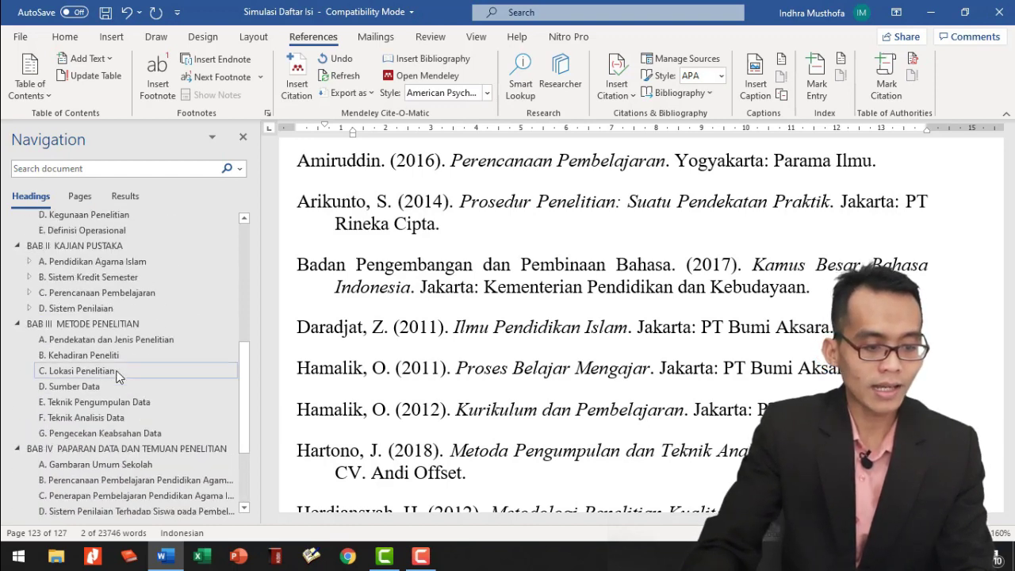
scroll(117, 376, up, 1)
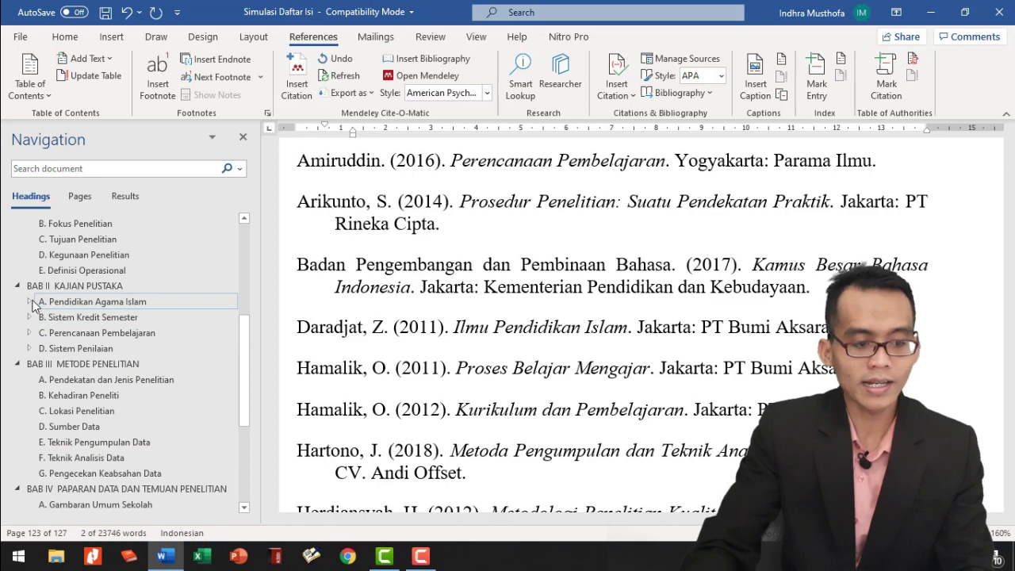
click(30, 302)
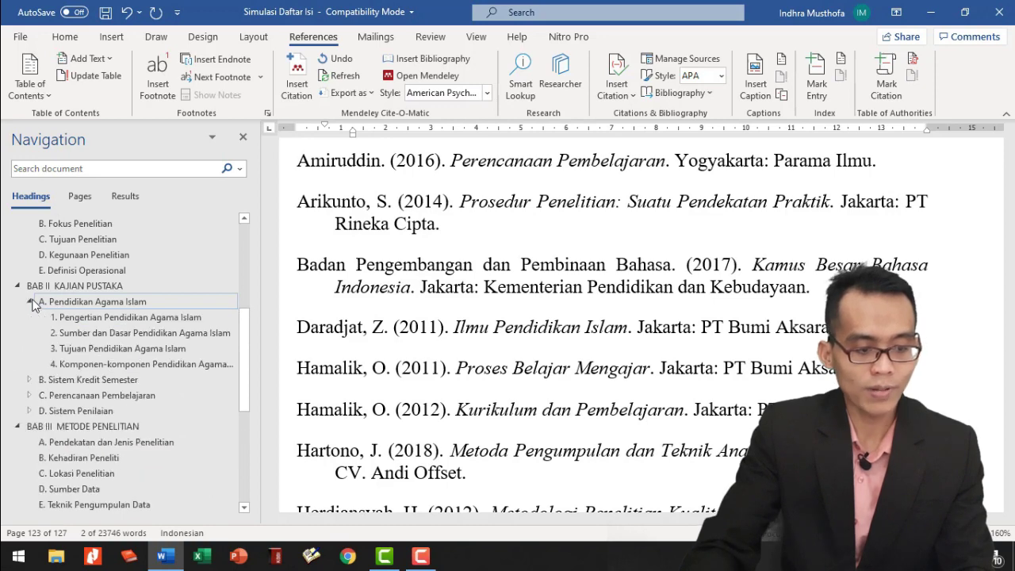
click(30, 381)
scroll(36, 376, down, 3)
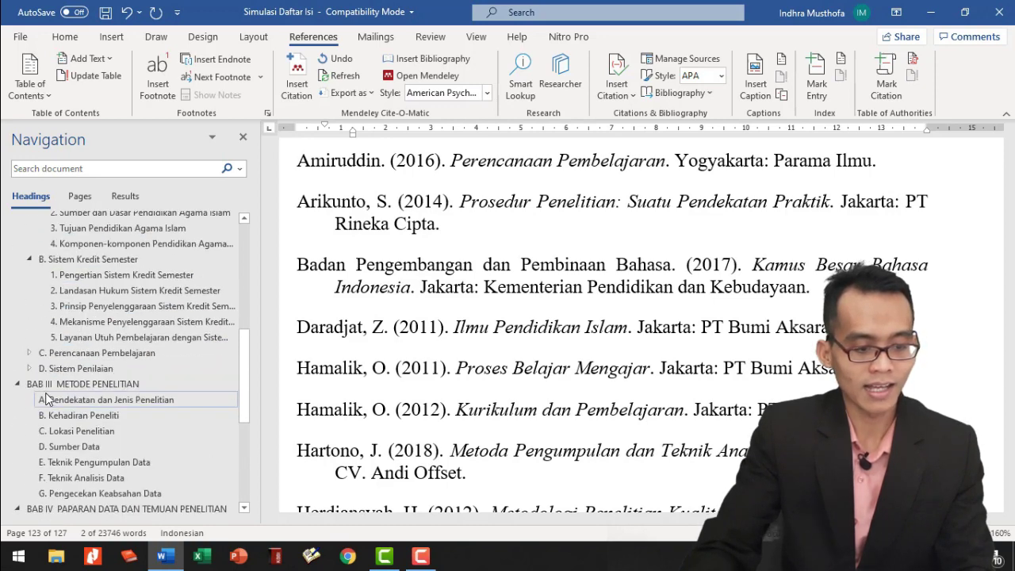
click(30, 353)
click(30, 432)
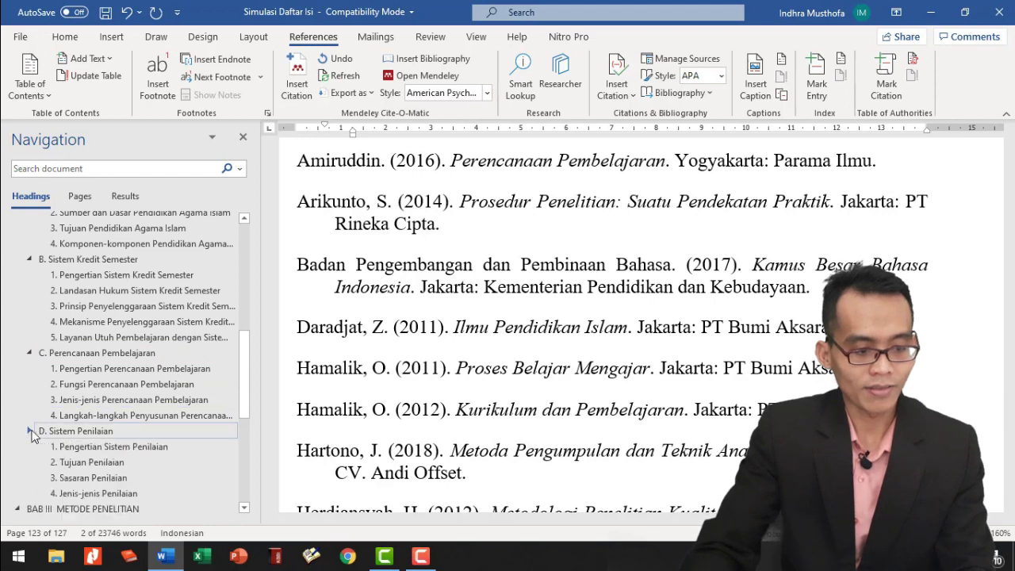
Review the expanded heading outline from the BAB II subchapters back to HALAMAN SAMPUL
scroll(123, 405, down, 1)
scroll(117, 398, up, 2)
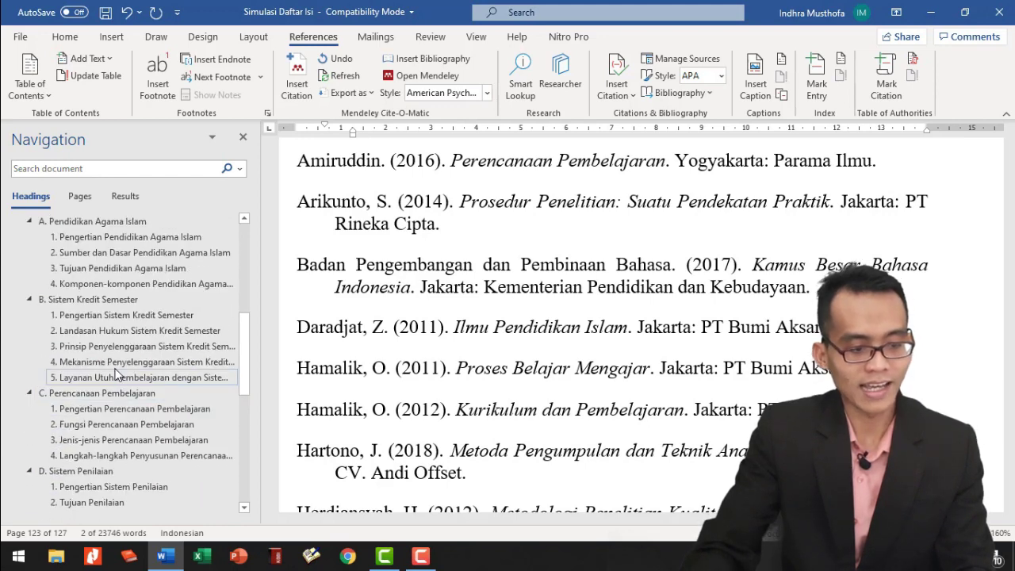
scroll(115, 373, up, 2)
scroll(112, 339, up, 1)
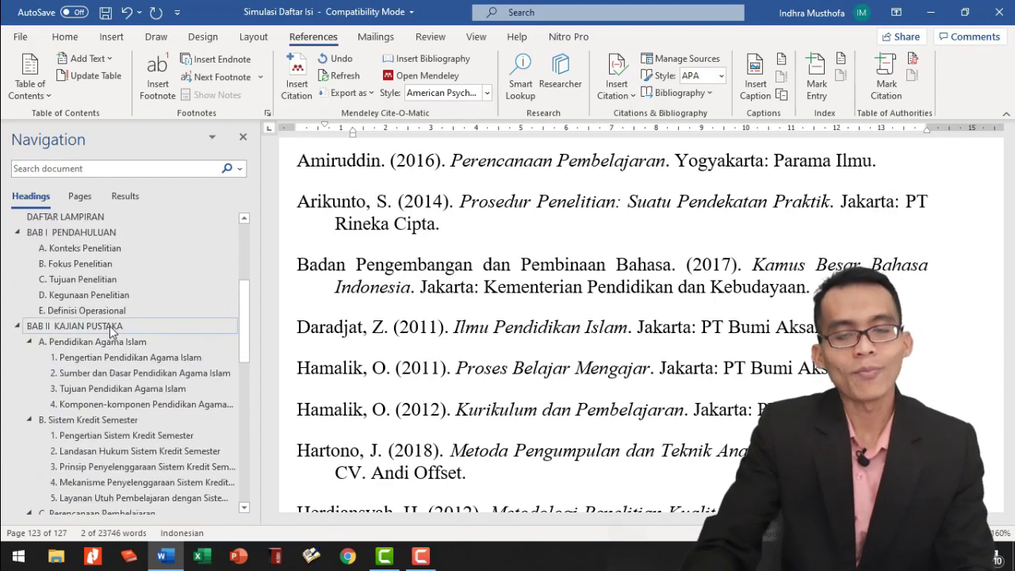
scroll(127, 295, up, 5)
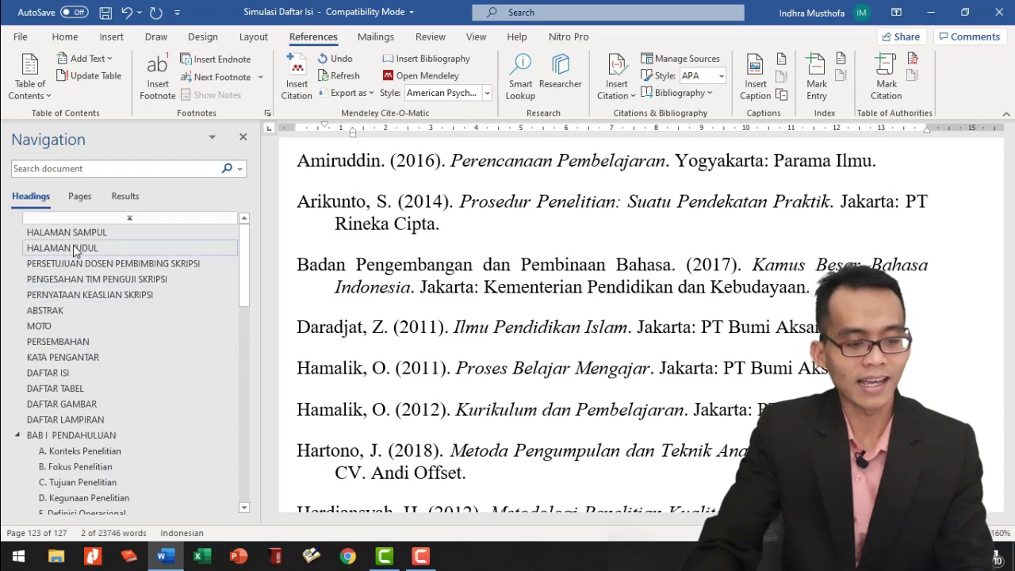
scroll(119, 357, down, 10)
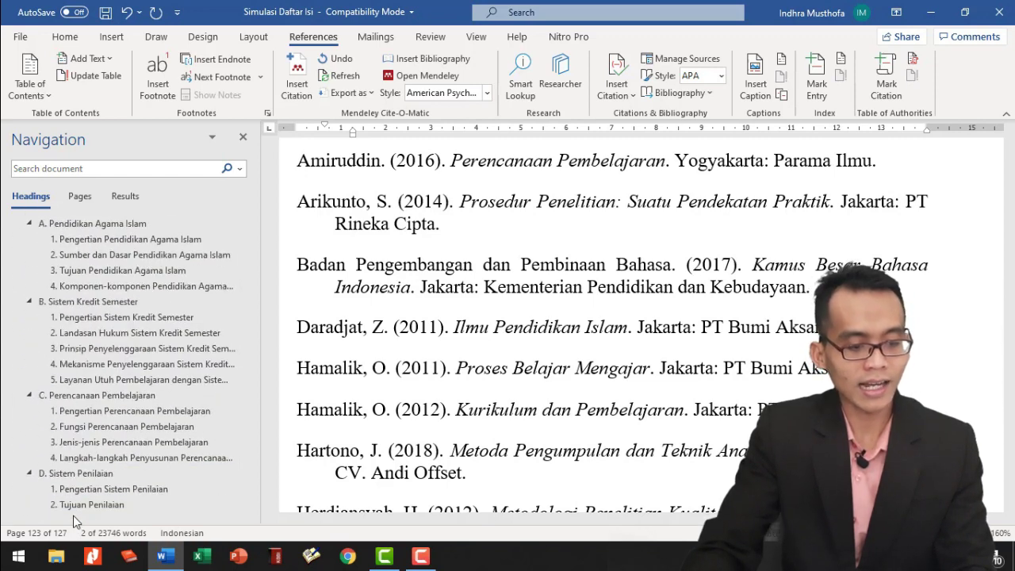
scroll(159, 317, up, 10)
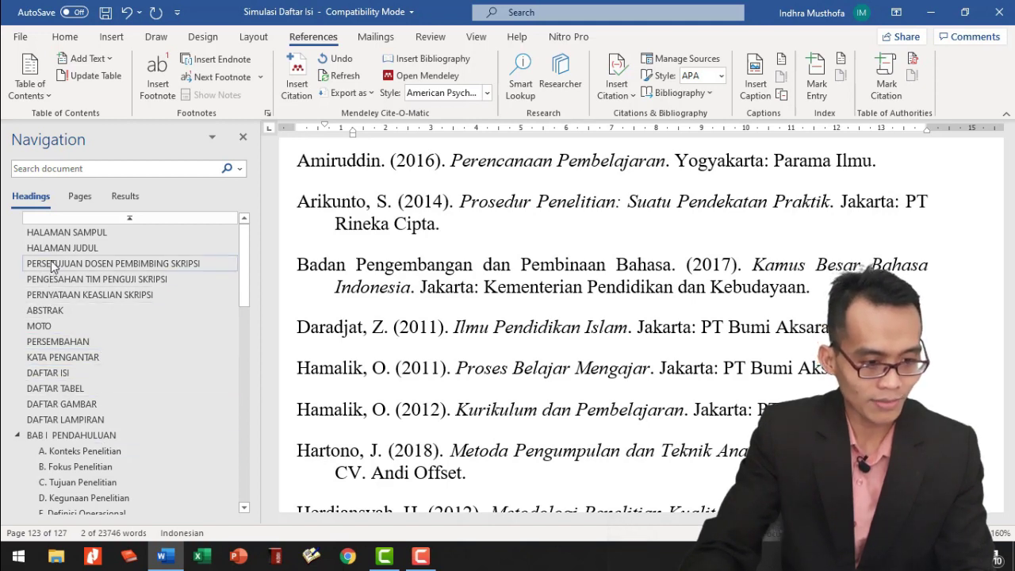
Jump through the heading outline to DAFTAR ISI, ABSTRAK, Riwayat Hidup, DAFTAR RUJUKAN, Lampiran-Lampiran and back to Riwayat Hidup
click(45, 376)
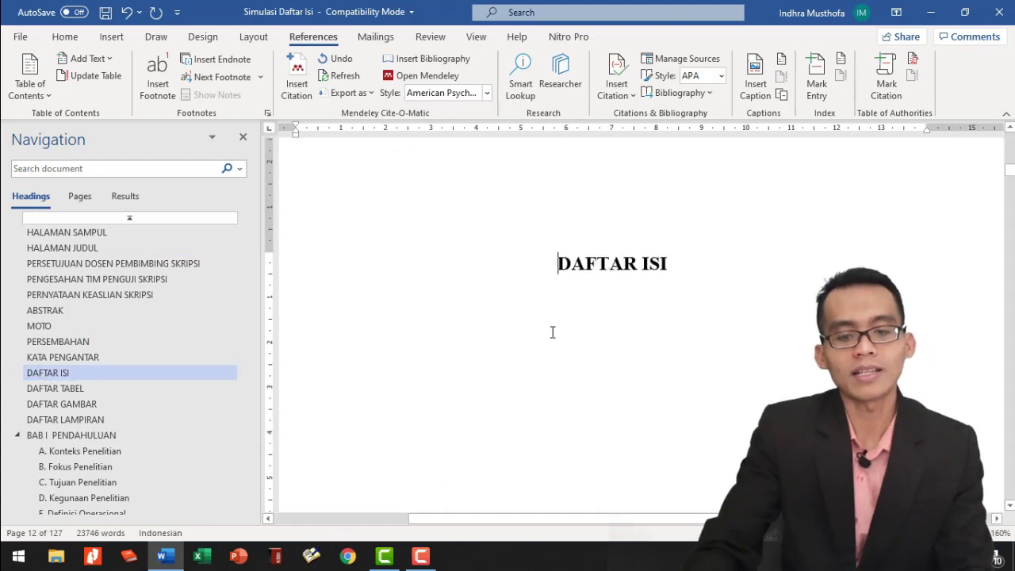
click(46, 313)
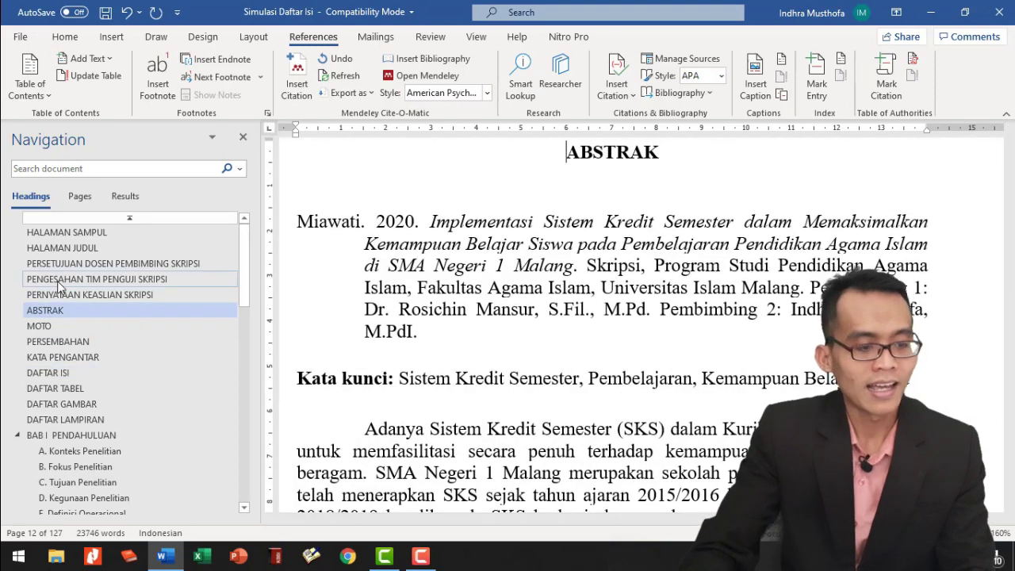
scroll(76, 351, down, 10)
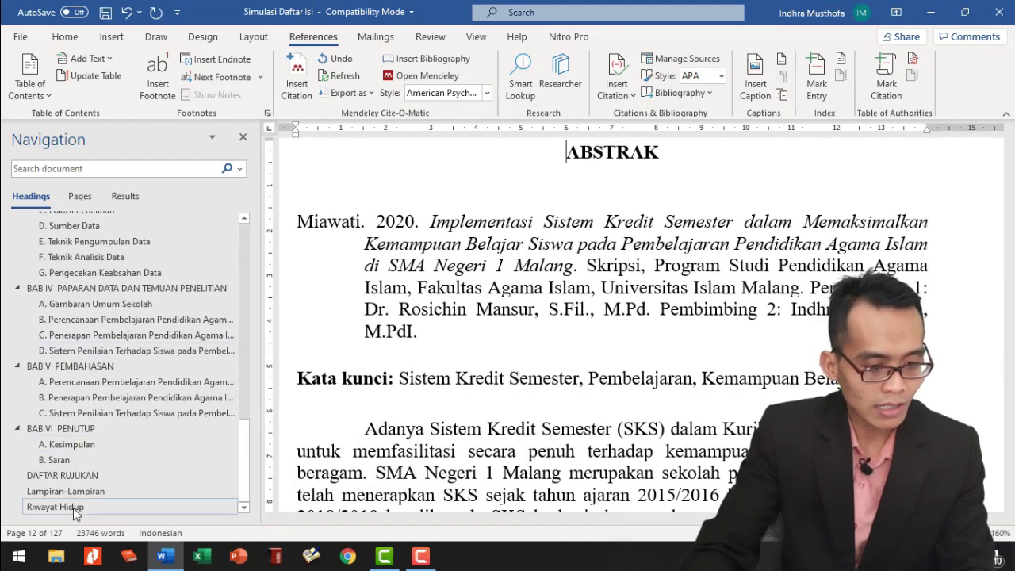
click(56, 507)
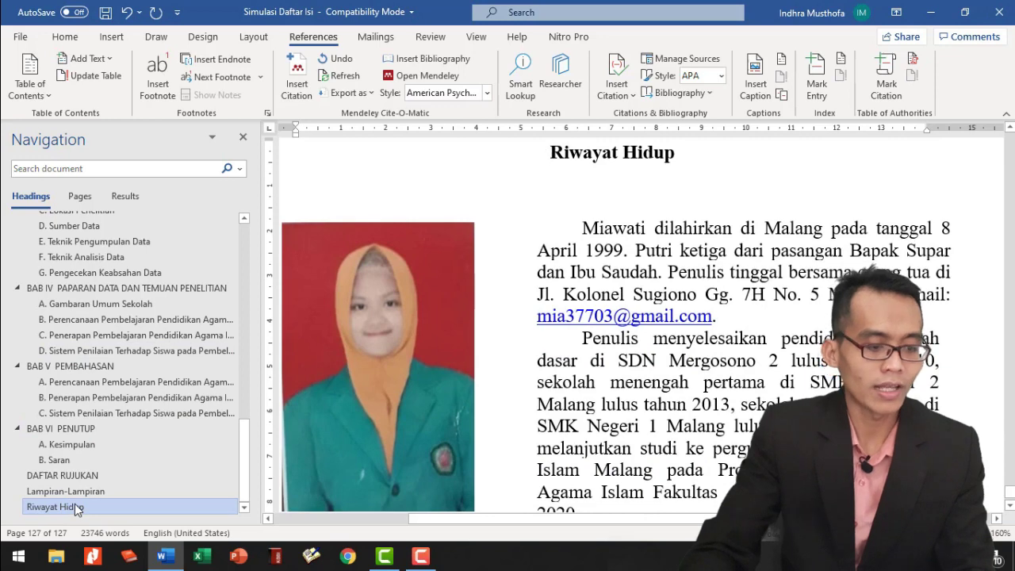
click(69, 474)
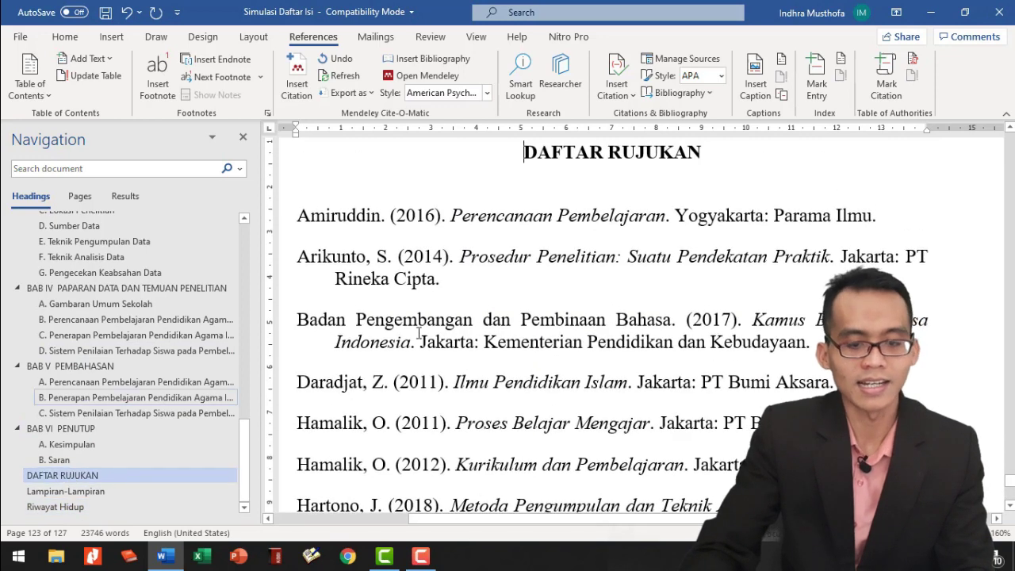
click(73, 494)
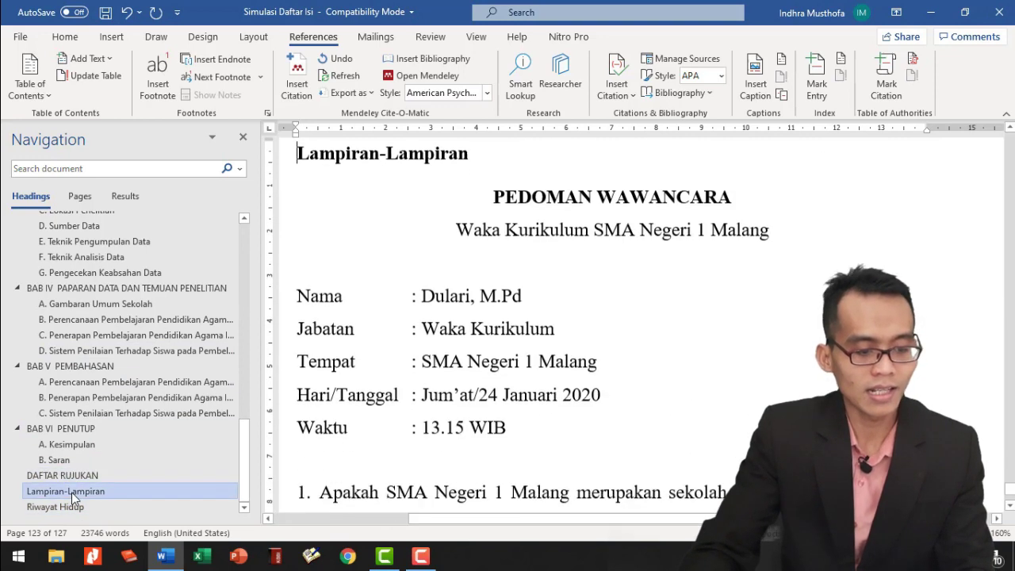
click(77, 511)
Go to HALAMAN SAMPUL and check which table of contents level its title has
scroll(72, 492, up, 15)
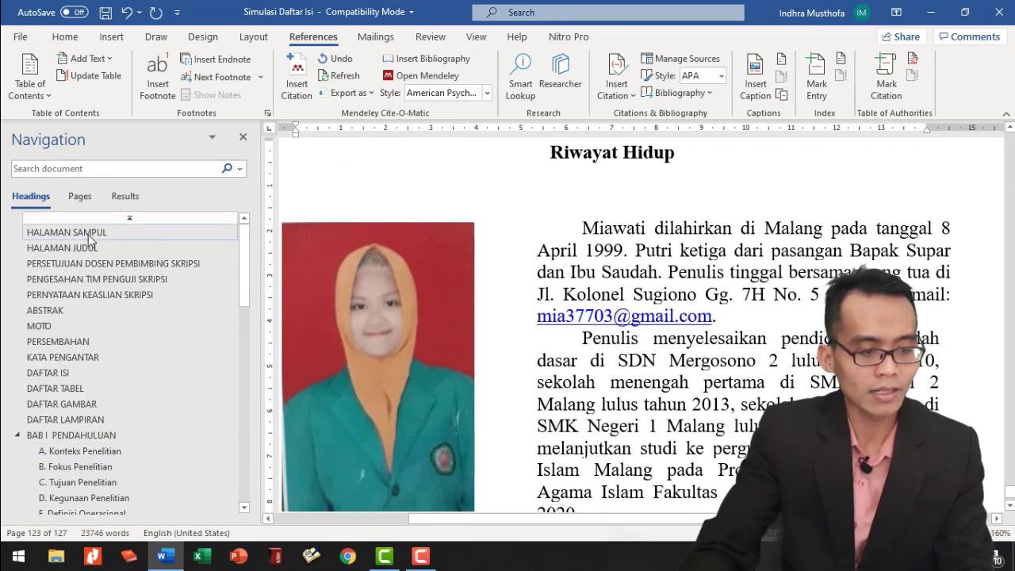
click(92, 238)
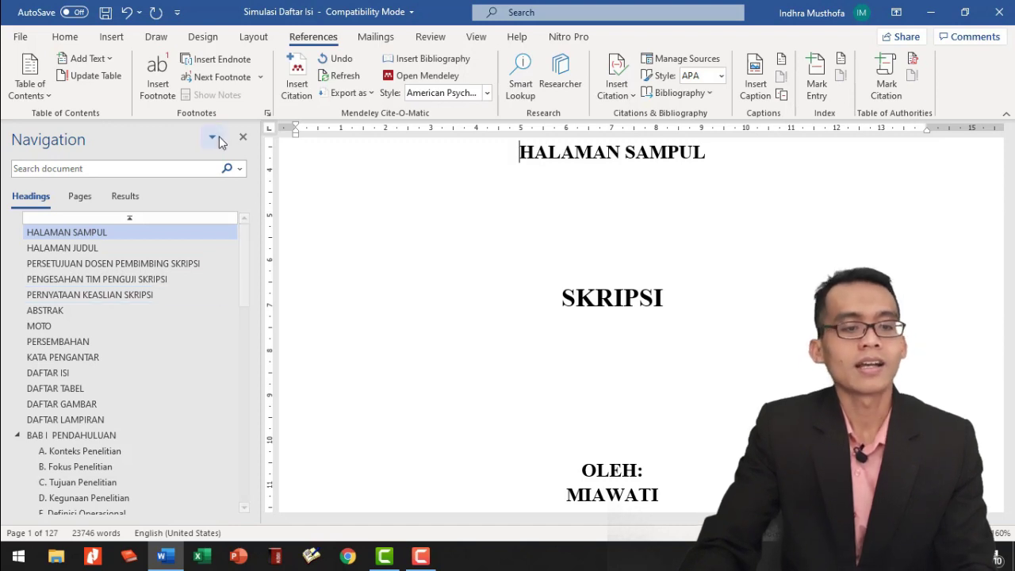
click(103, 65)
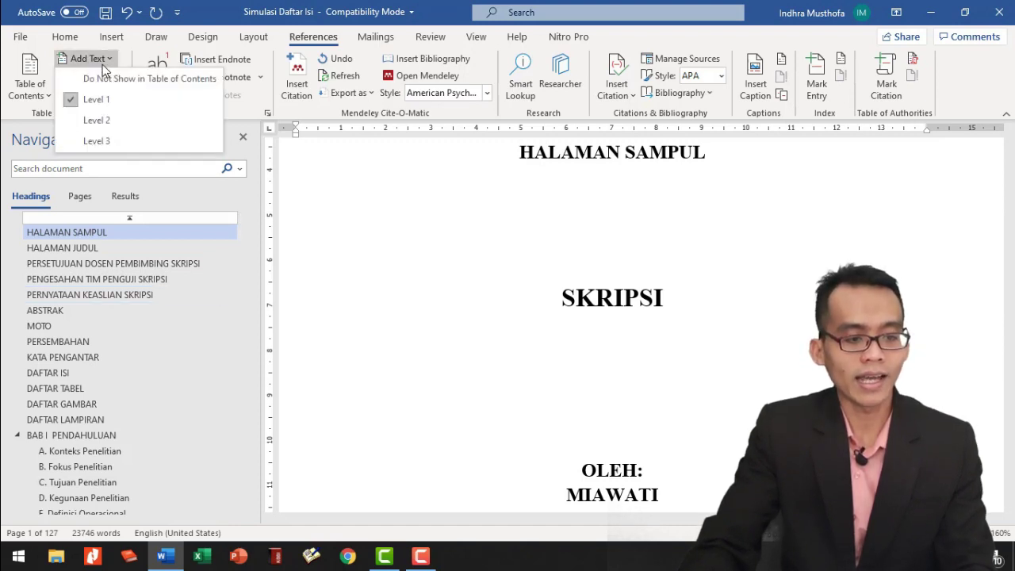
click(311, 39)
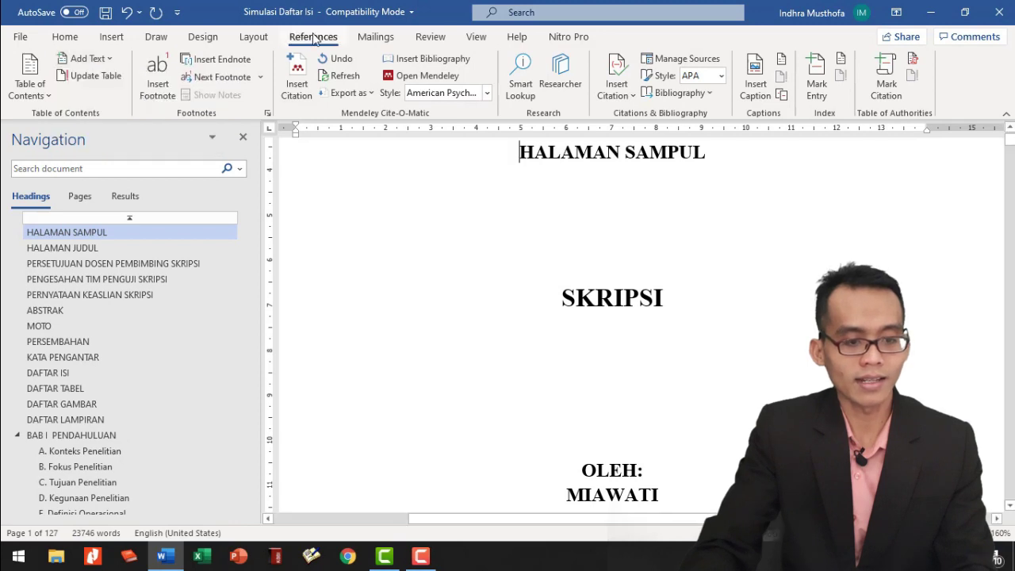
click(107, 61)
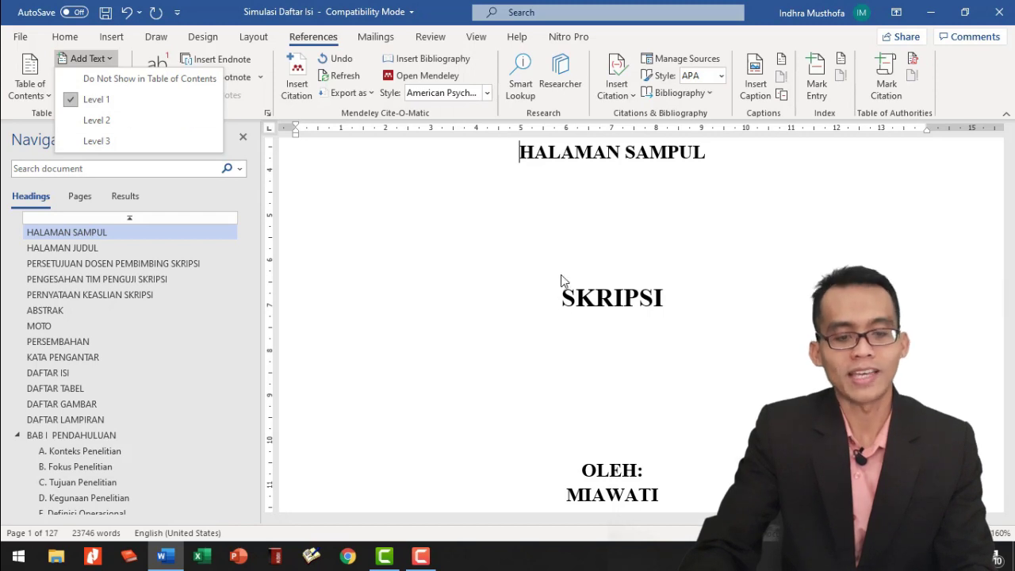
scroll(539, 262, down, 4)
scroll(534, 262, up, 3)
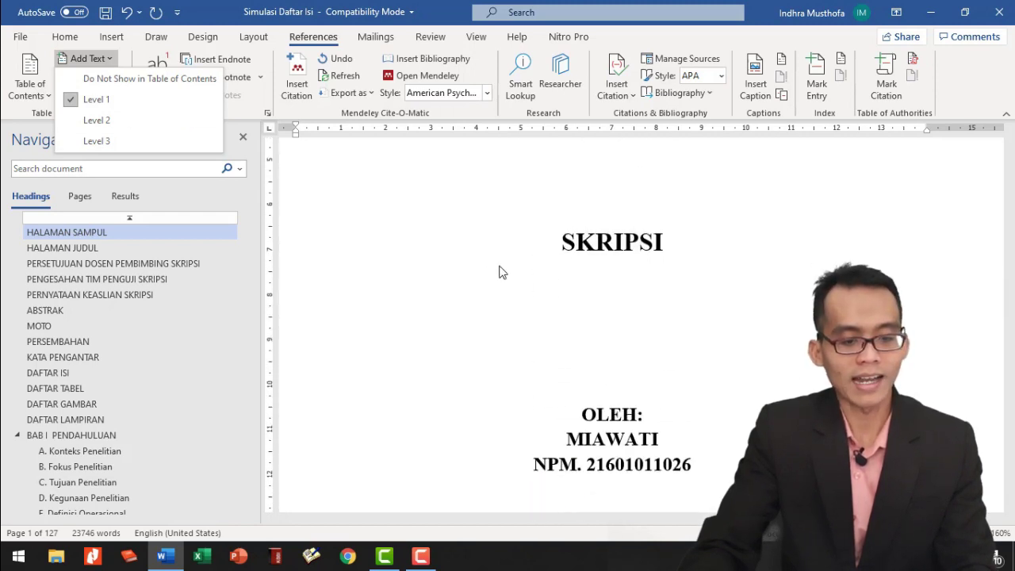
scroll(500, 272, up, 1)
Insert the Automatic Table 1 table of contents on the empty line below the DAFTAR ISI title
click(69, 378)
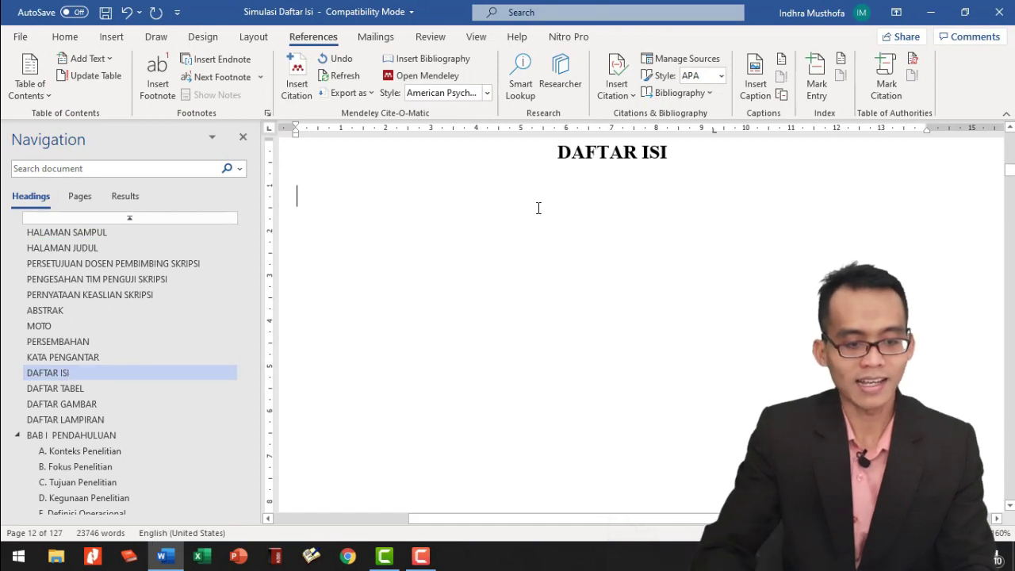
click(330, 201)
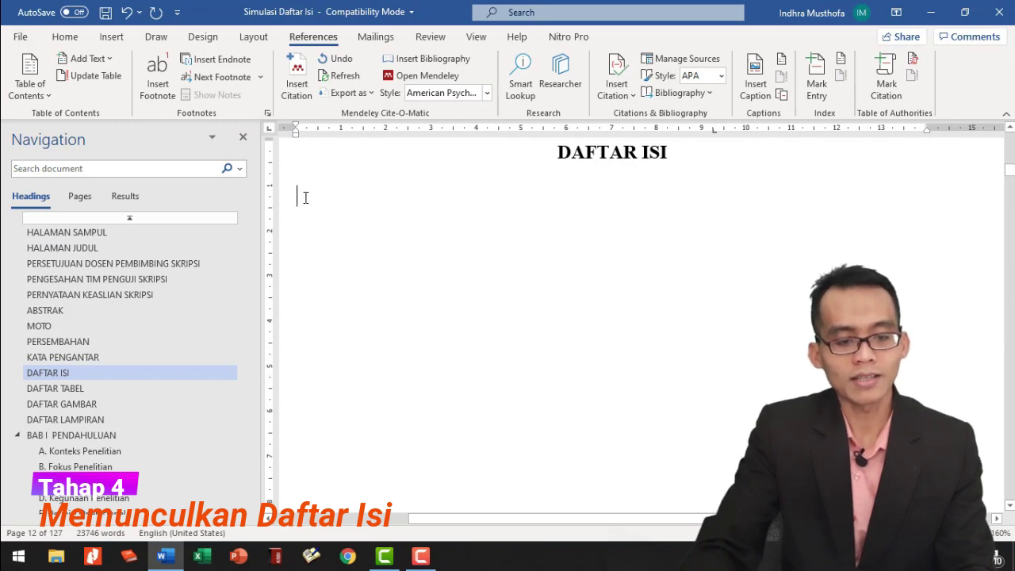
drag(299, 196, 314, 239)
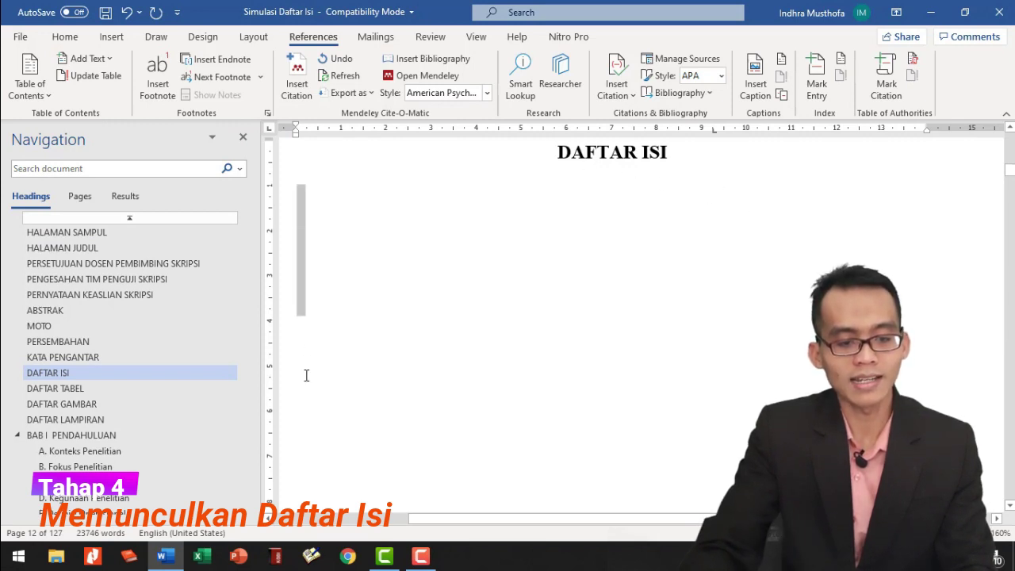
drag(306, 375, 309, 199)
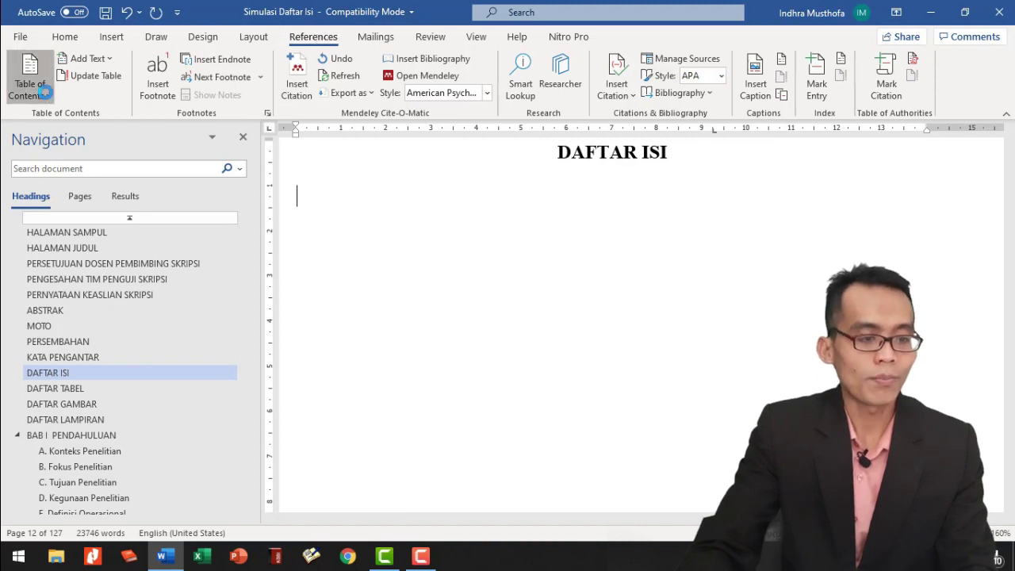
click(45, 92)
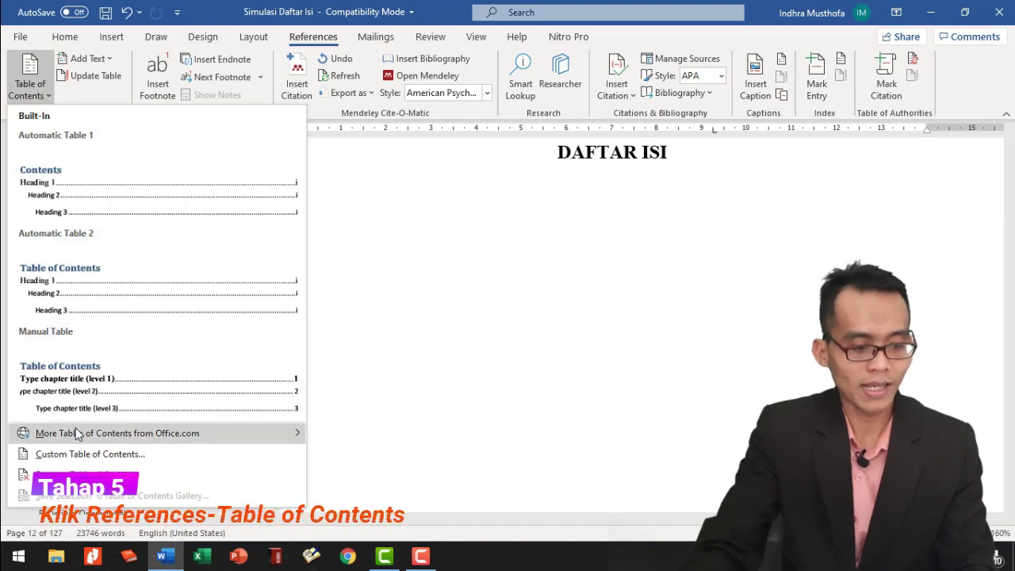
click(112, 204)
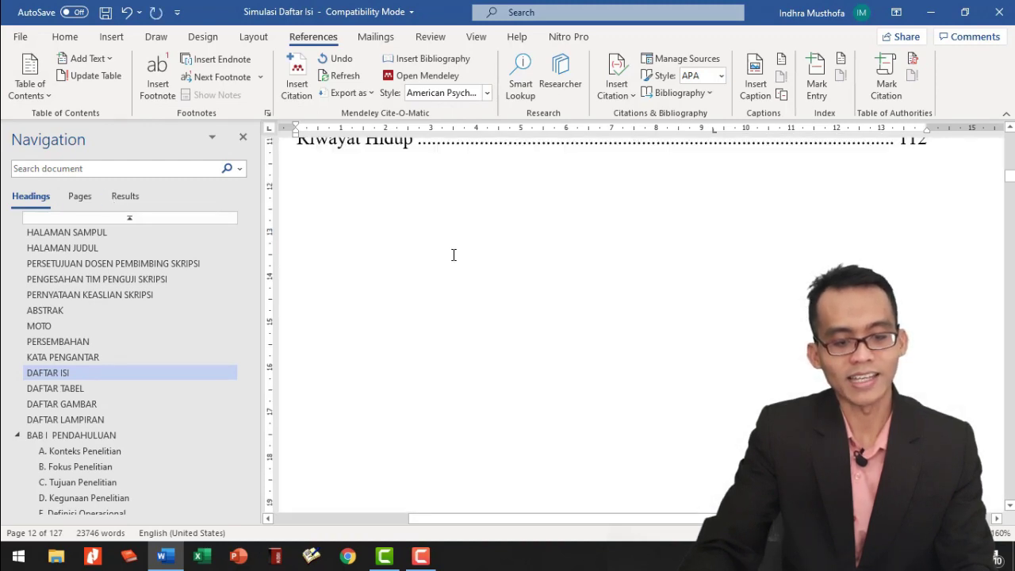
Review the generated table of contents from its final entries back up to the BAB I subchapters
scroll(454, 255, up, 5)
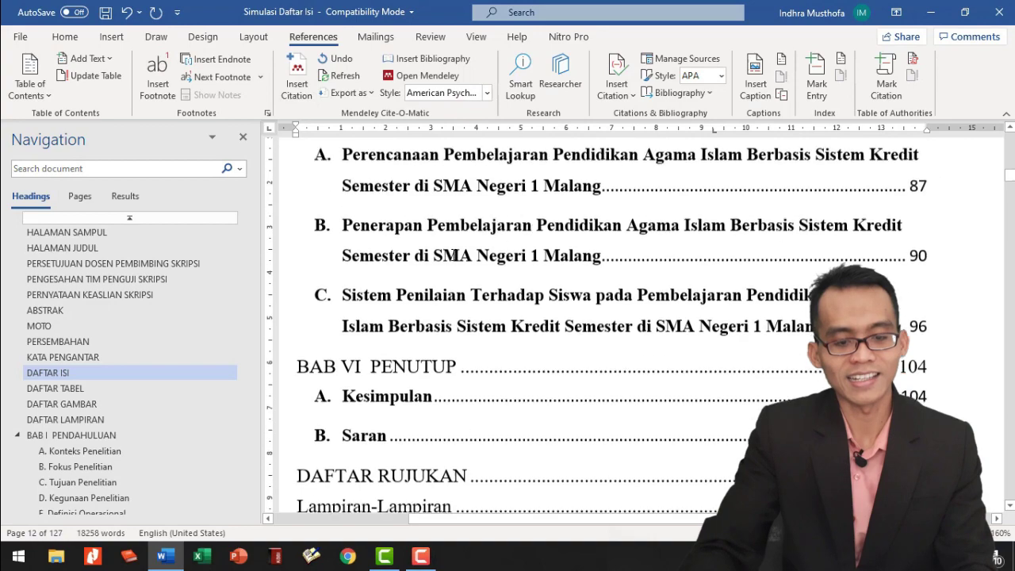
scroll(454, 255, up, 10)
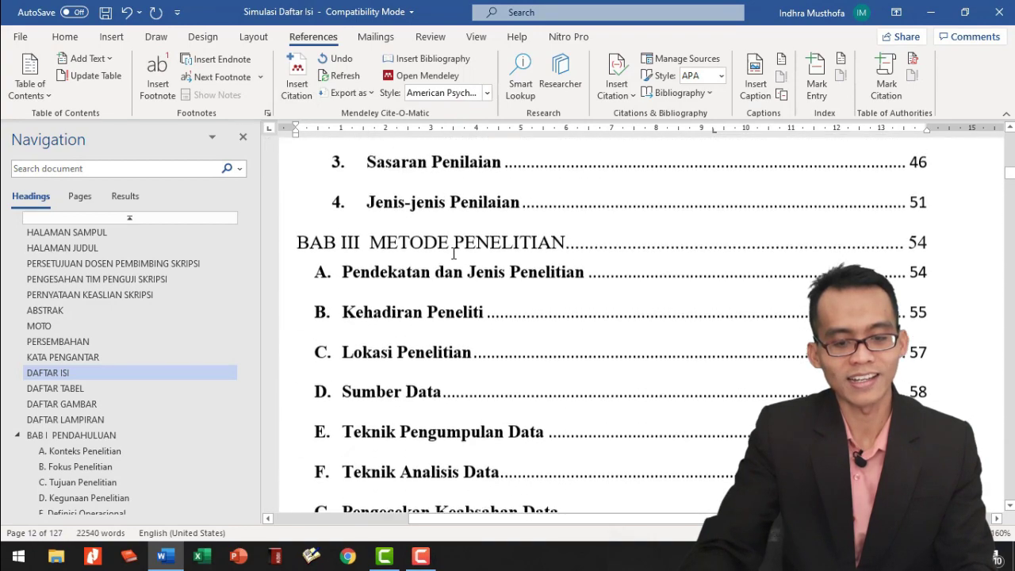
scroll(454, 254, up, 10)
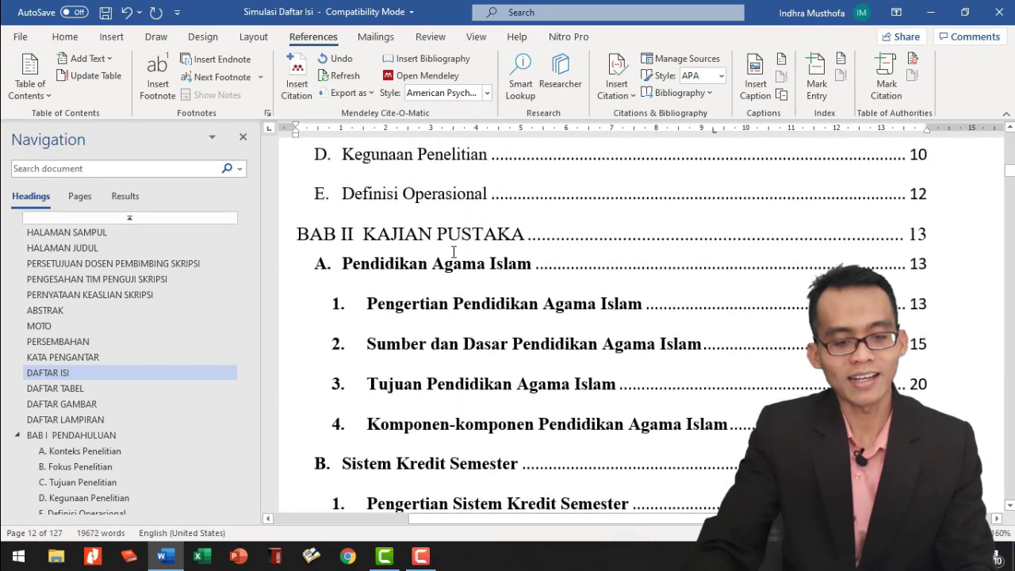
scroll(454, 252, up, 1)
Undo the insertion of the table of contents and return to the DAFTAR ISI title
scroll(410, 238, up, 10)
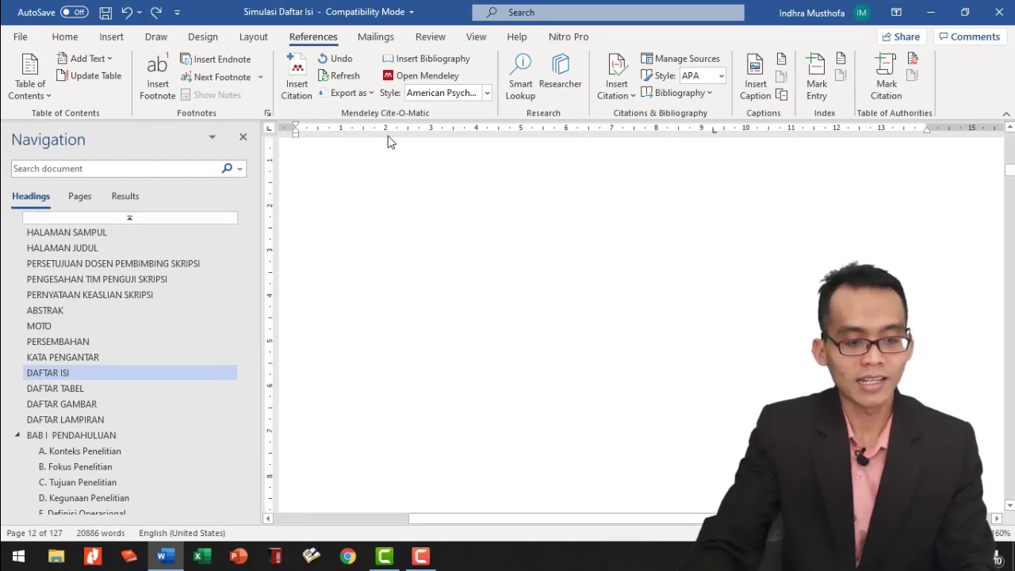
scroll(415, 237, up, 6)
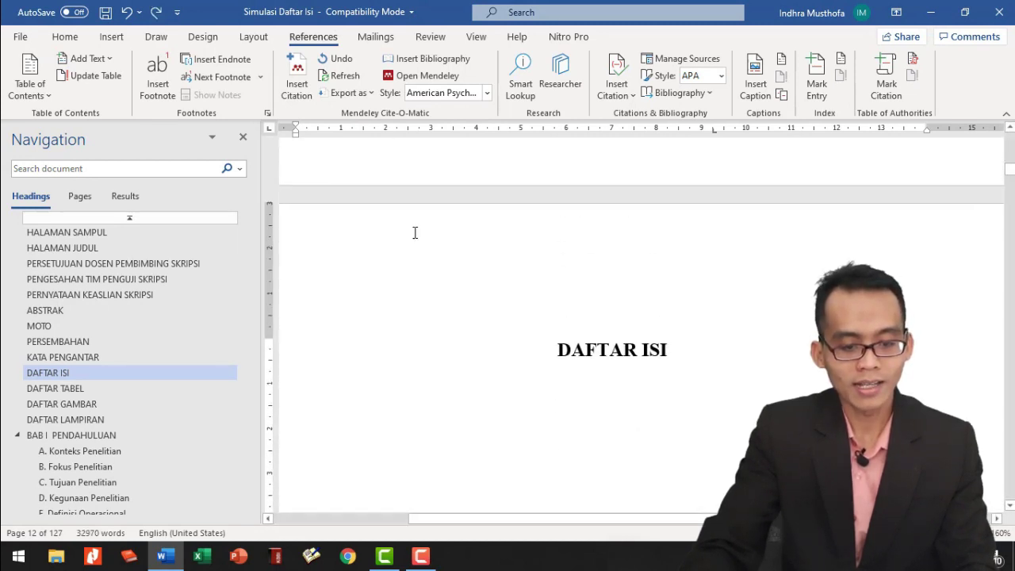
scroll(428, 252, down, 10)
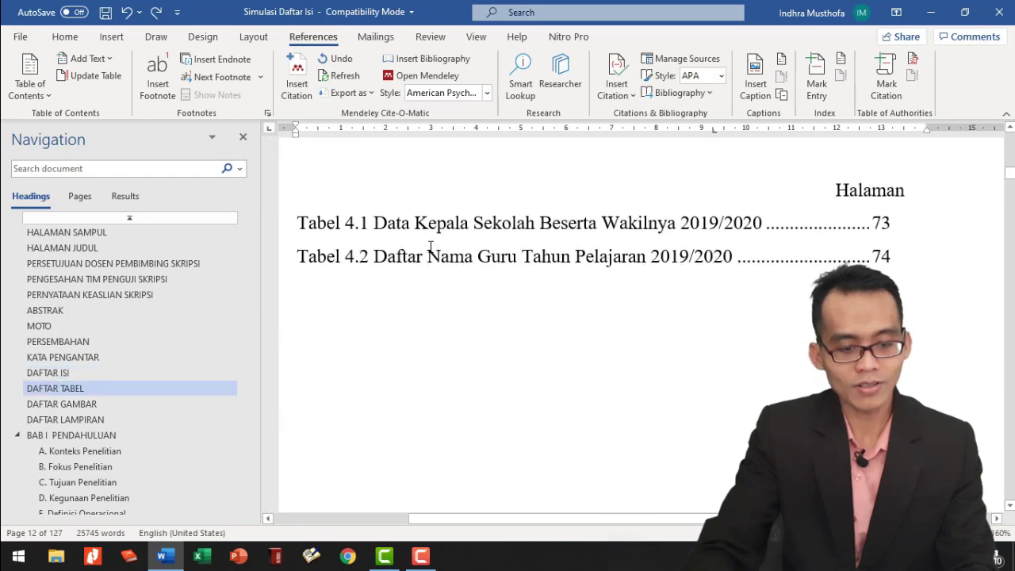
scroll(428, 251, up, 5)
scroll(440, 257, up, 8)
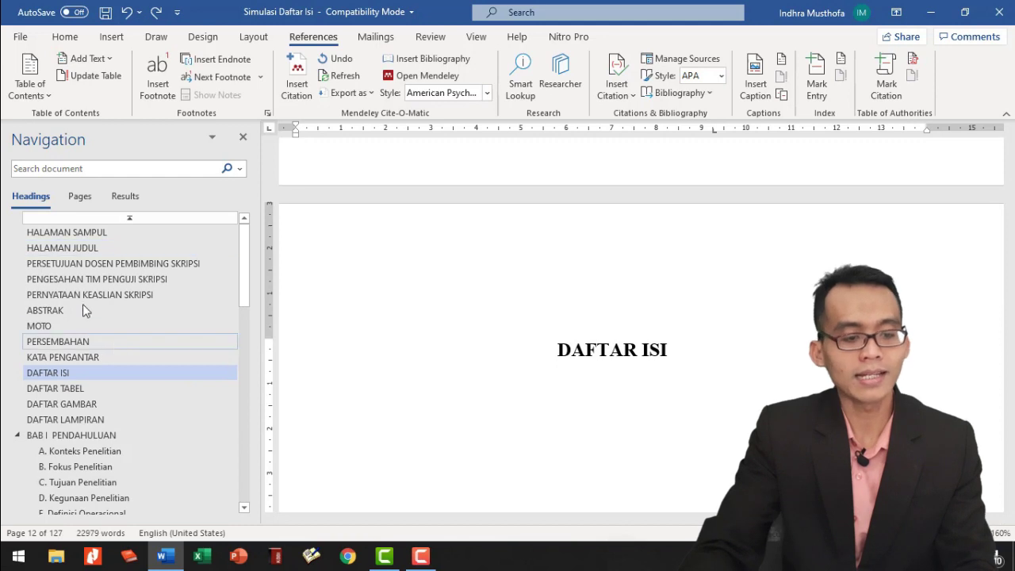
Insert the Automatic Table 1 table of contents again on the empty line under the DAFTAR ISI title
click(458, 378)
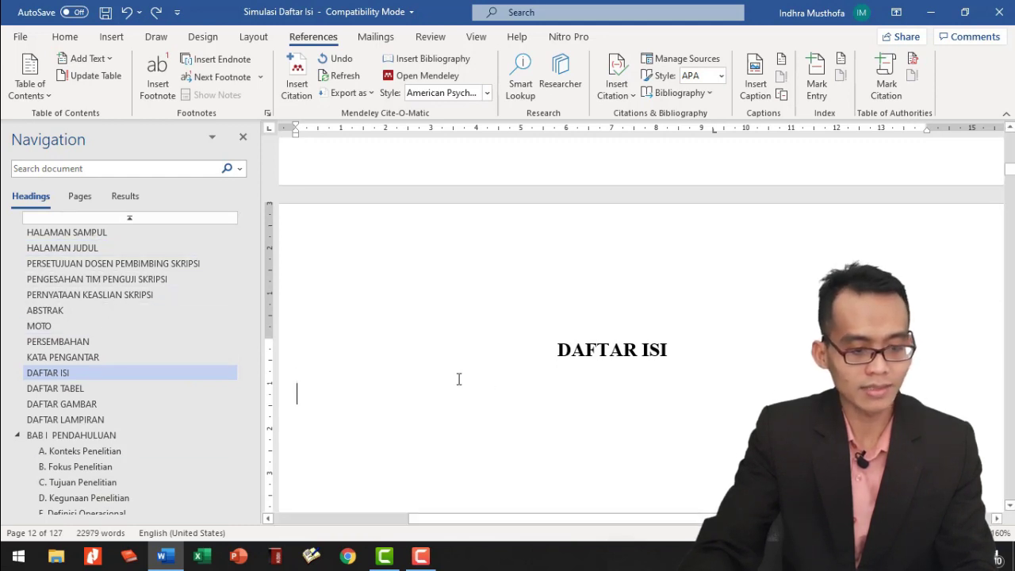
scroll(365, 358, down, 3)
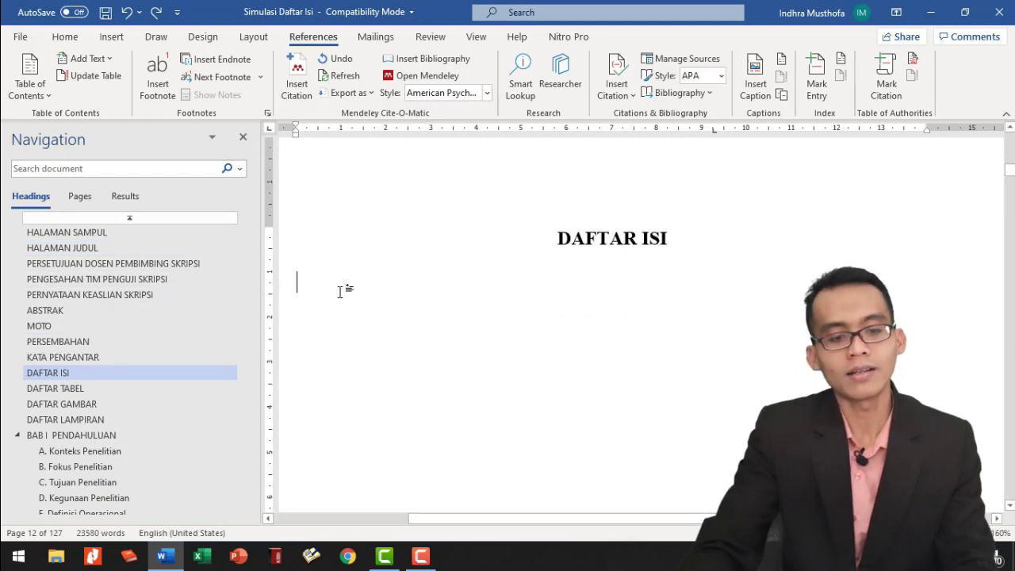
click(40, 86)
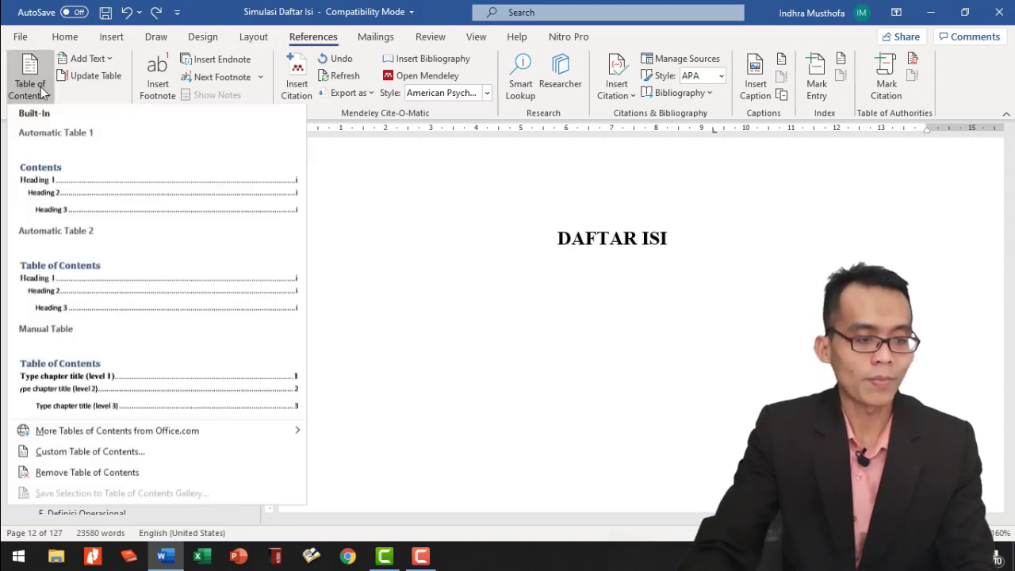
click(77, 178)
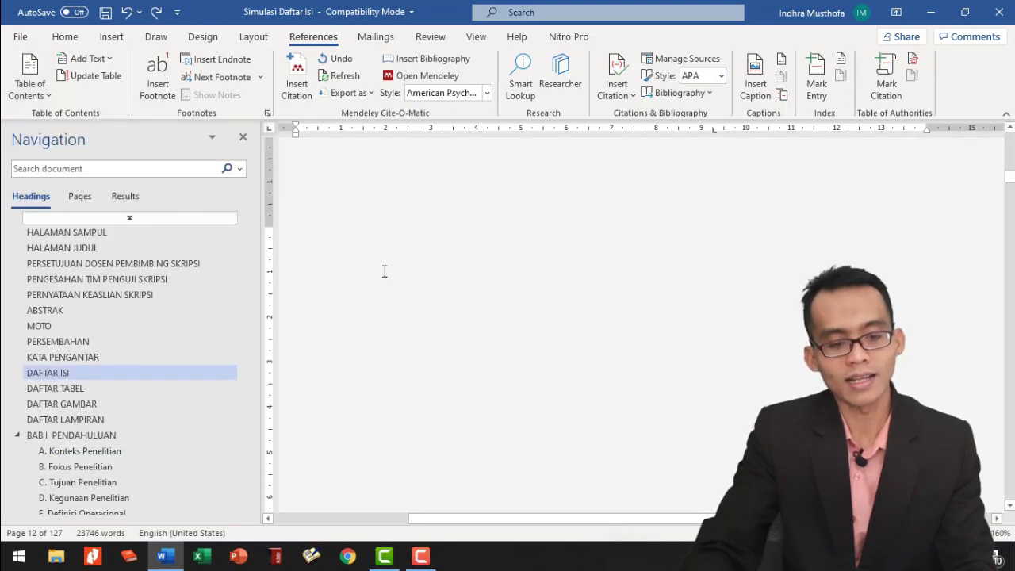
Examine how the new table of contents spreads over its pages in a multi-page overview
scroll(385, 270, up, 10)
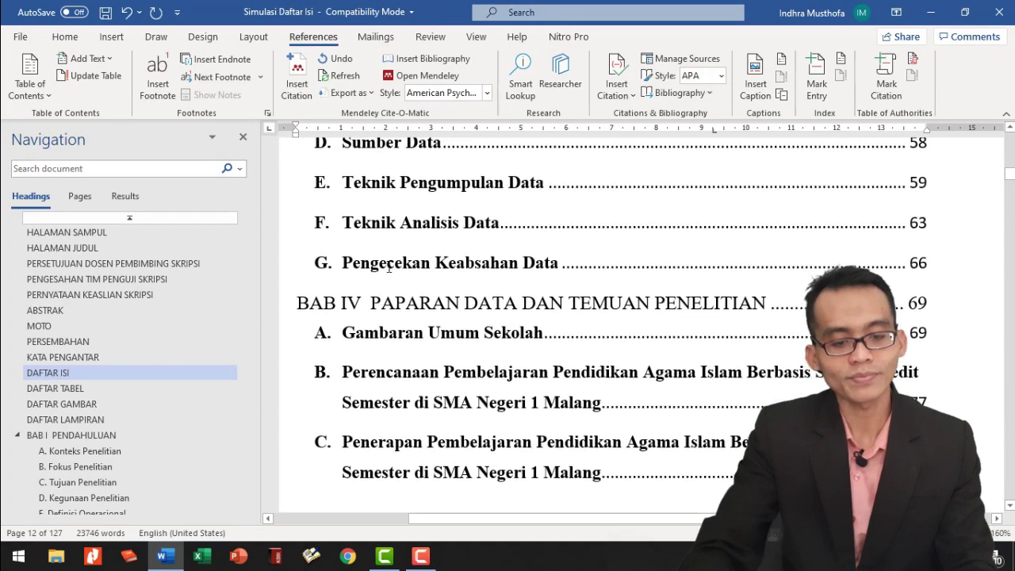
scroll(389, 268, up, 8)
scroll(390, 274, down, 5)
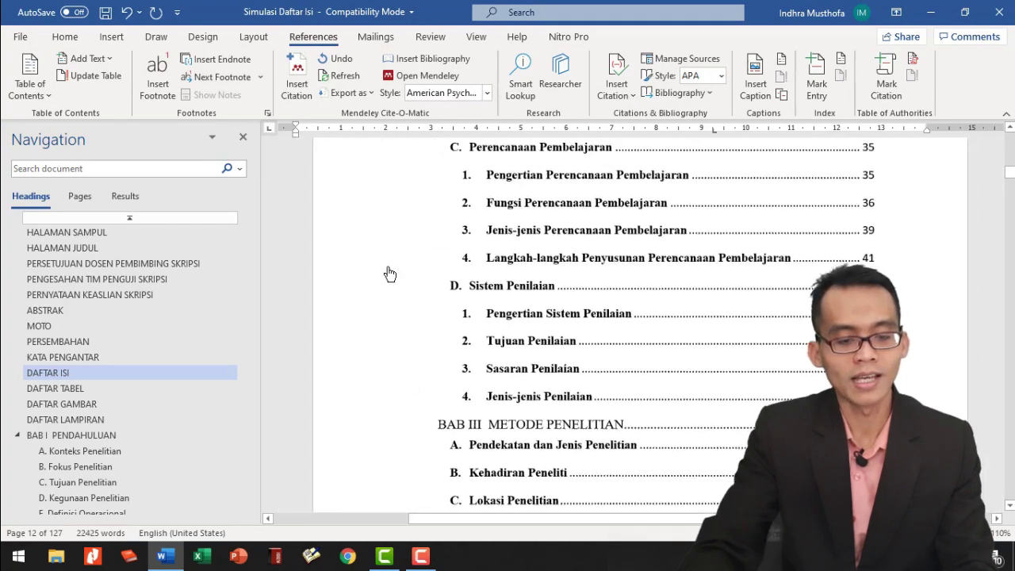
scroll(390, 274, down, 5)
scroll(642, 339, down, 3)
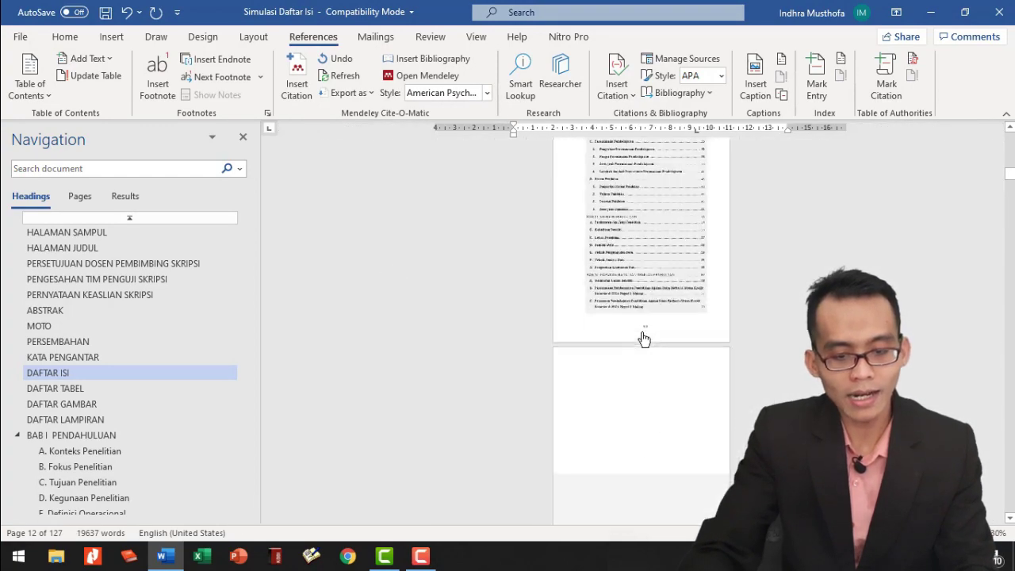
scroll(645, 238, down, 2)
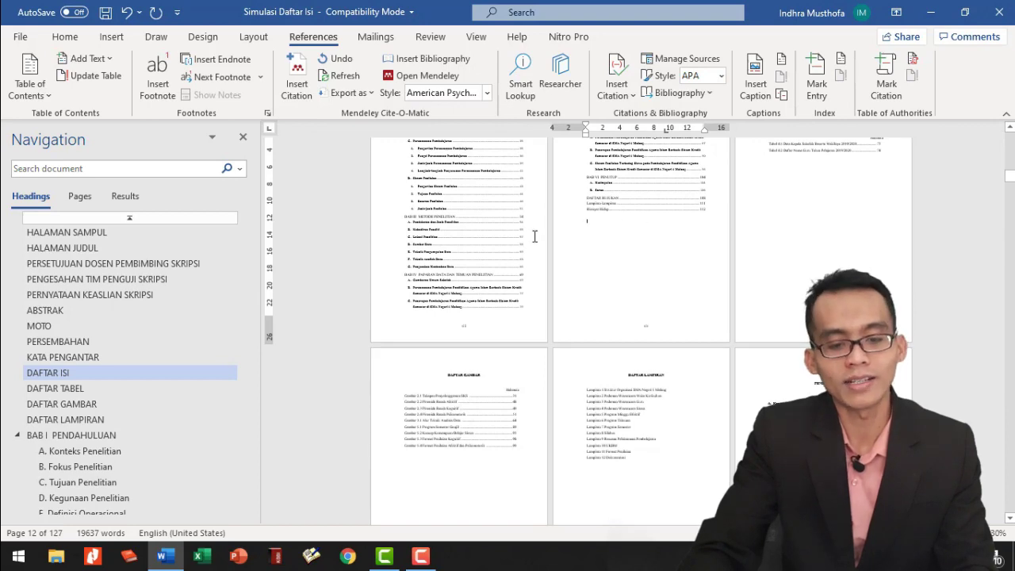
scroll(535, 236, up, 2)
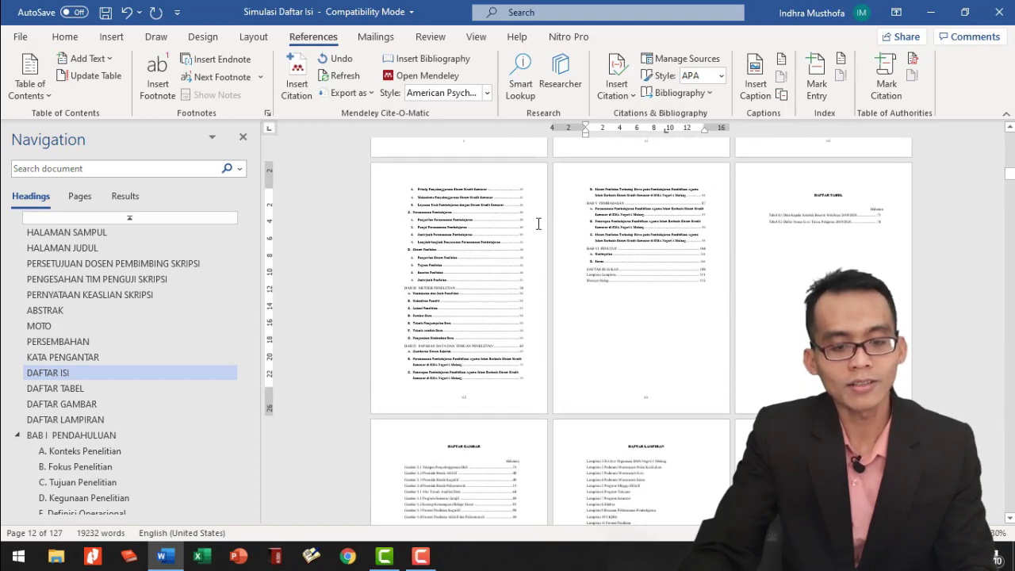
scroll(538, 224, down, 2)
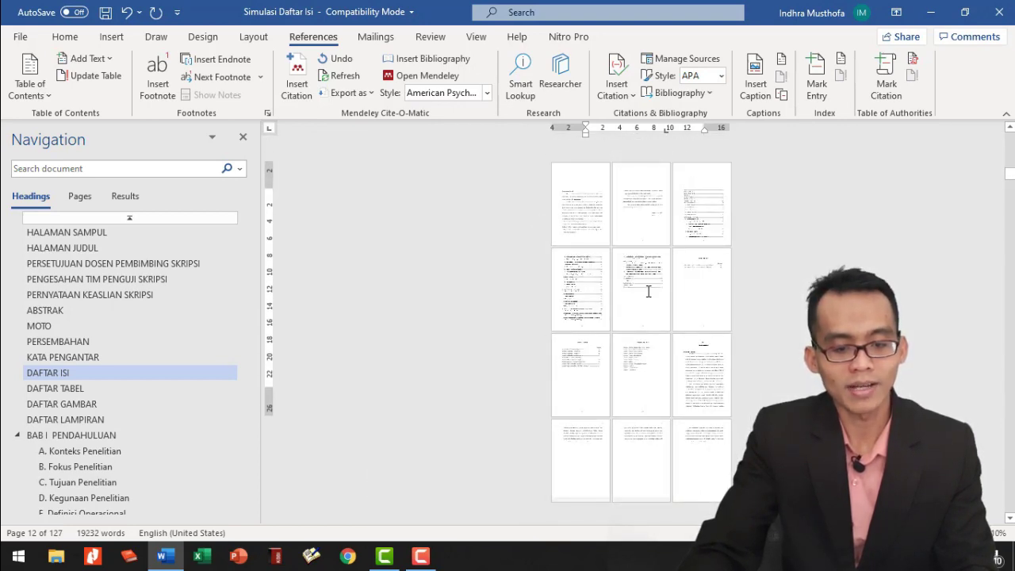
scroll(650, 298, up, 2)
scroll(406, 245, up, 2)
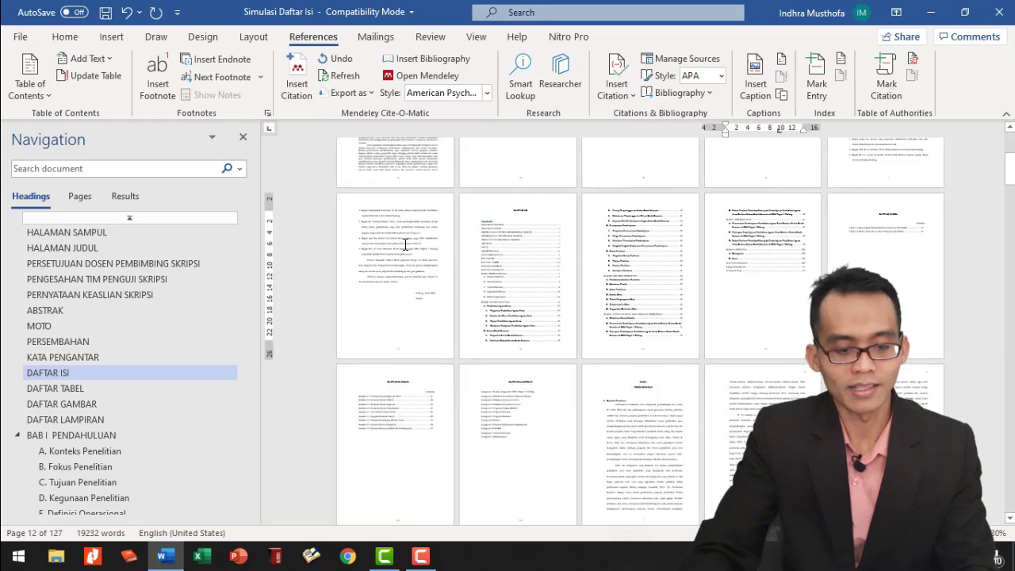
Read through the table of contents entries from Riwayat Hidup back up to HALAMAN SAMPUL
scroll(542, 274, up, 1)
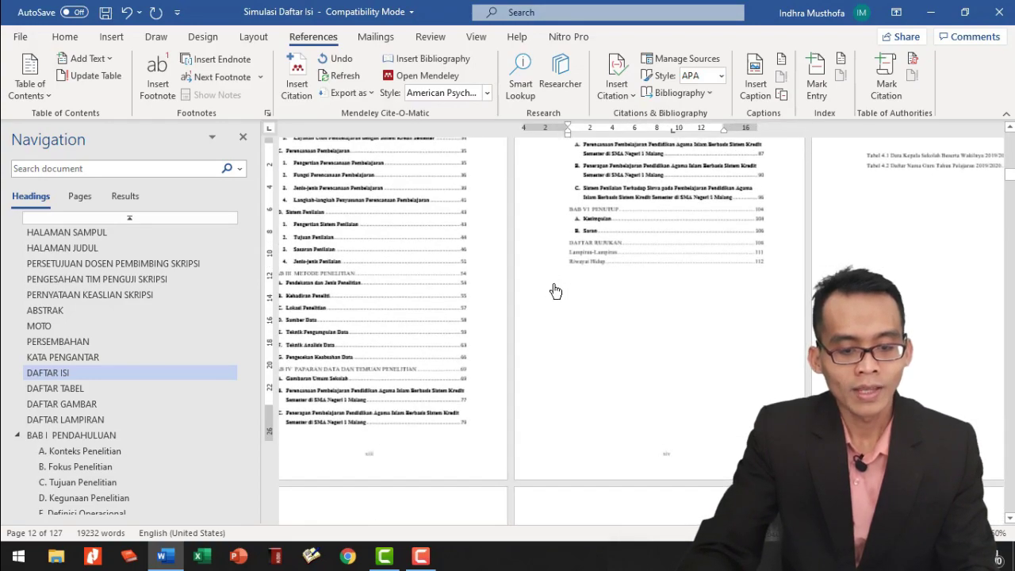
scroll(555, 292, up, 4)
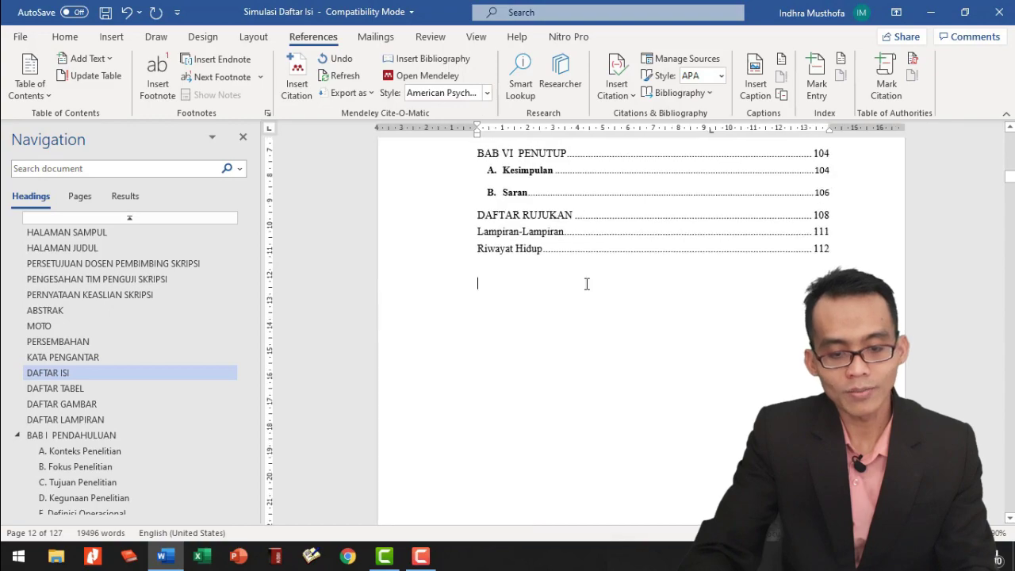
scroll(587, 284, up, 12)
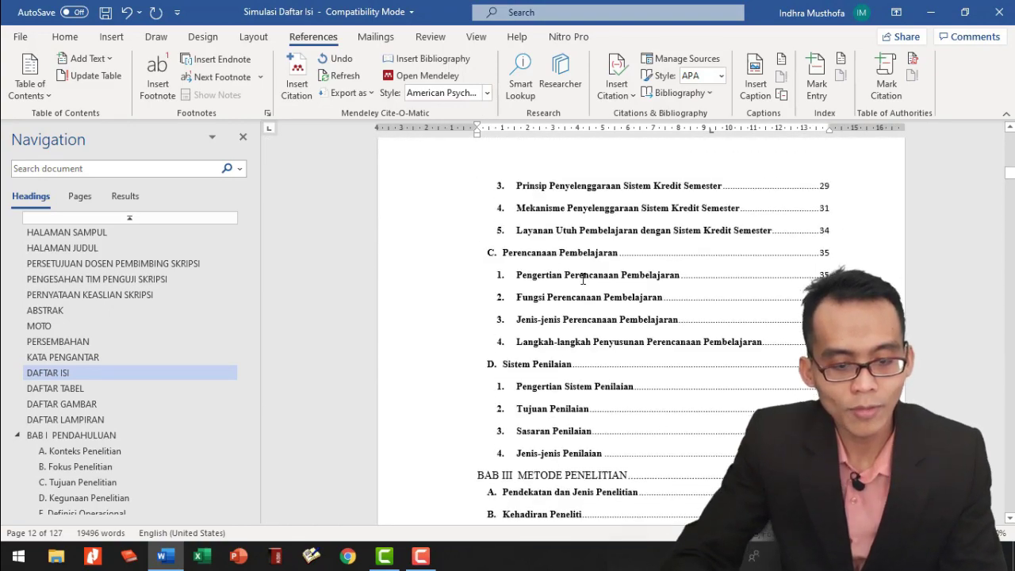
scroll(583, 278, up, 12)
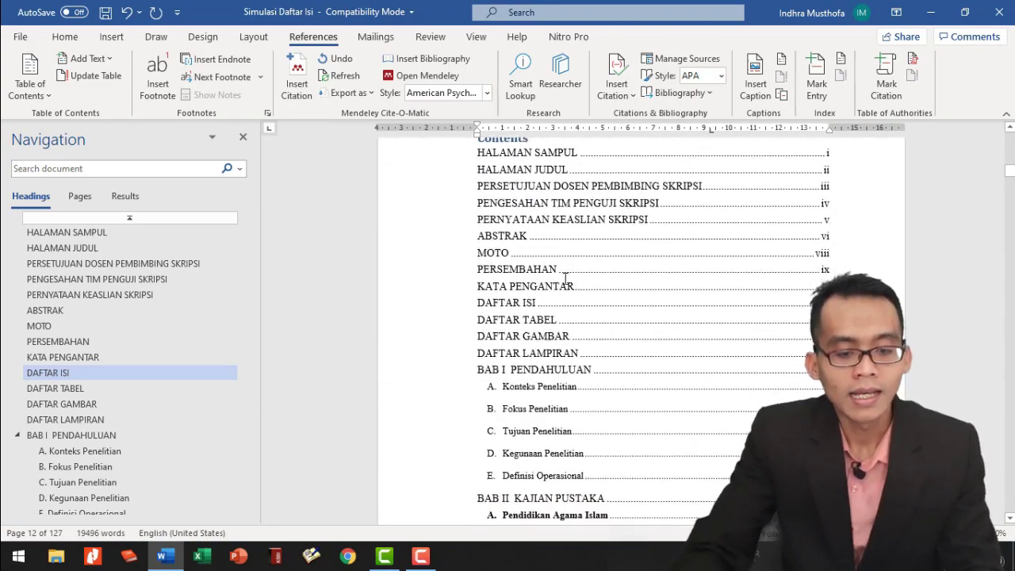
Make the BAB II KAJIAN PUSTAKA entry bold in the table of contents
scroll(566, 278, down, 8)
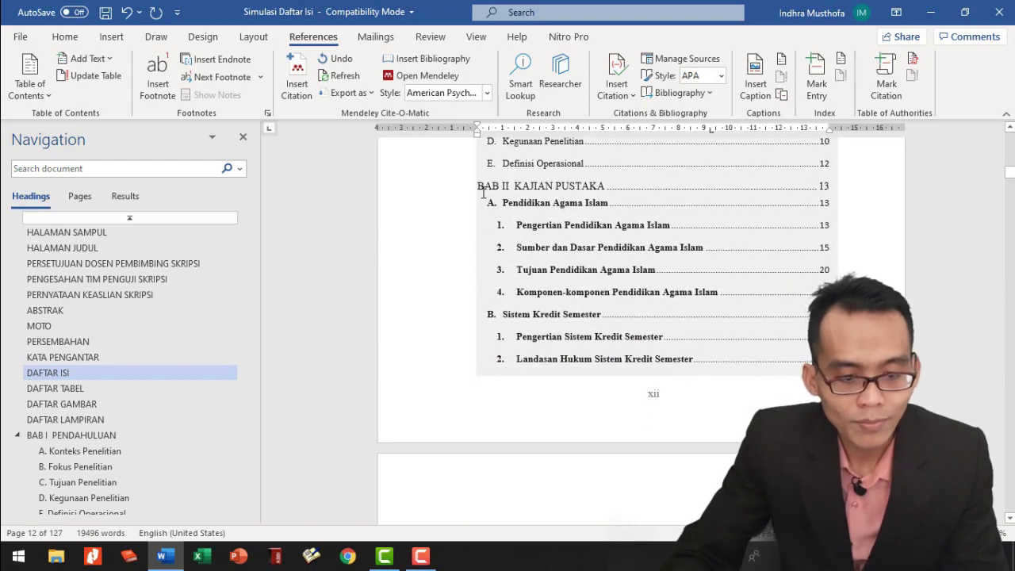
click(634, 192)
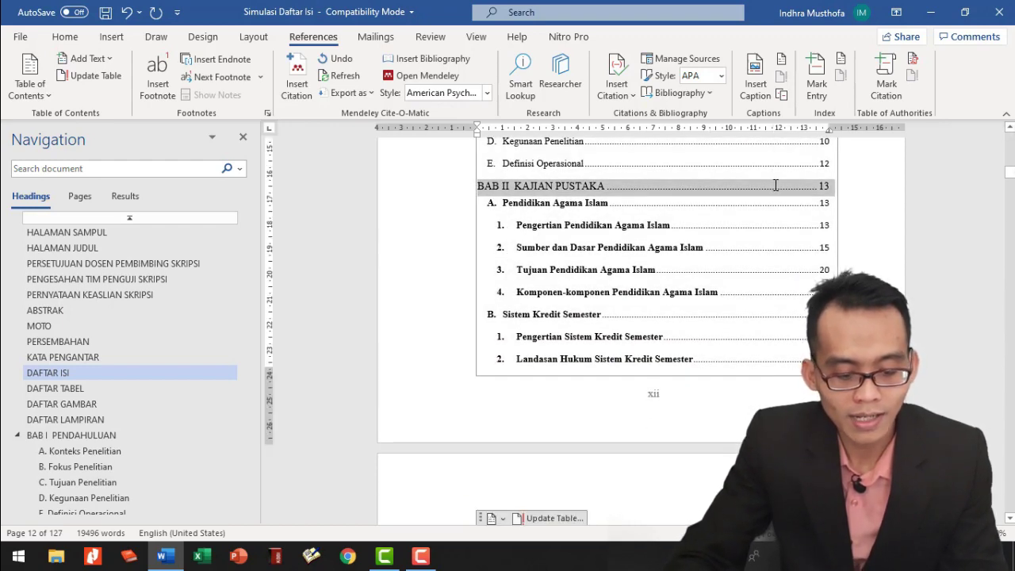
key(ctrl+b)
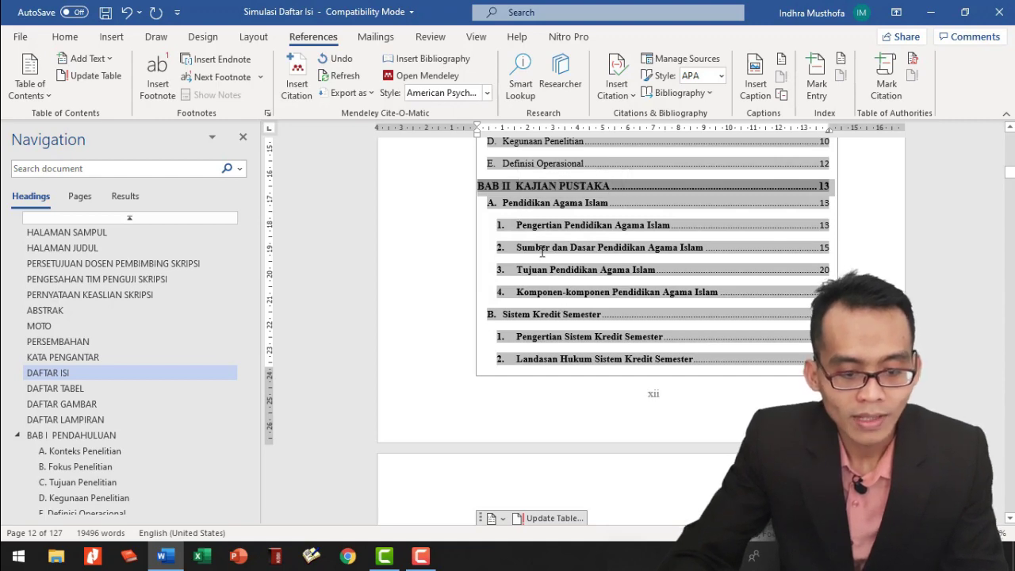
Try removing the bold from the BAB II subchapter entries, from Pendidikan Agama Islam through Jenis-jenis Penilaian
scroll(479, 208, down, 6)
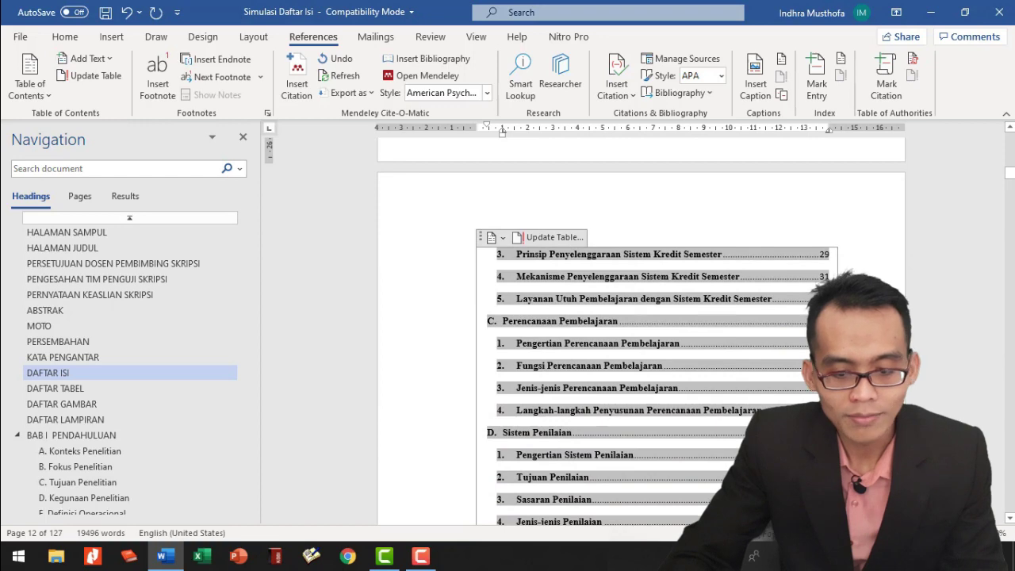
scroll(642, 332, down, 3)
shift+click(831, 397)
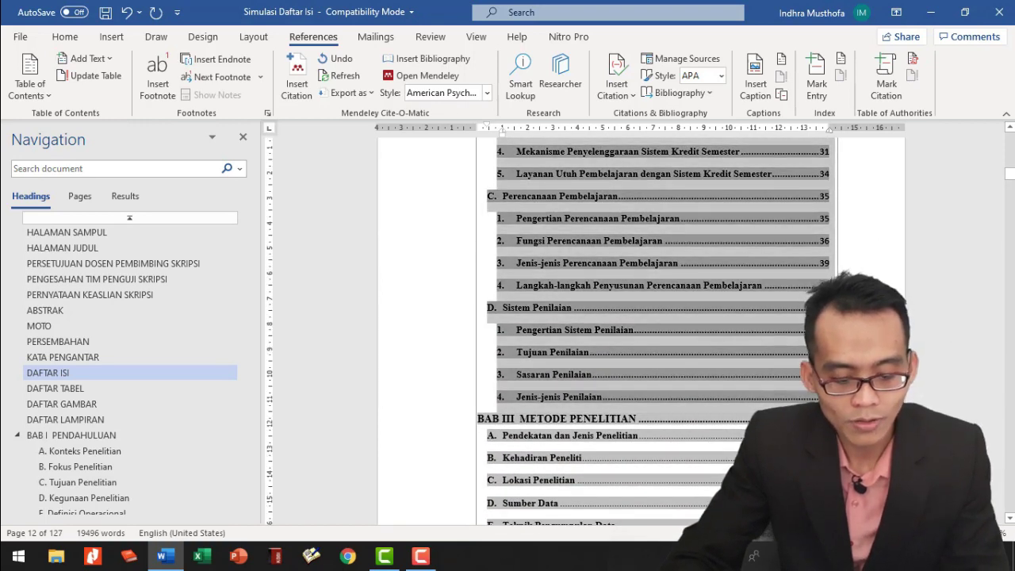
click(784, 378)
scroll(498, 353, down, 2)
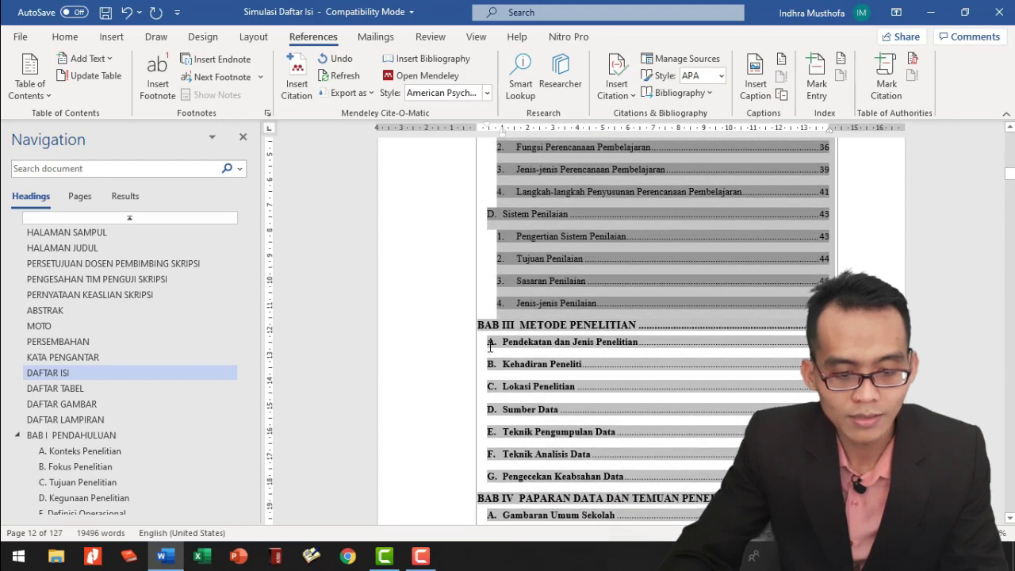
Select the entries from Pendekatan dan Jenis Penelitian downward and check the bold formatting back to the start of the table
click(490, 346)
key(ctrl+shift+End)
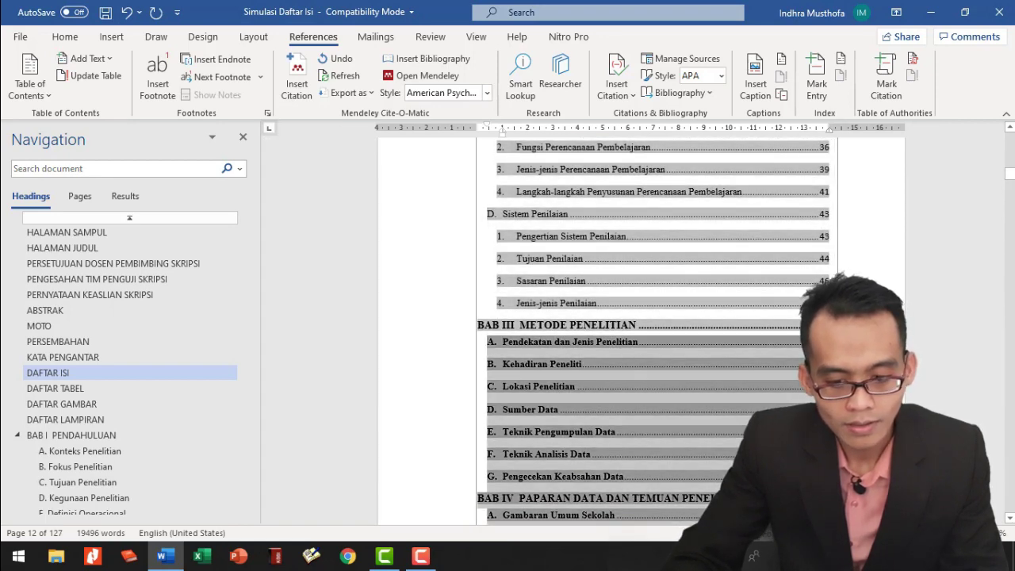
scroll(654, 317, down, 3)
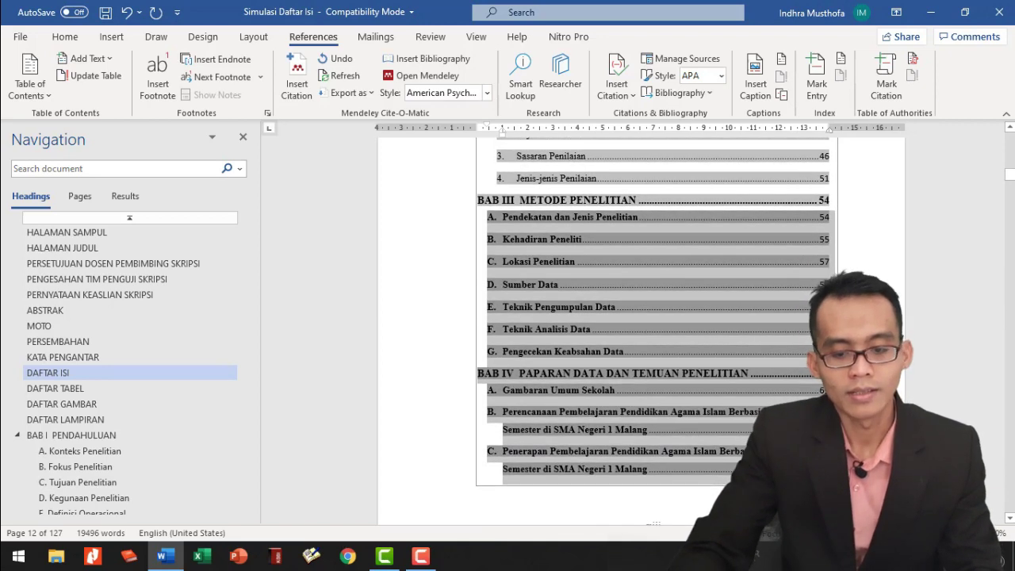
scroll(628, 365, up, 20)
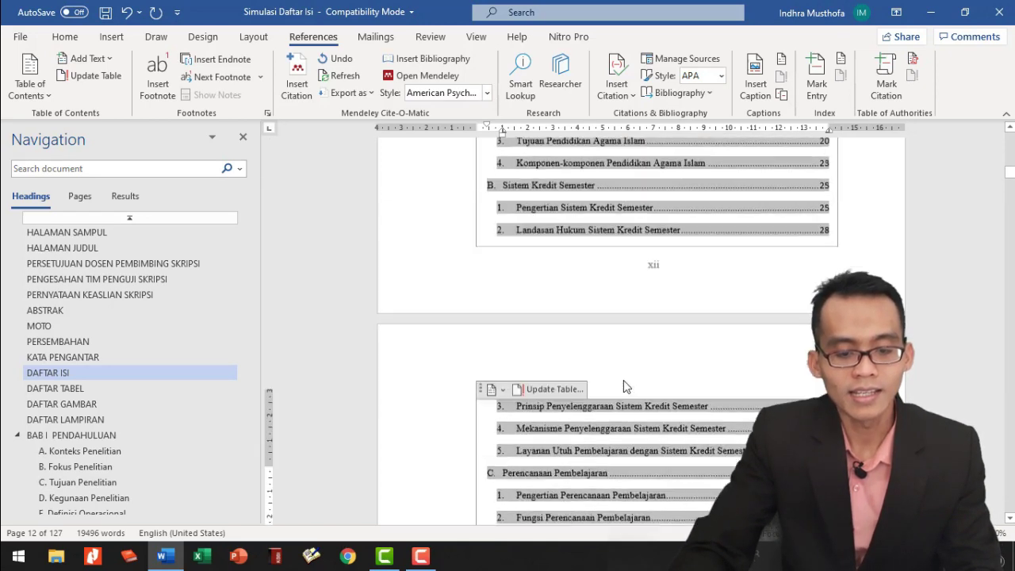
scroll(627, 365, up, 7)
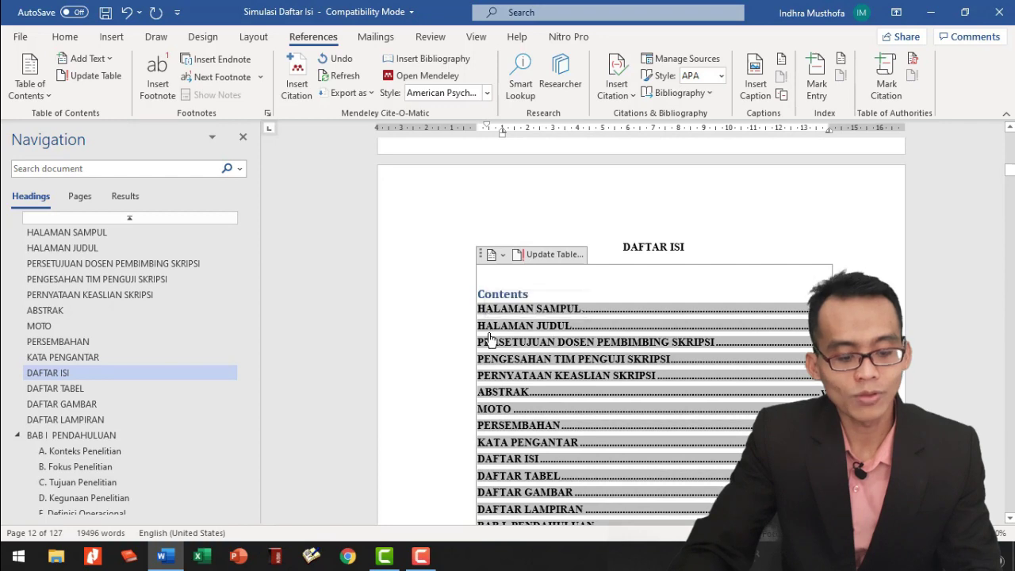
Undo the bold removal on the BAB II subchapter entries and review the table's entries from HALAMAN SAMPUL down to BAB II
scroll(507, 357, down, 20)
scroll(536, 350, up, 20)
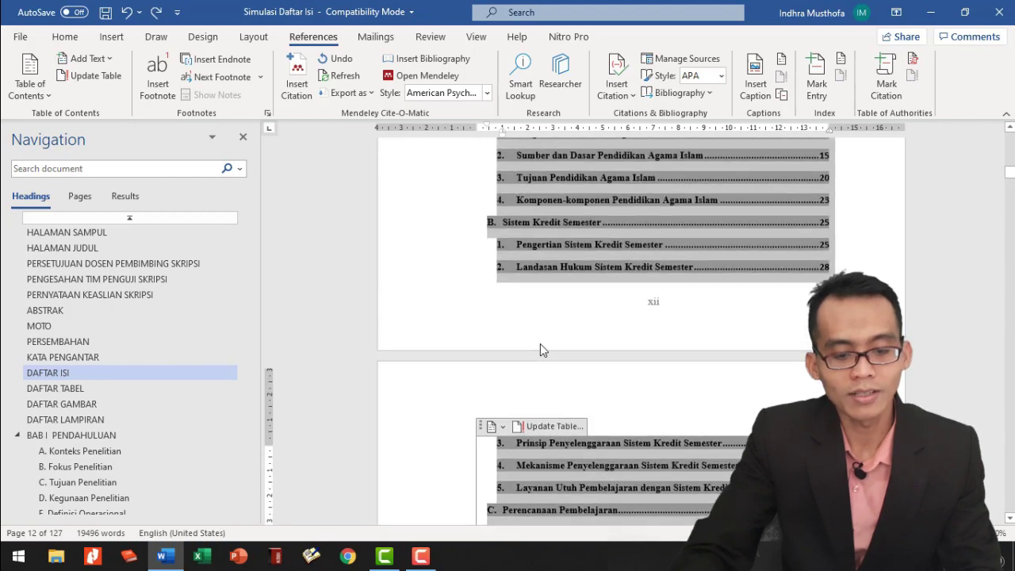
scroll(504, 294, up, 3)
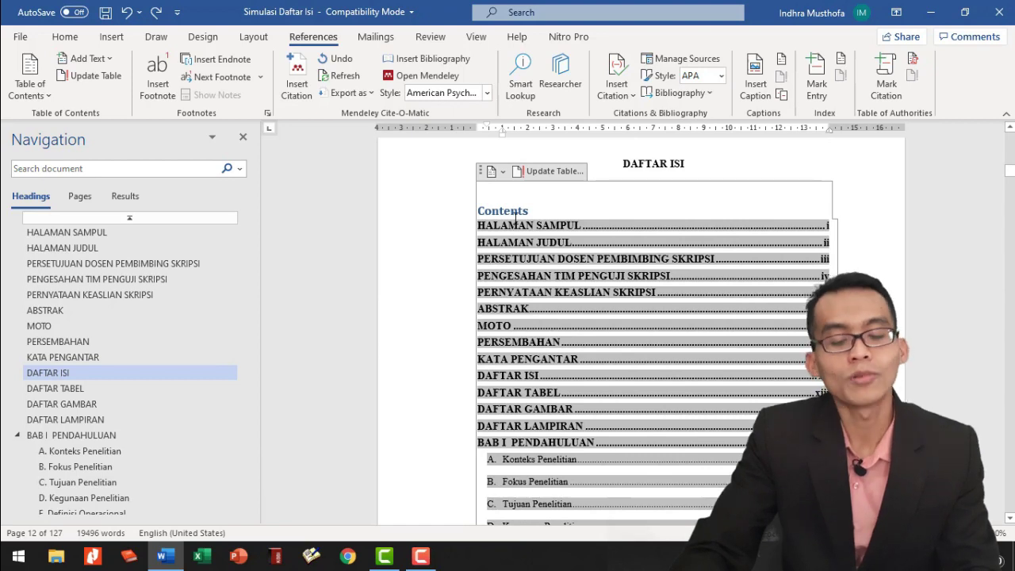
scroll(875, 263, down, 5)
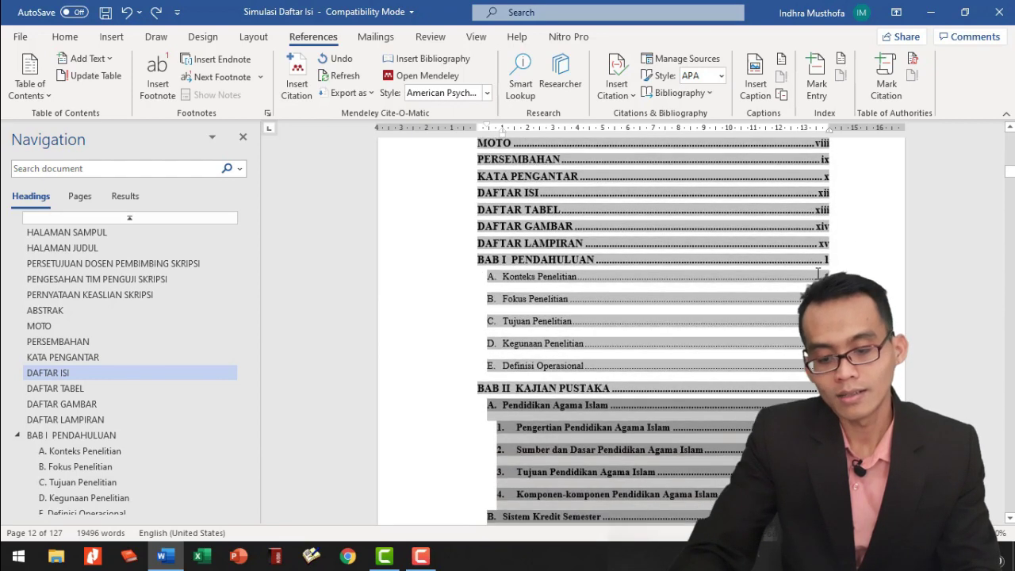
Set the whole selected table of contents to Times New Roman, size 12
scroll(803, 270, up, 5)
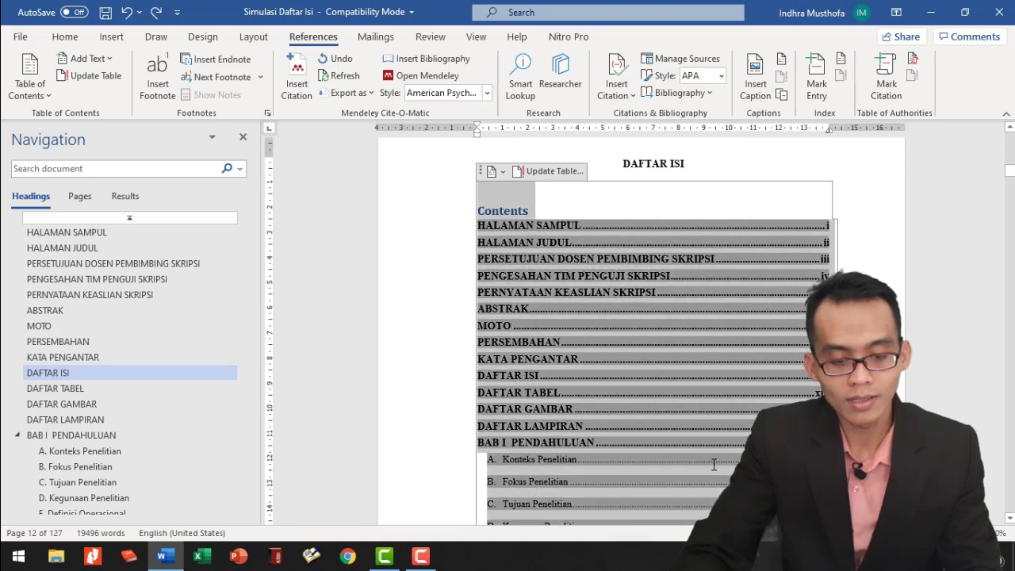
scroll(707, 438, down, 10)
scroll(717, 442, down, 12)
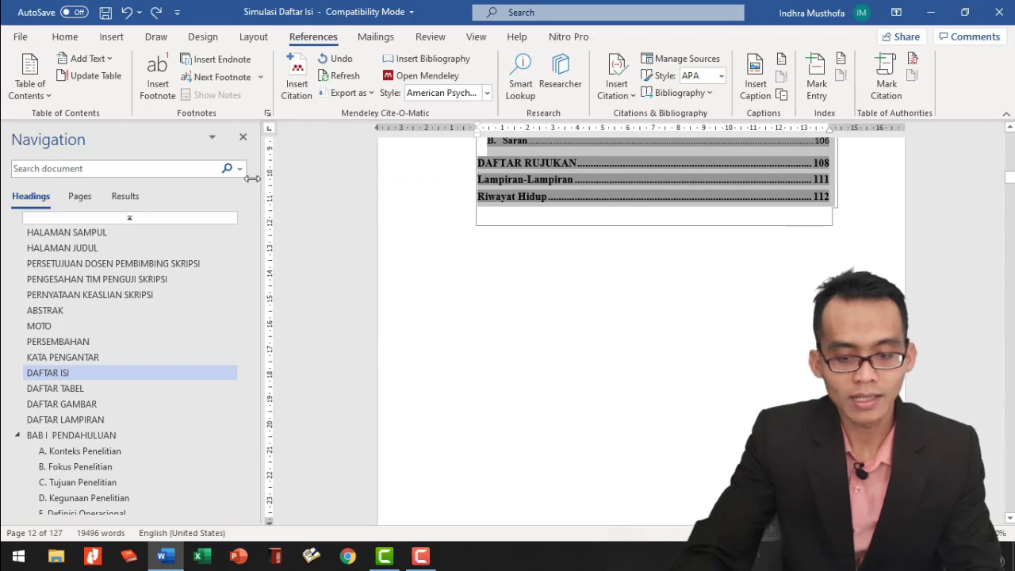
click(65, 36)
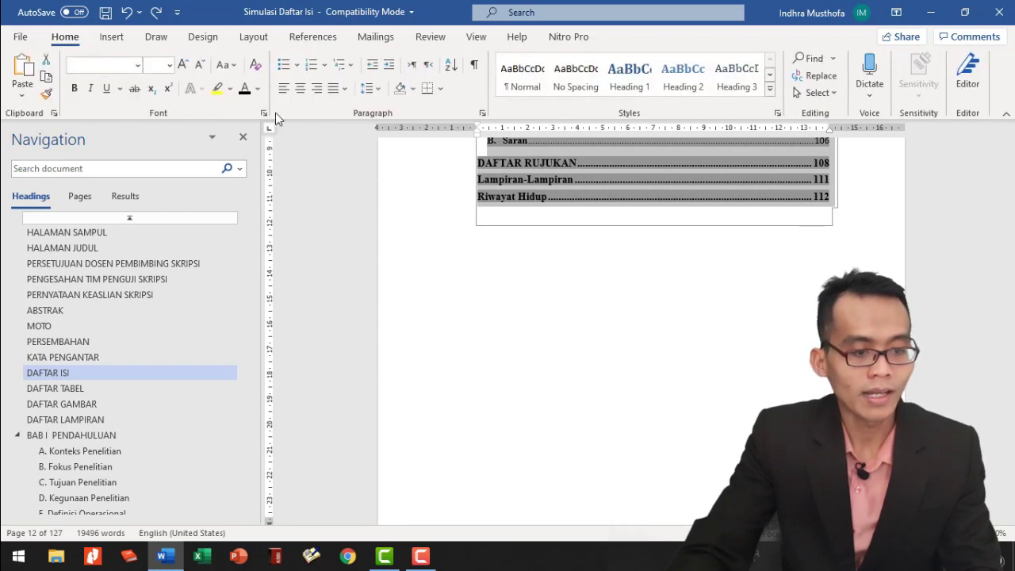
click(138, 65)
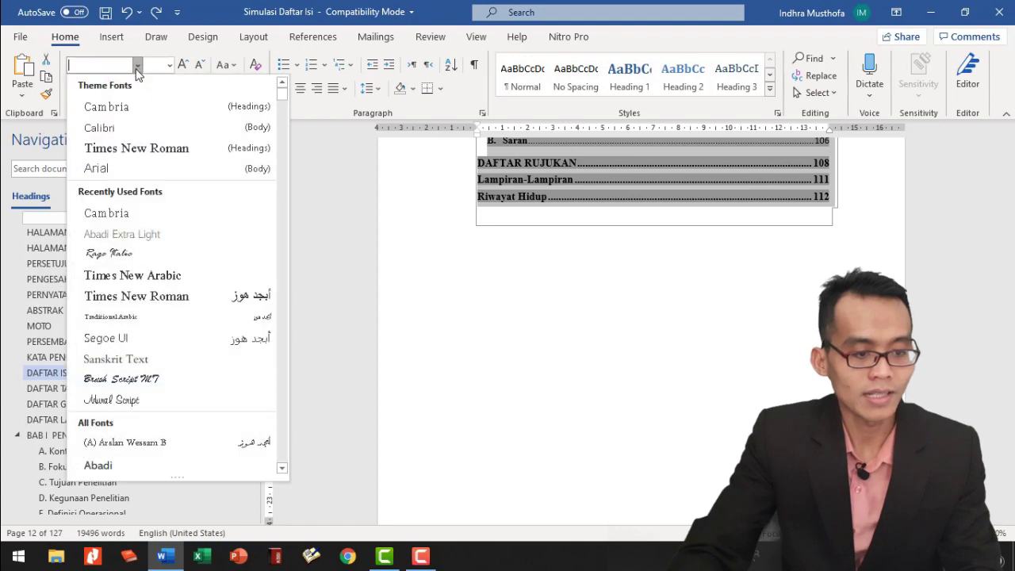
click(141, 147)
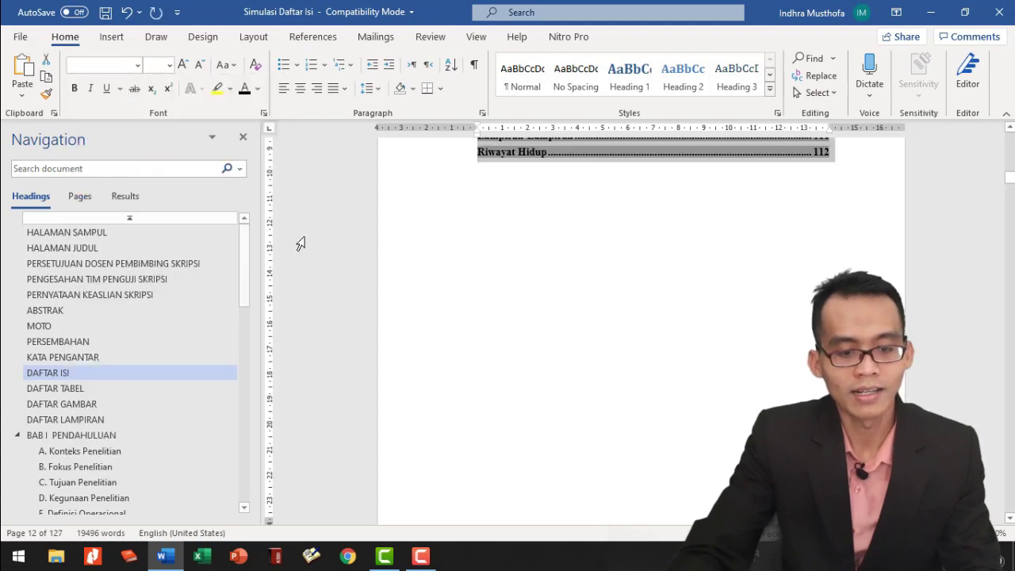
scroll(568, 359, up, 5)
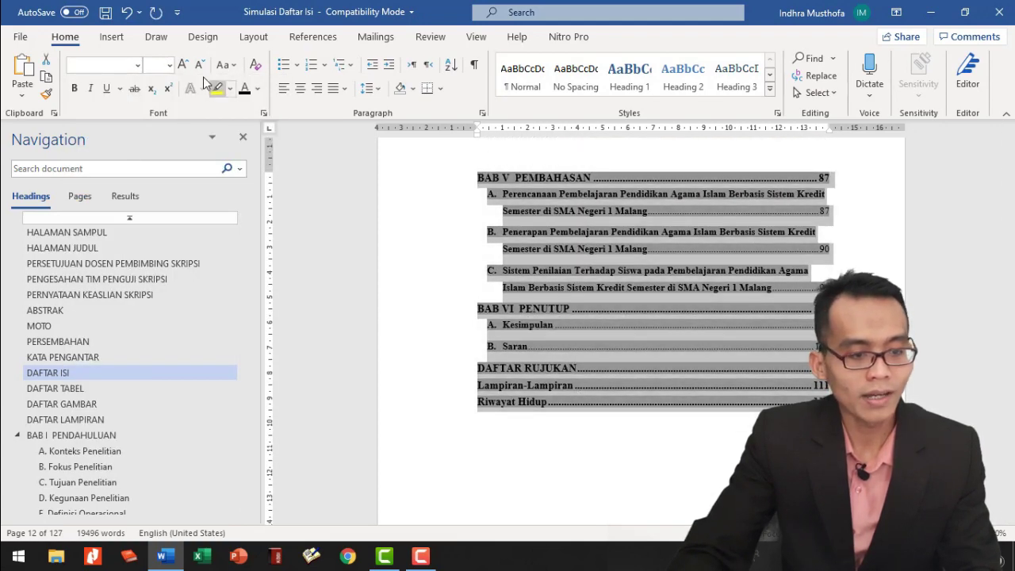
click(170, 65)
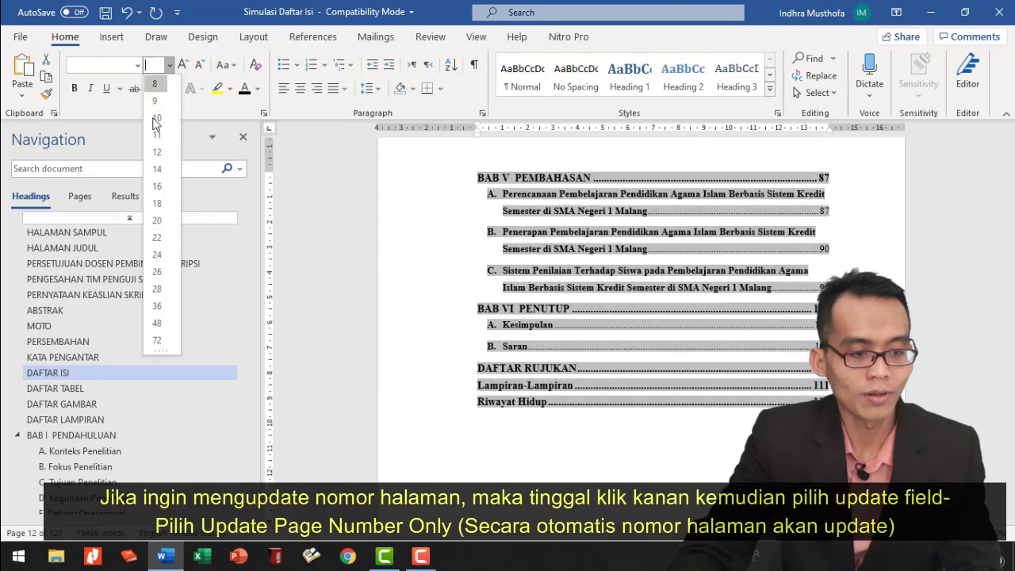
click(161, 162)
Set the table of contents' line spacing to 1.15 and remove the bold from all its entries
click(370, 88)
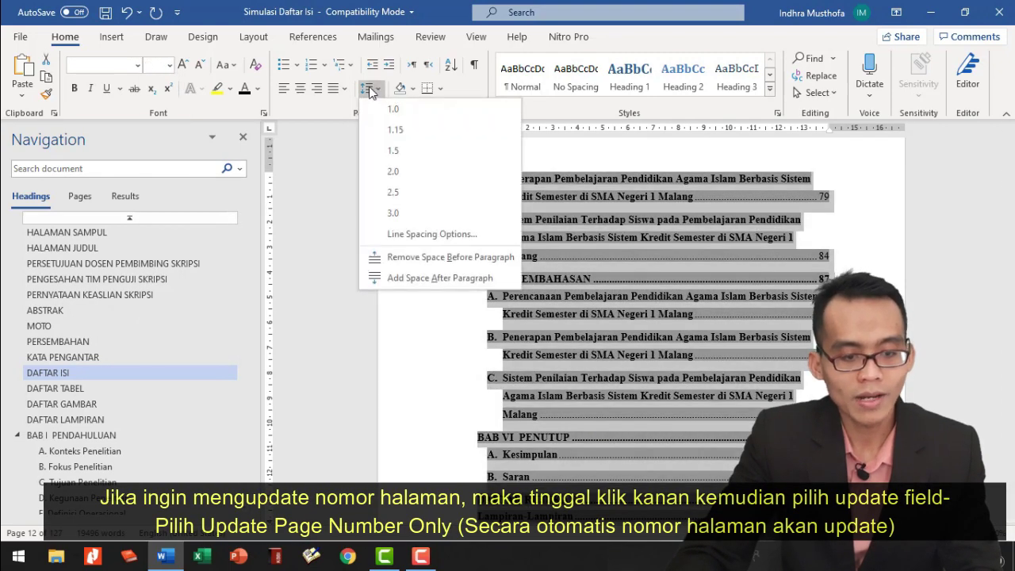
click(394, 133)
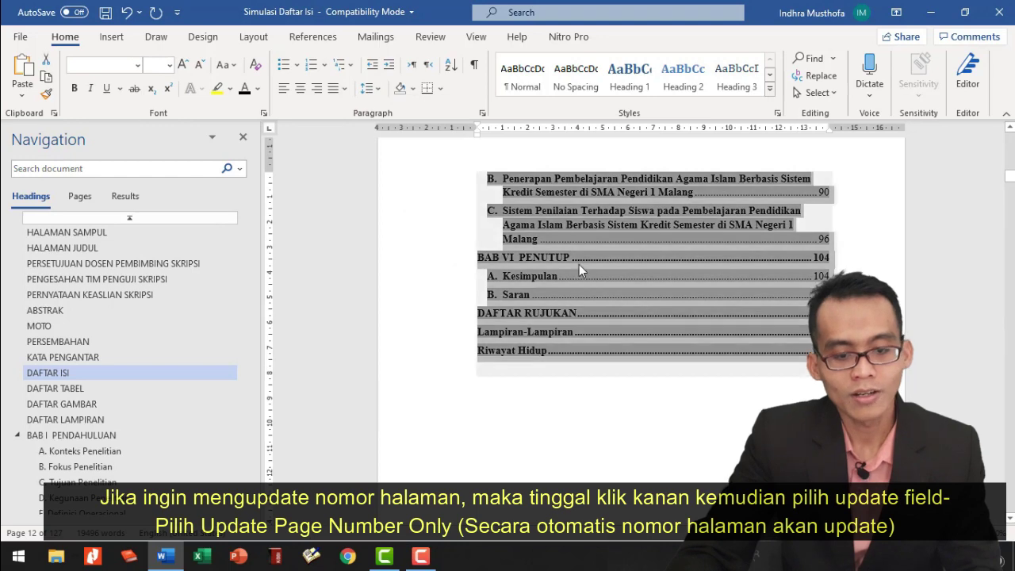
scroll(591, 251, up, 15)
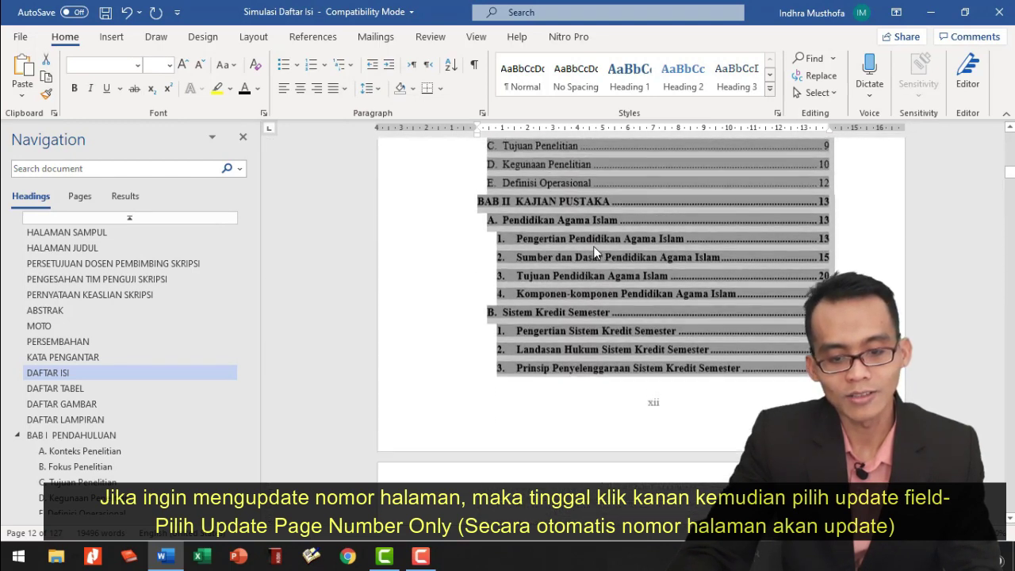
scroll(595, 251, up, 3)
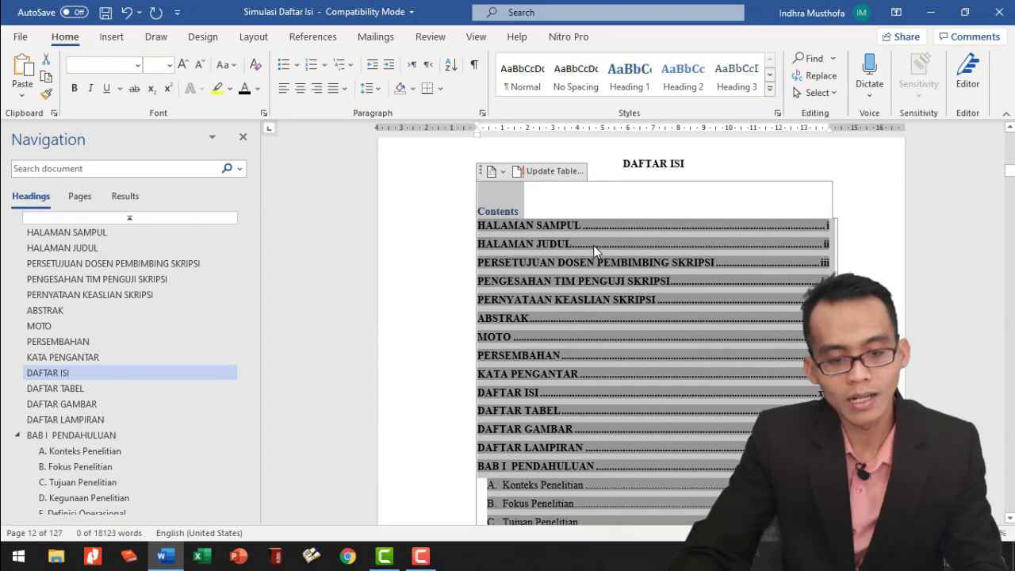
key(ctrl+b)
scroll(594, 245, down, 2)
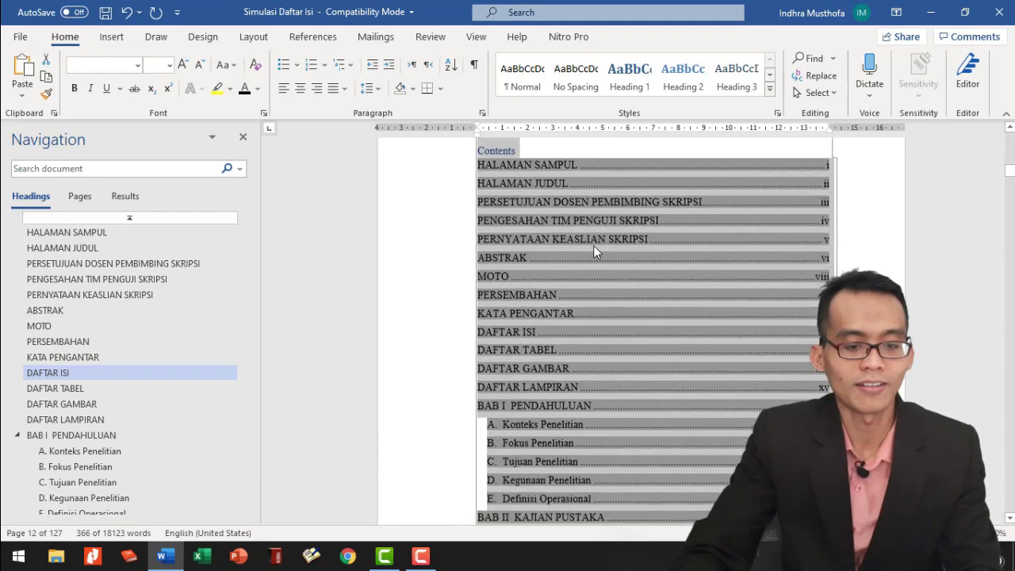
Delete the Contents heading above the HALAMAN SAMPUL entry in the table of contents
scroll(593, 245, up, 2)
click(542, 226)
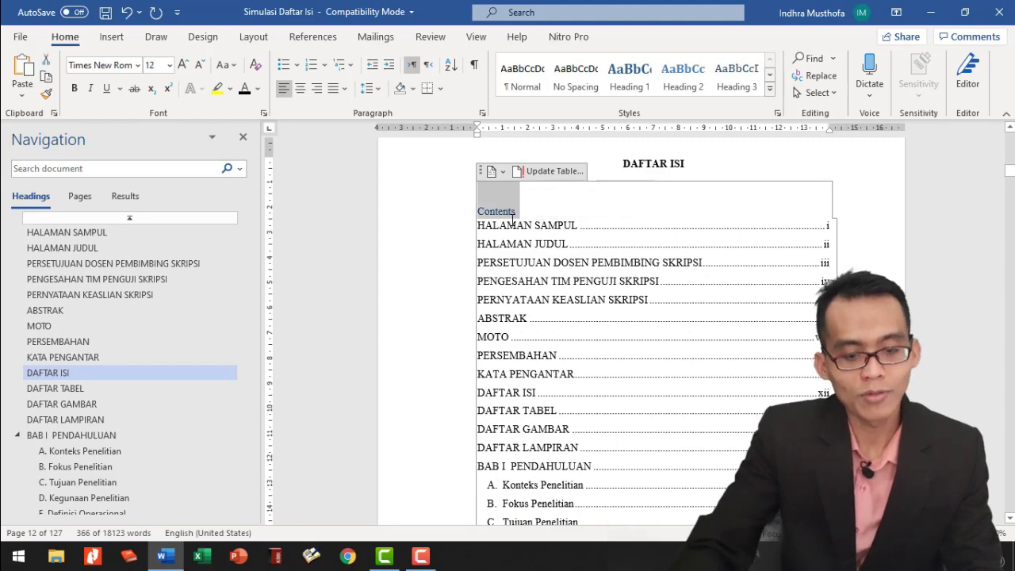
key(ctrl+BackSpace)
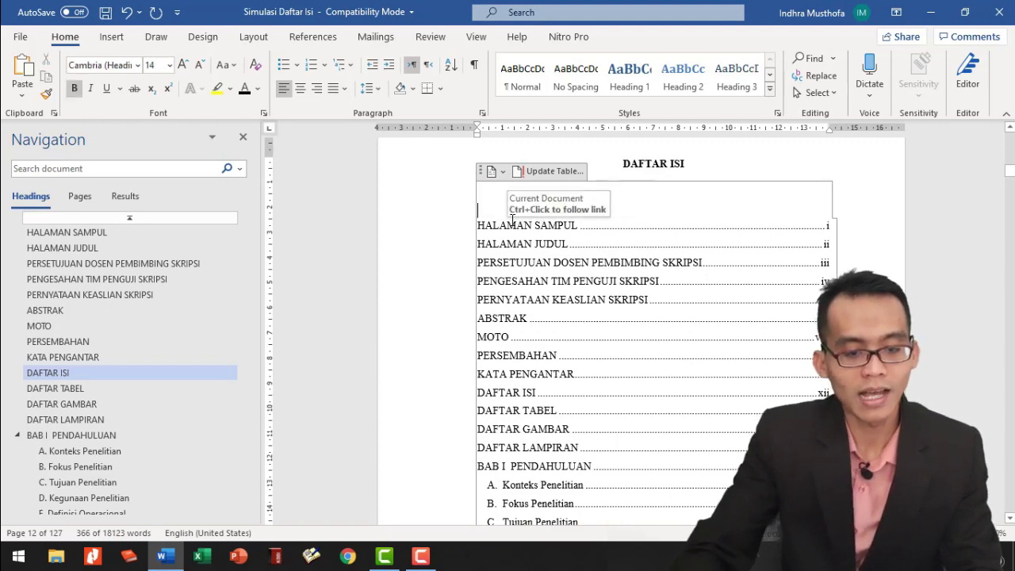
Review the formatting and page numbers of the table of contents entries from the front matter through BAB V PEMBAHASAN
scroll(684, 354, down, 3)
scroll(685, 354, down, 16)
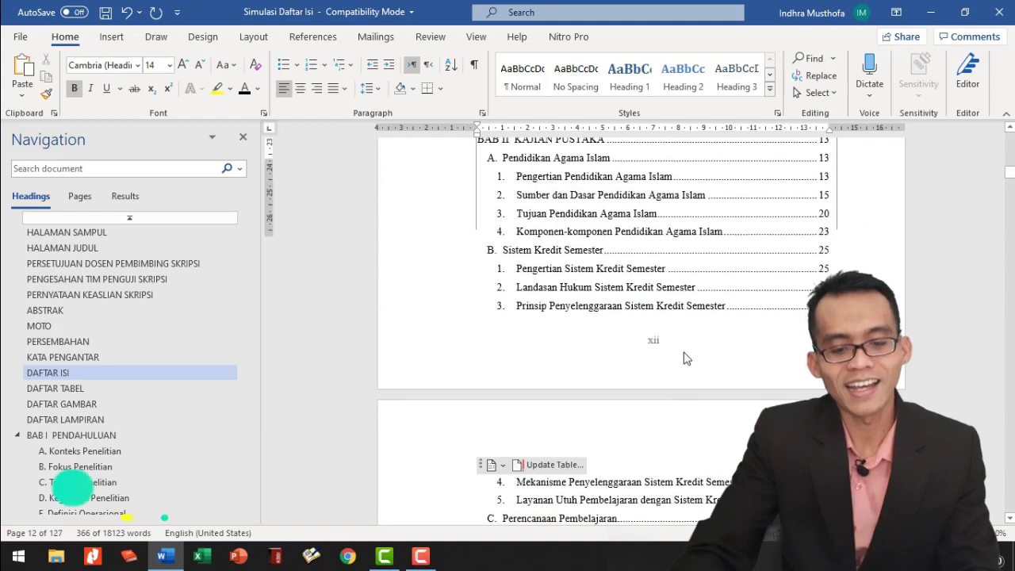
scroll(685, 347, down, 4)
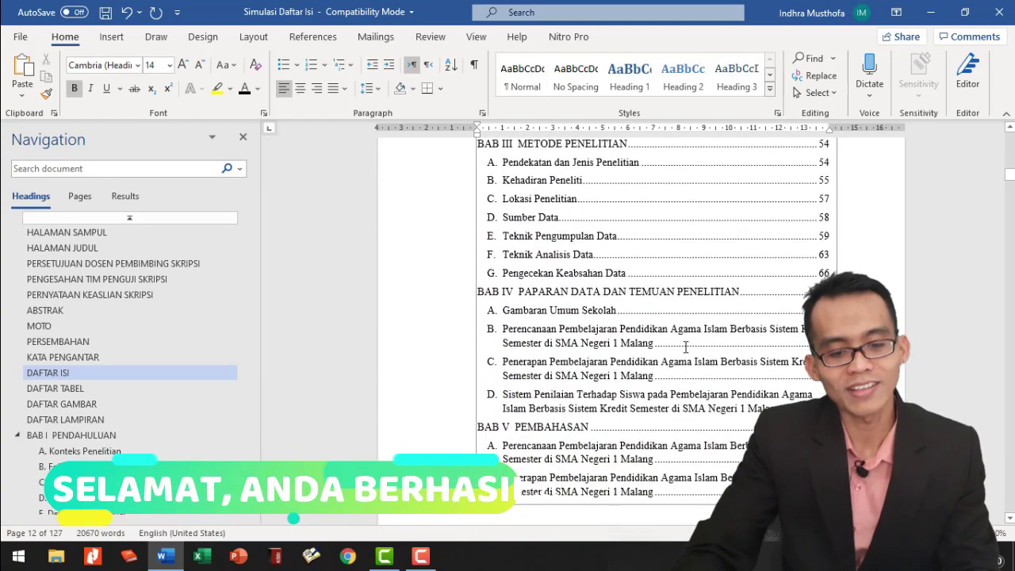
scroll(686, 346, down, 3)
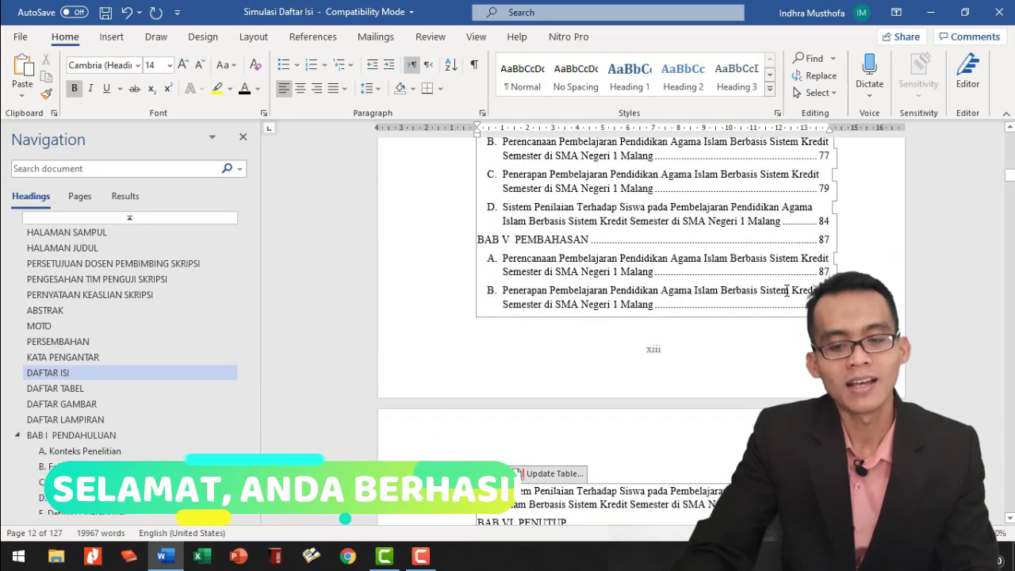
scroll(785, 292, up, 8)
scroll(786, 292, up, 2)
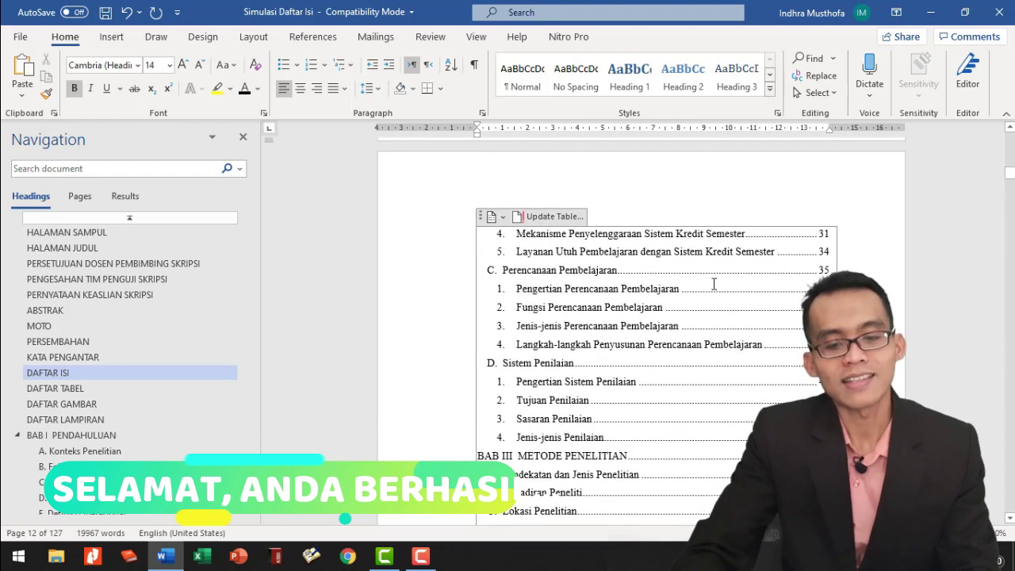
scroll(714, 283, up, 5)
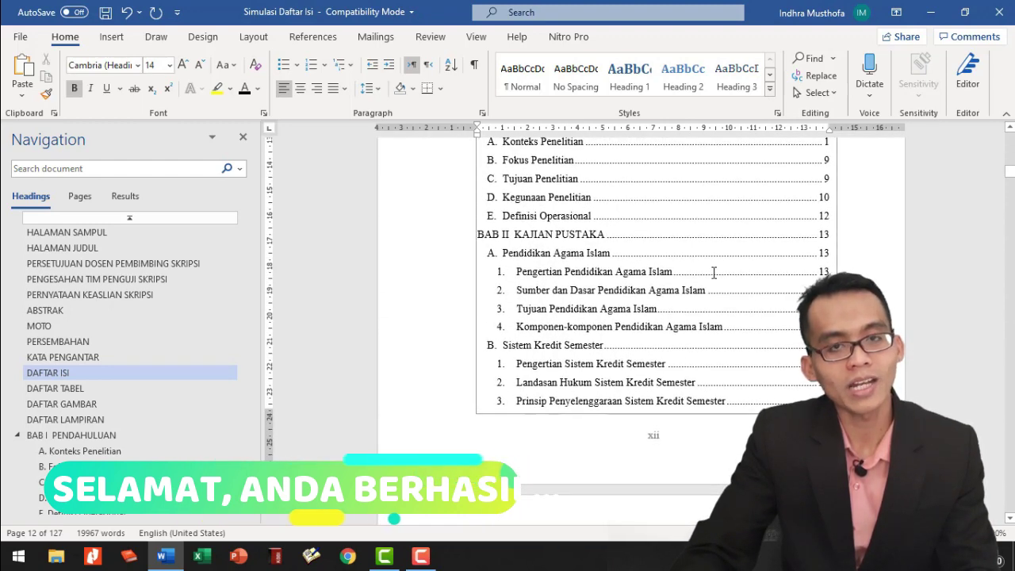
scroll(792, 242, up, 3)
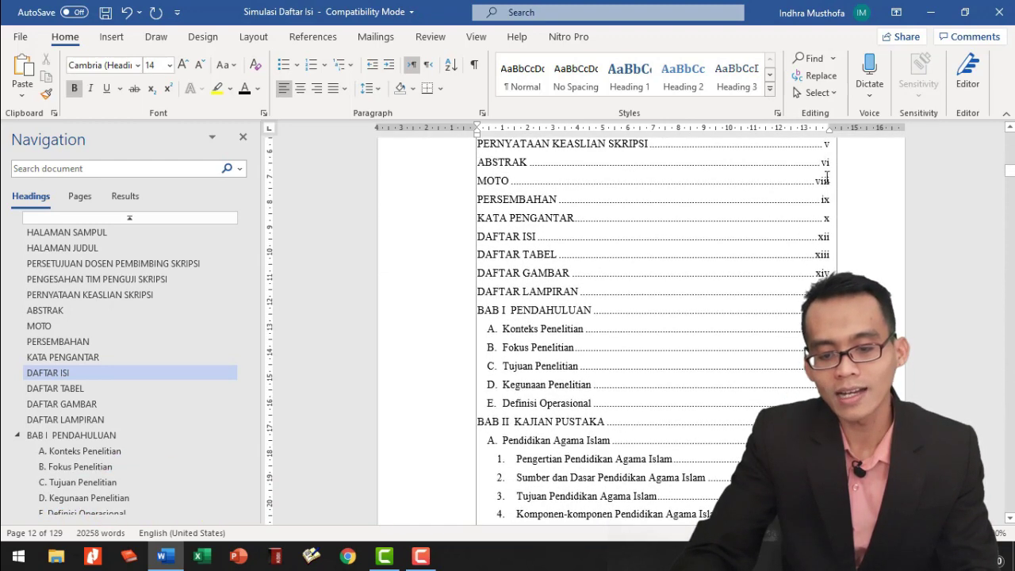
scroll(820, 278, down, 6)
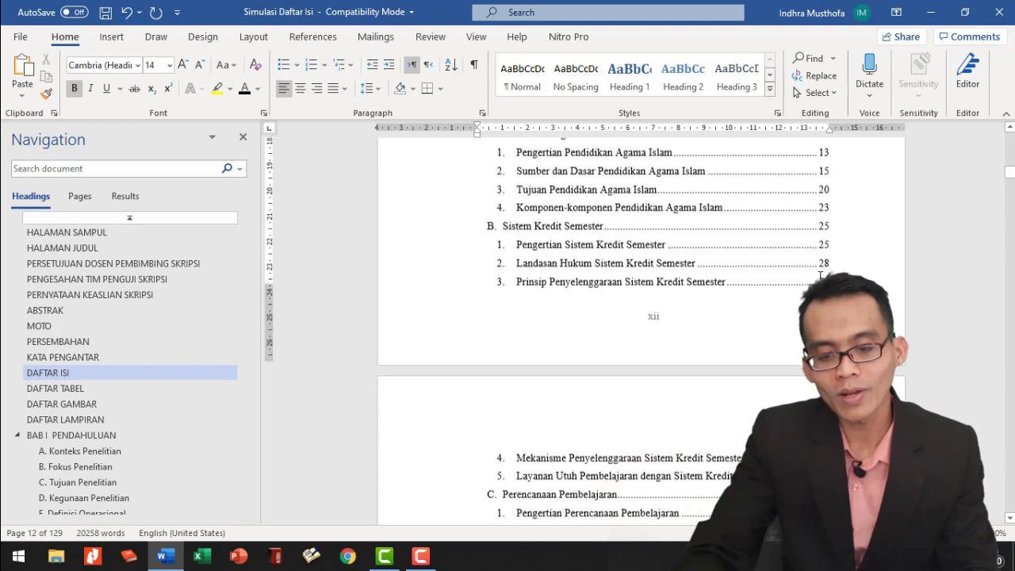
scroll(820, 277, down, 3)
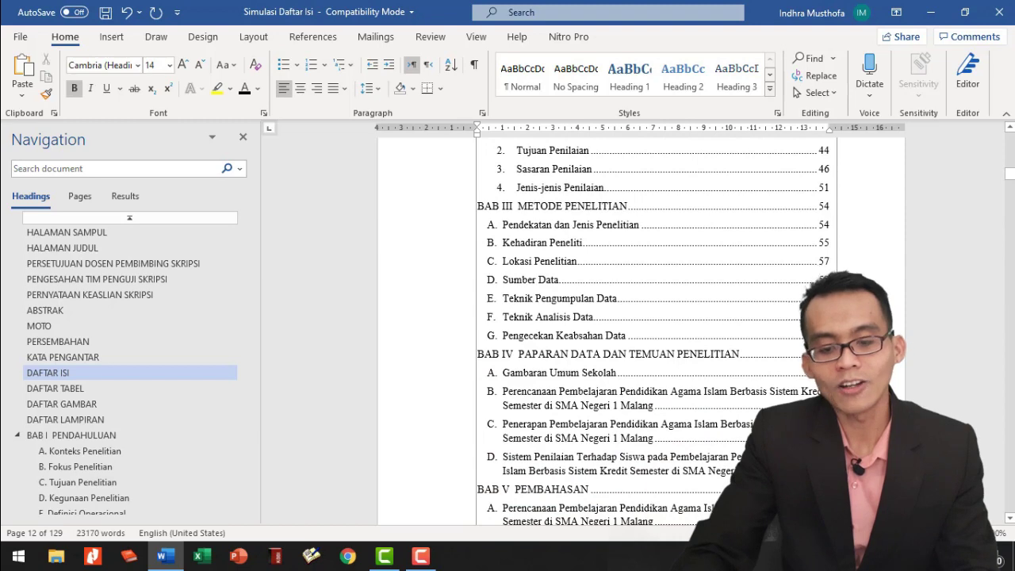
scroll(520, 317, down, 2)
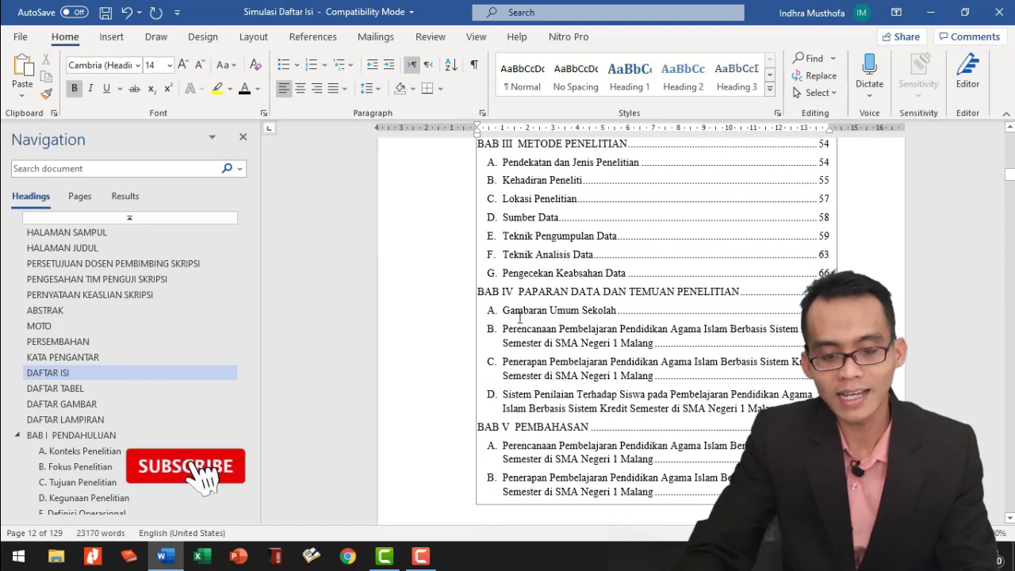
Follow the BAB IV PAPARAN DATA DAN TEMUAN PENELITIAN entry's link to its chapter and view the text there
scroll(542, 270, down, 1)
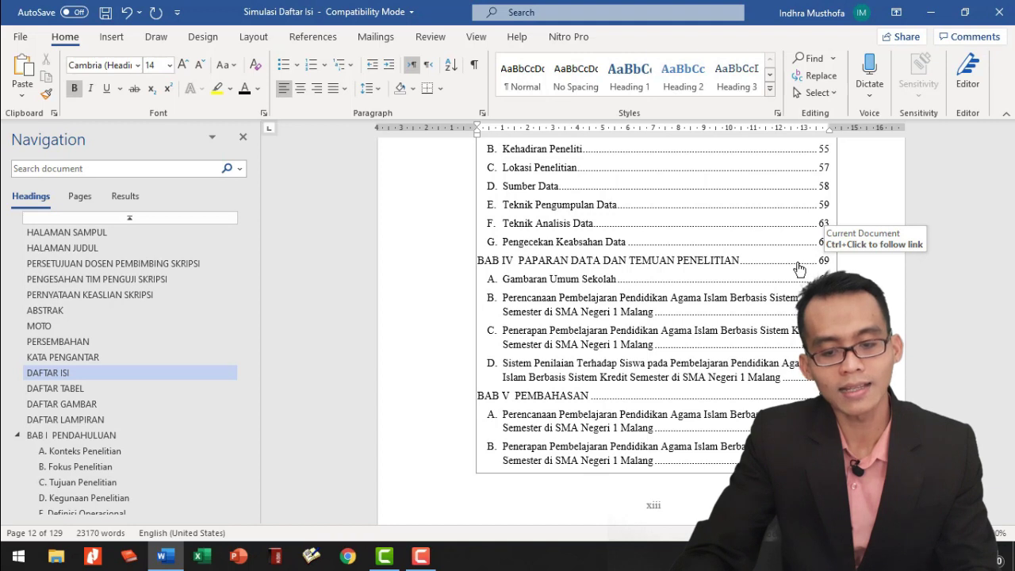
triple_click(749, 262)
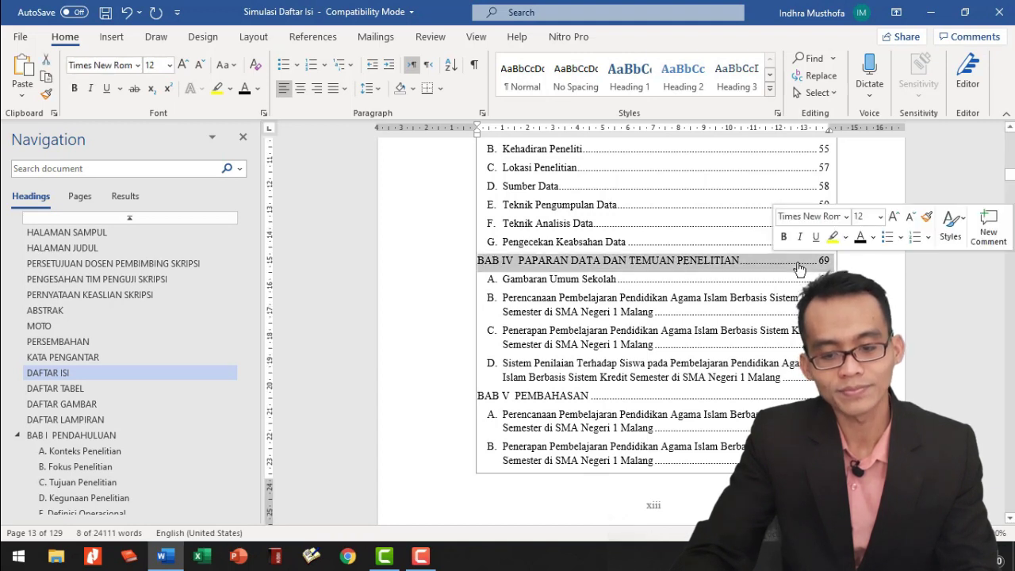
ctrl+click(711, 271)
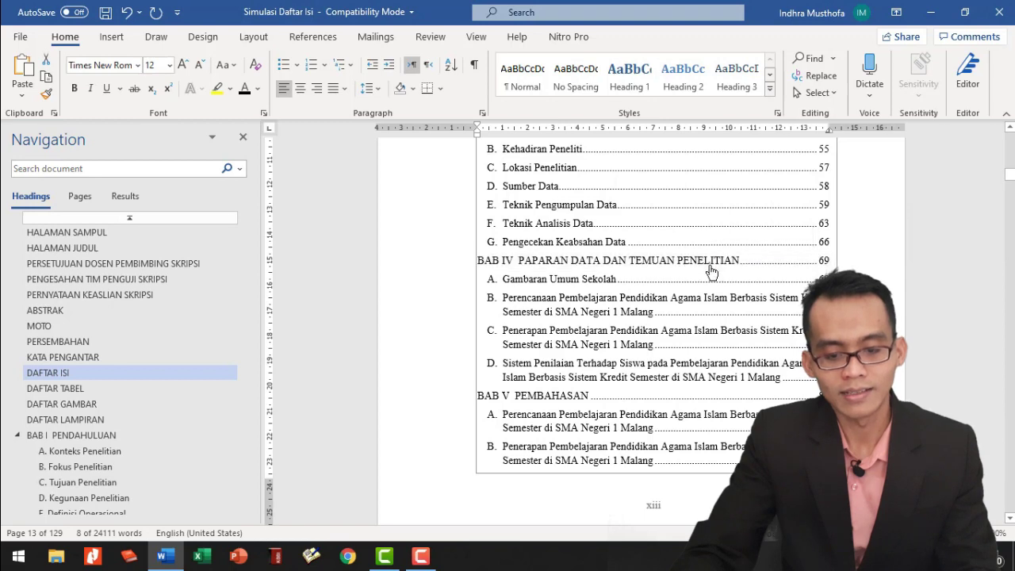
scroll(637, 278, down, 3)
scroll(637, 278, down, 5)
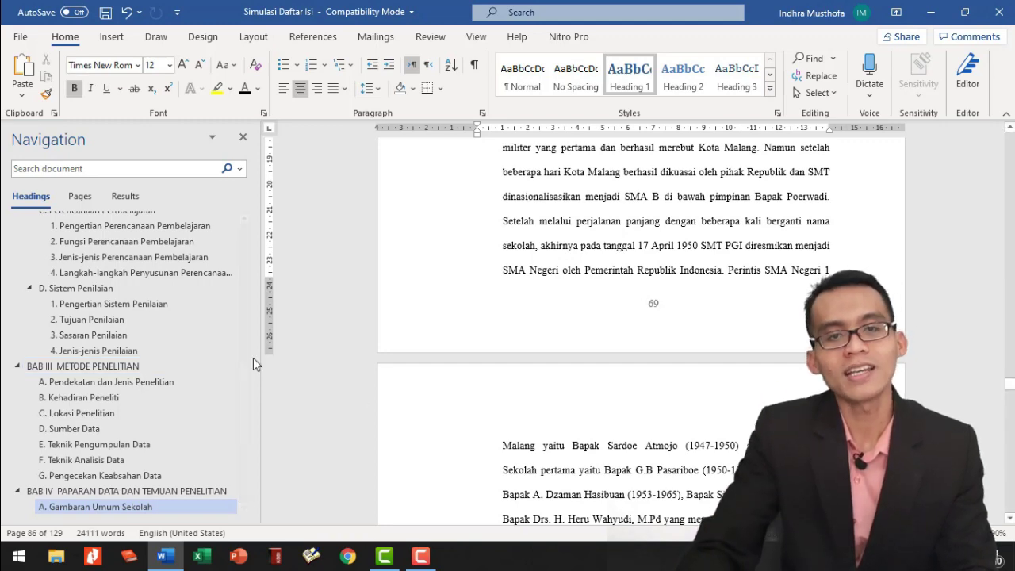
Collapse the A. Pendidikan Agama Islam heading under BAB II in the document's heading outline
scroll(88, 287, up, 5)
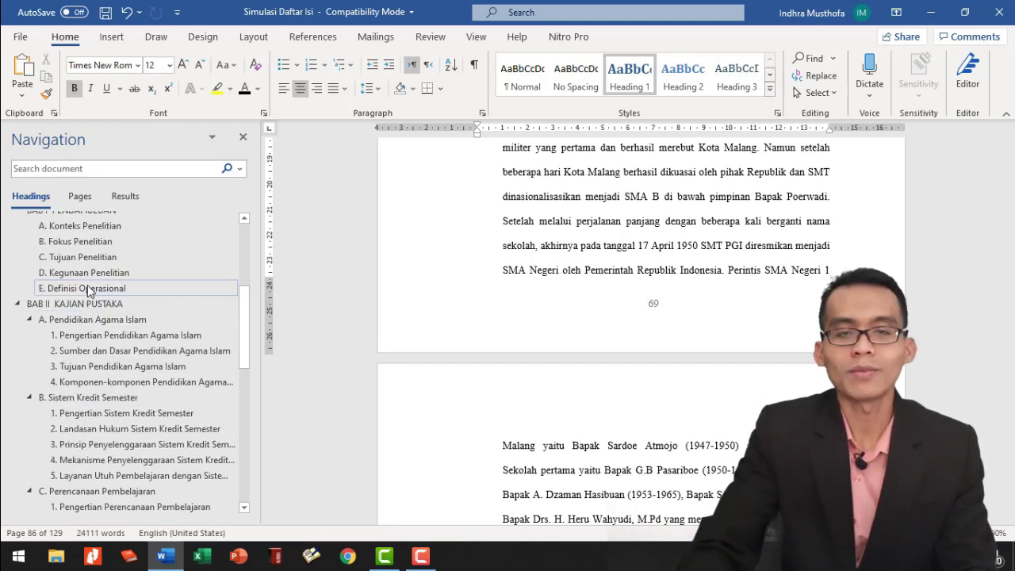
click(29, 319)
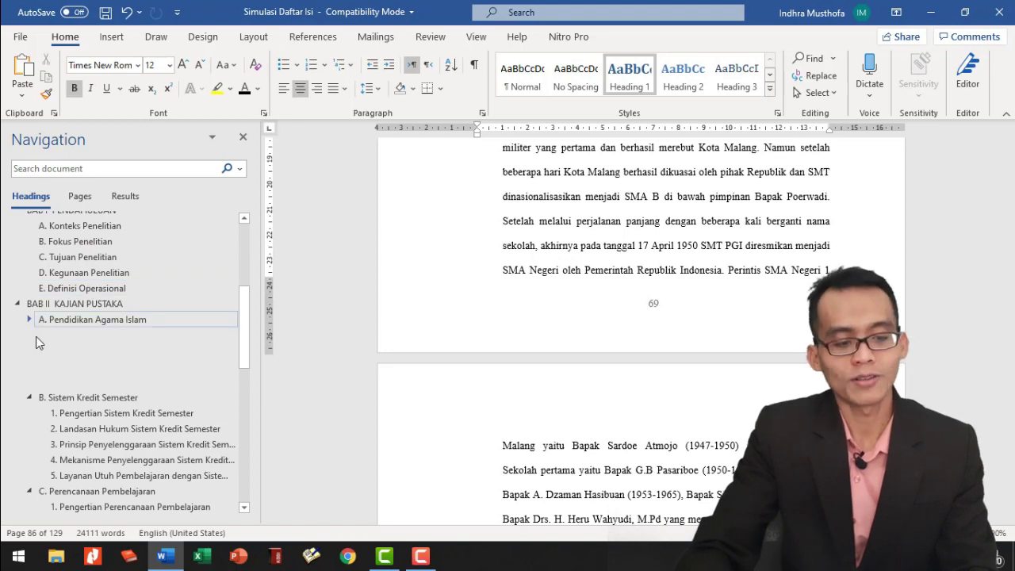